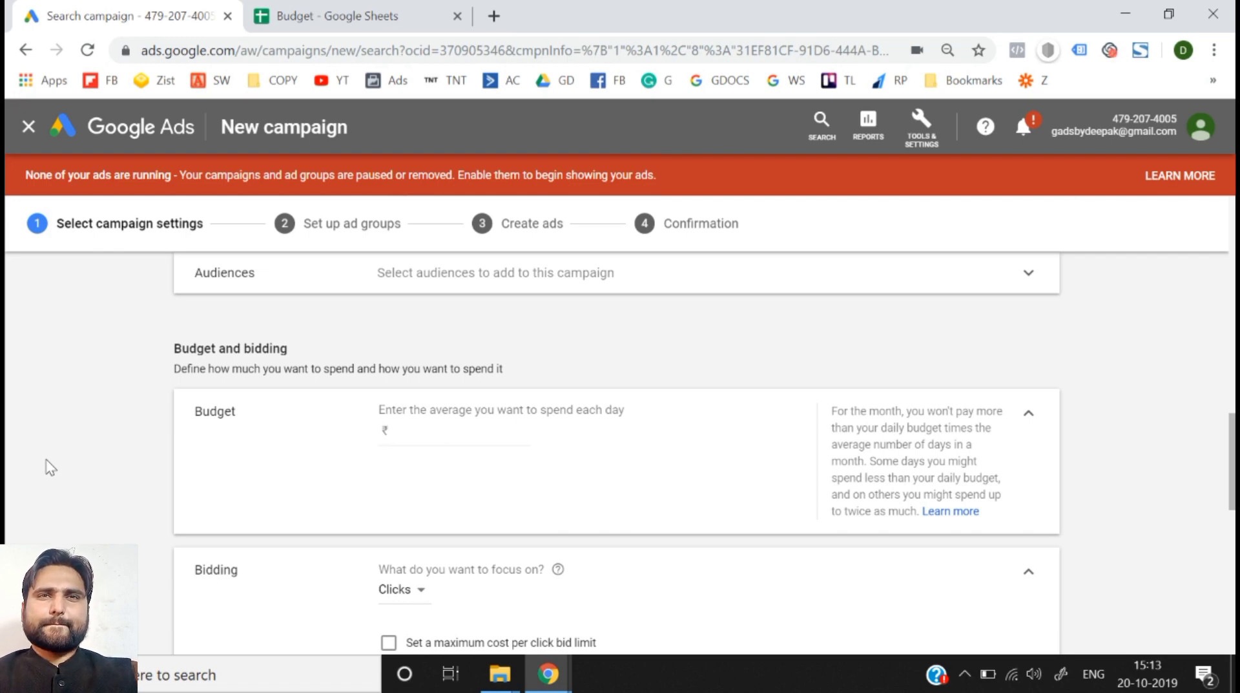
drag(194, 406, 554, 477)
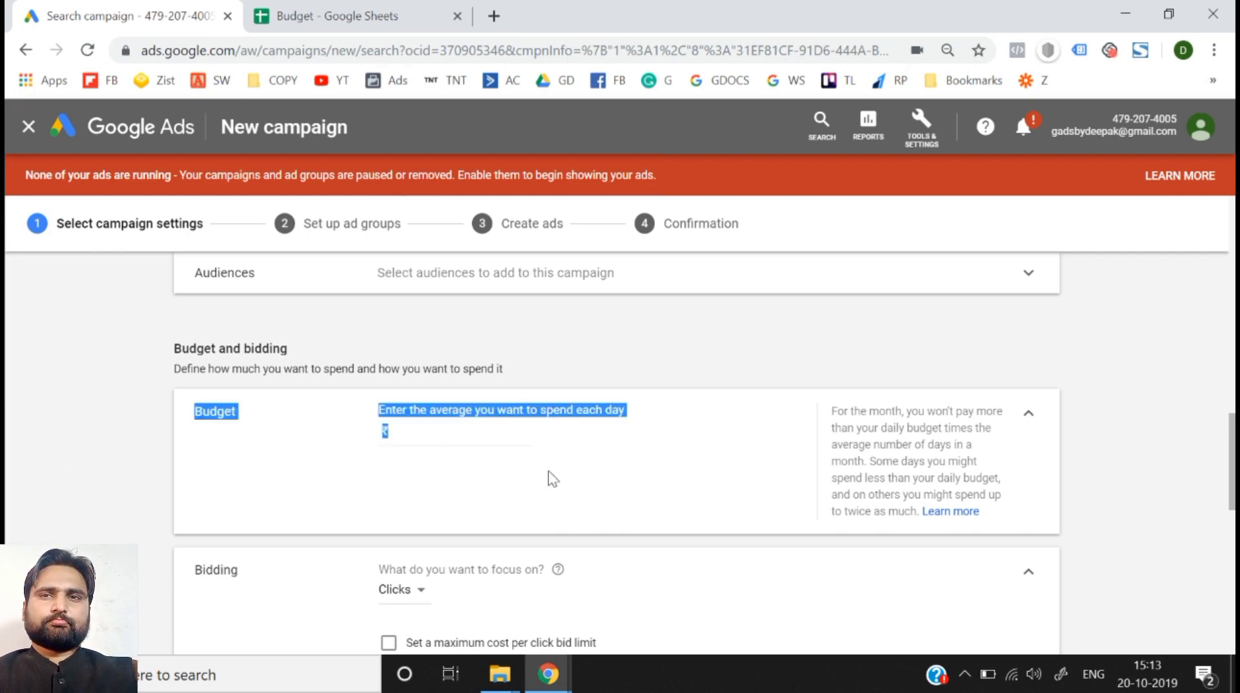
click(584, 480)
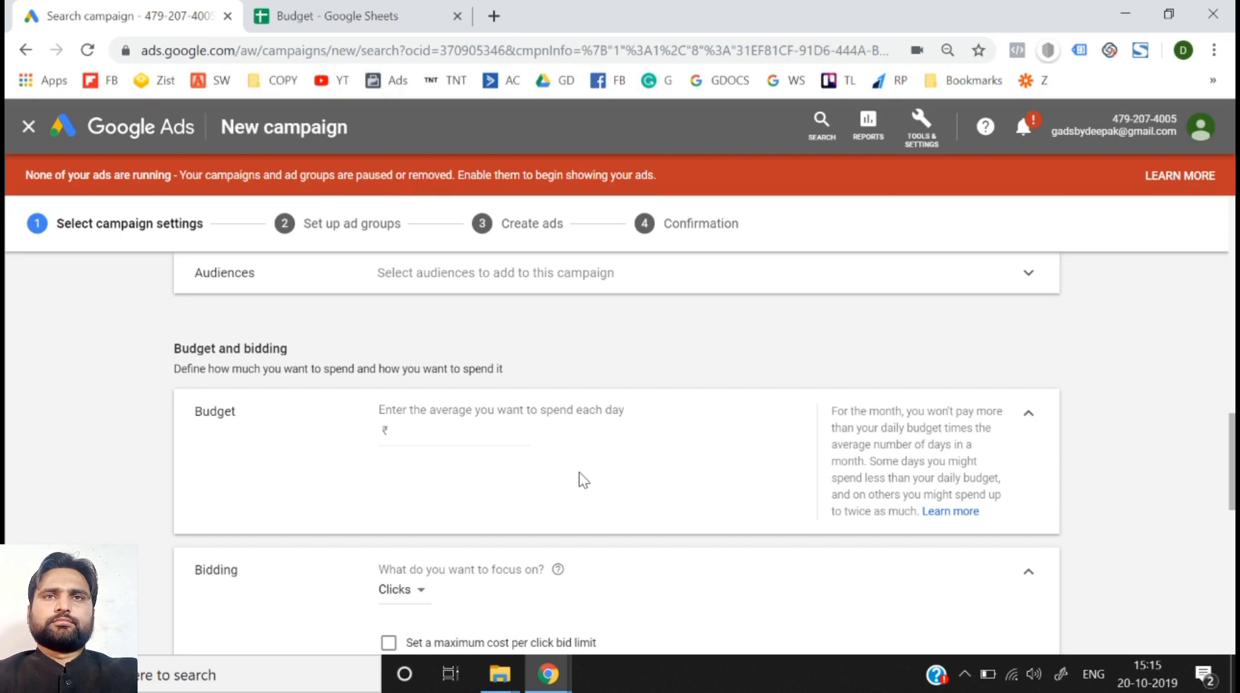
- Switch to the Budget spreadsheet and set the Daily Budget value in B2 to 1000
click(339, 3)
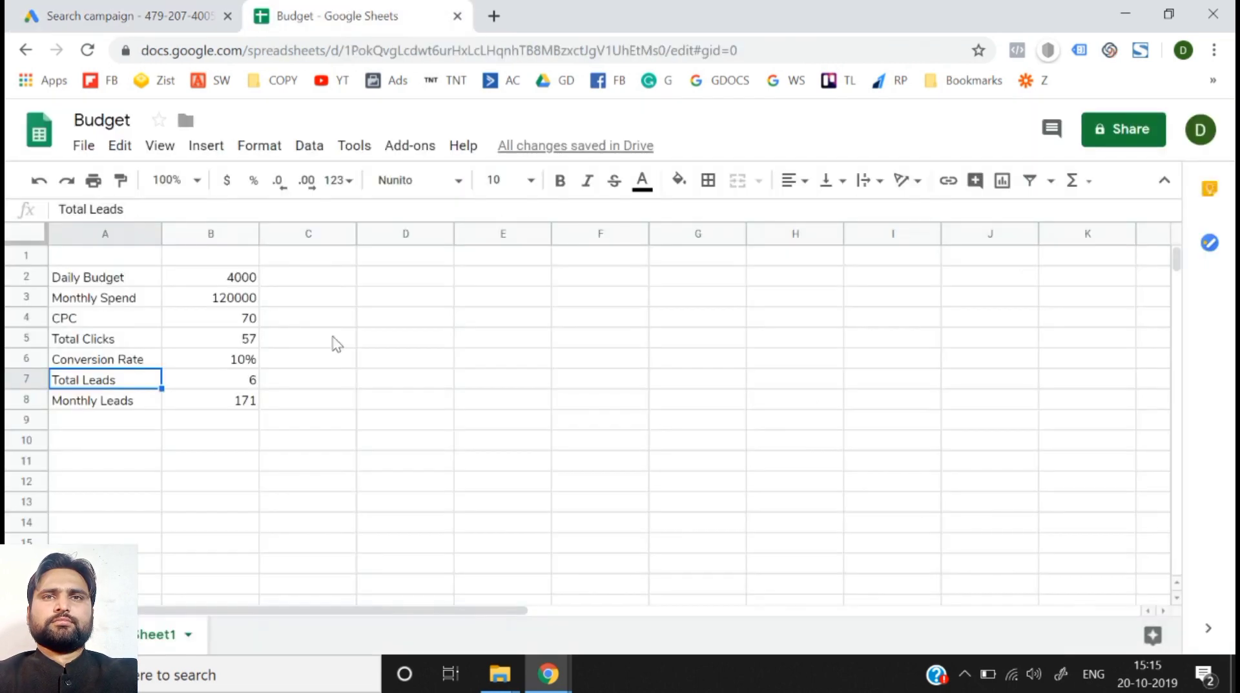
key(Up)
key(Up)
key(Up)
key(Up)
key(Up)
key(Up)
key(Down)
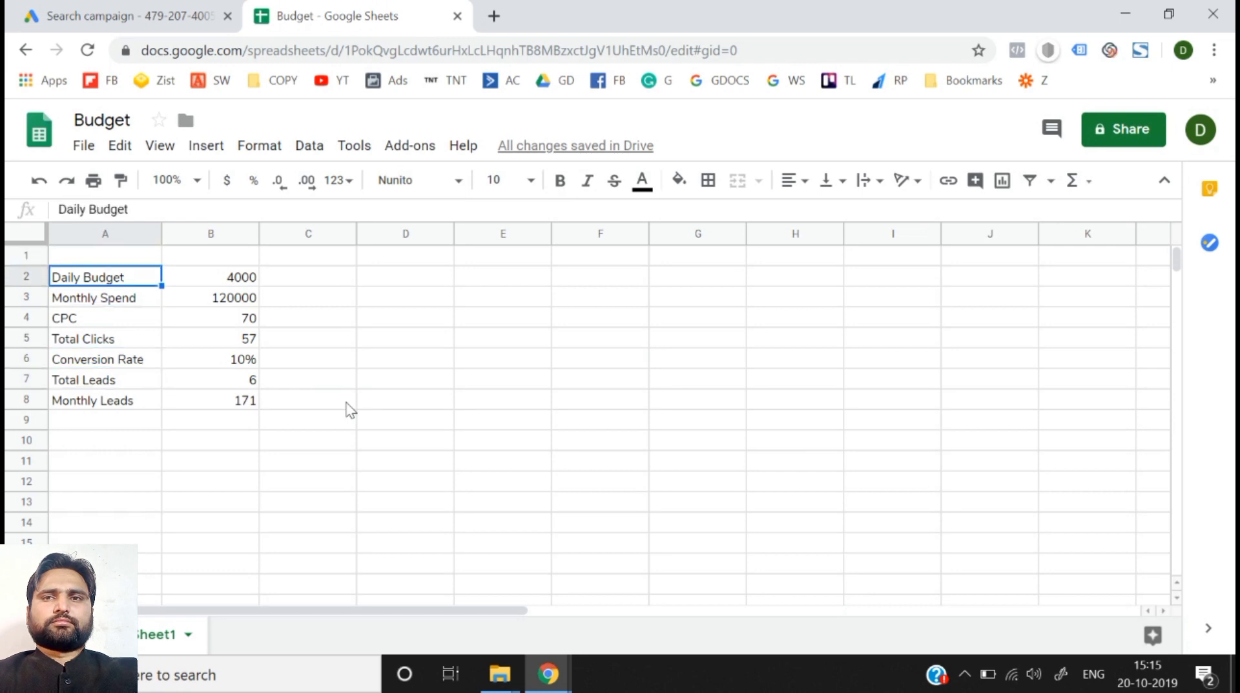
key(shift+Right)
key(Right)
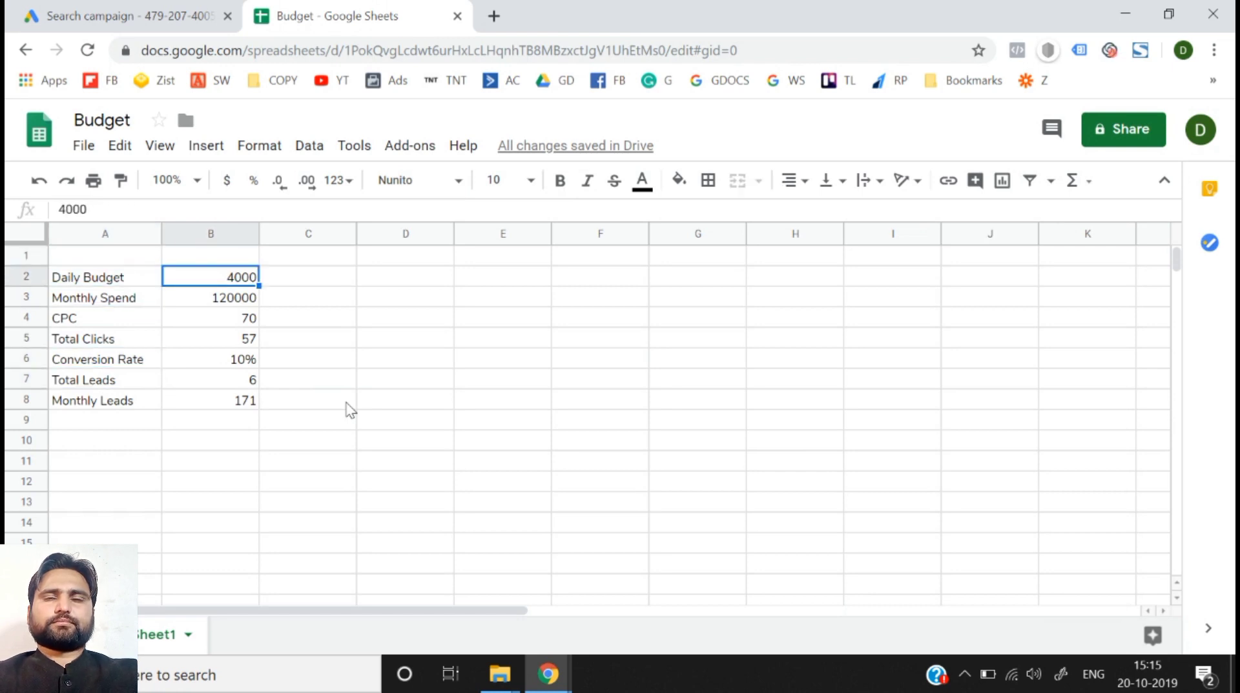
text(1000)
key(Return)
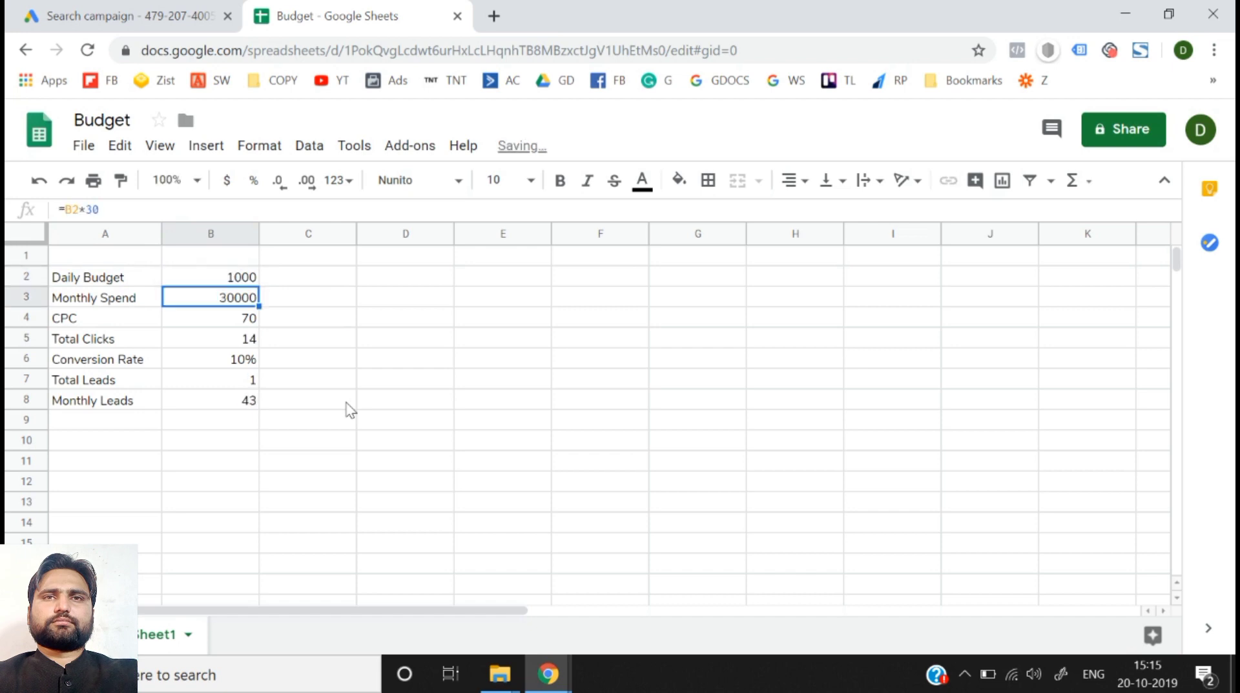
- Fill the Daily Budget label and value cells, A2:B2, with magenta
key(Down)
key(Up)
key(Up)
key(shift+Left)
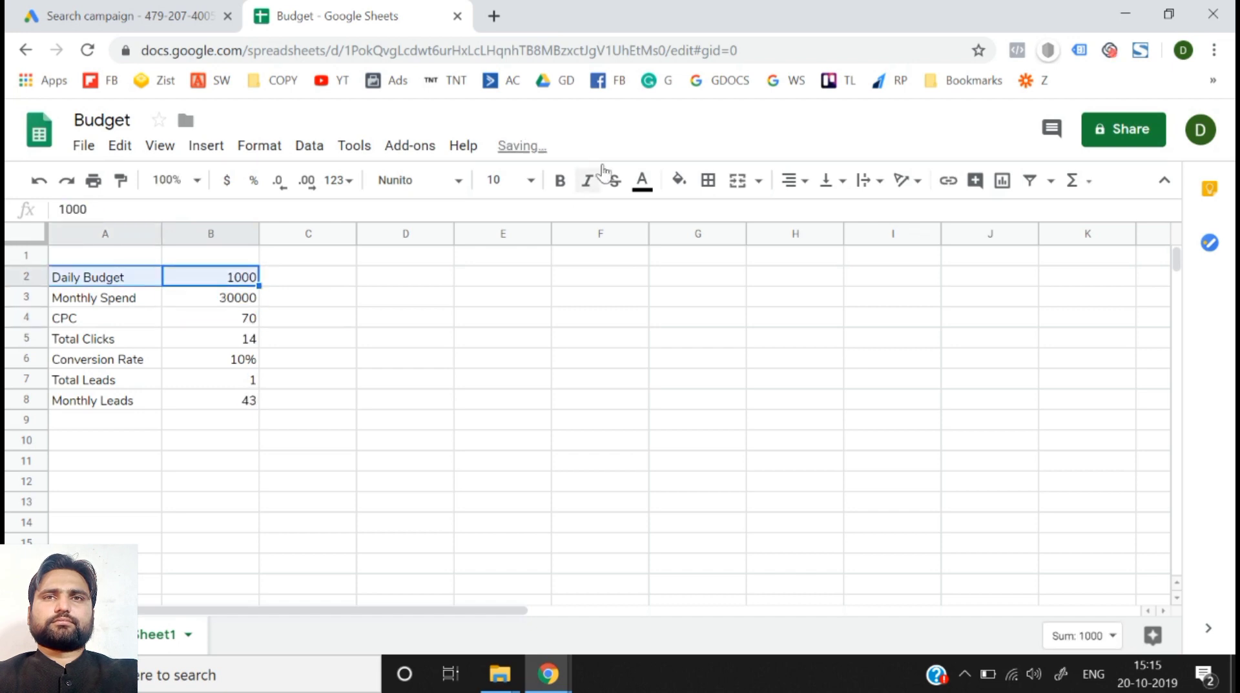
click(681, 181)
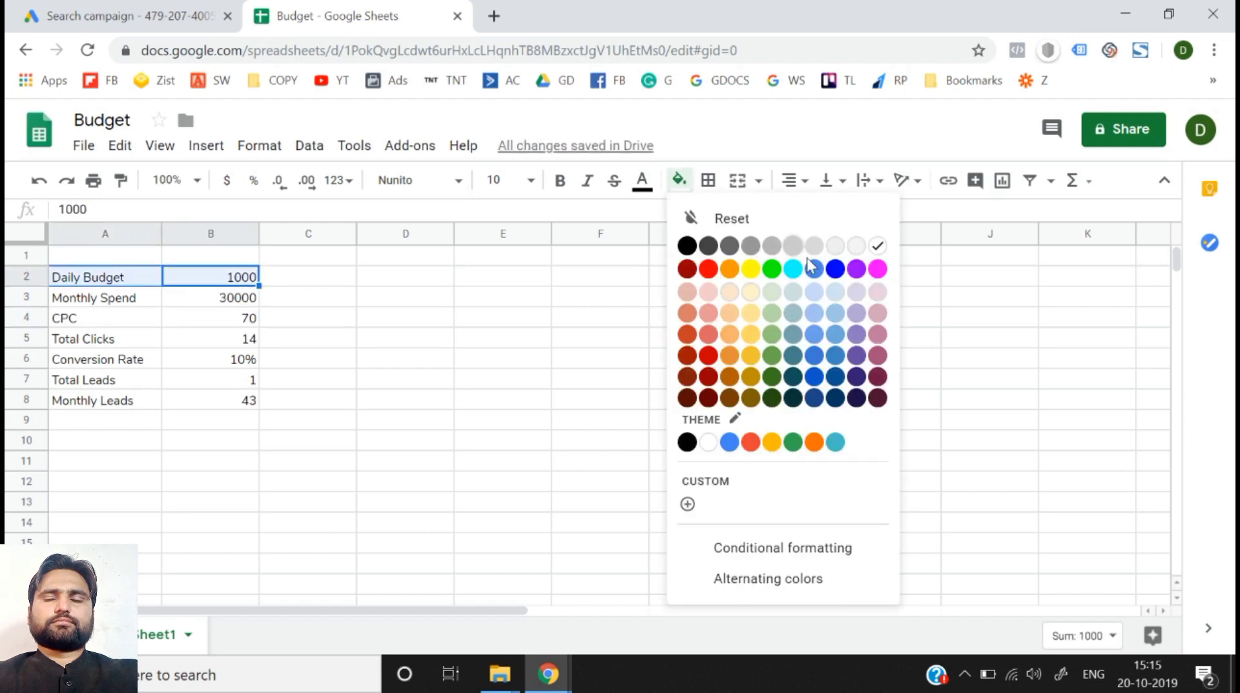
click(878, 268)
- Examine the Monthly Spend row and the formula behind its value in B3
key(Down)
key(Left)
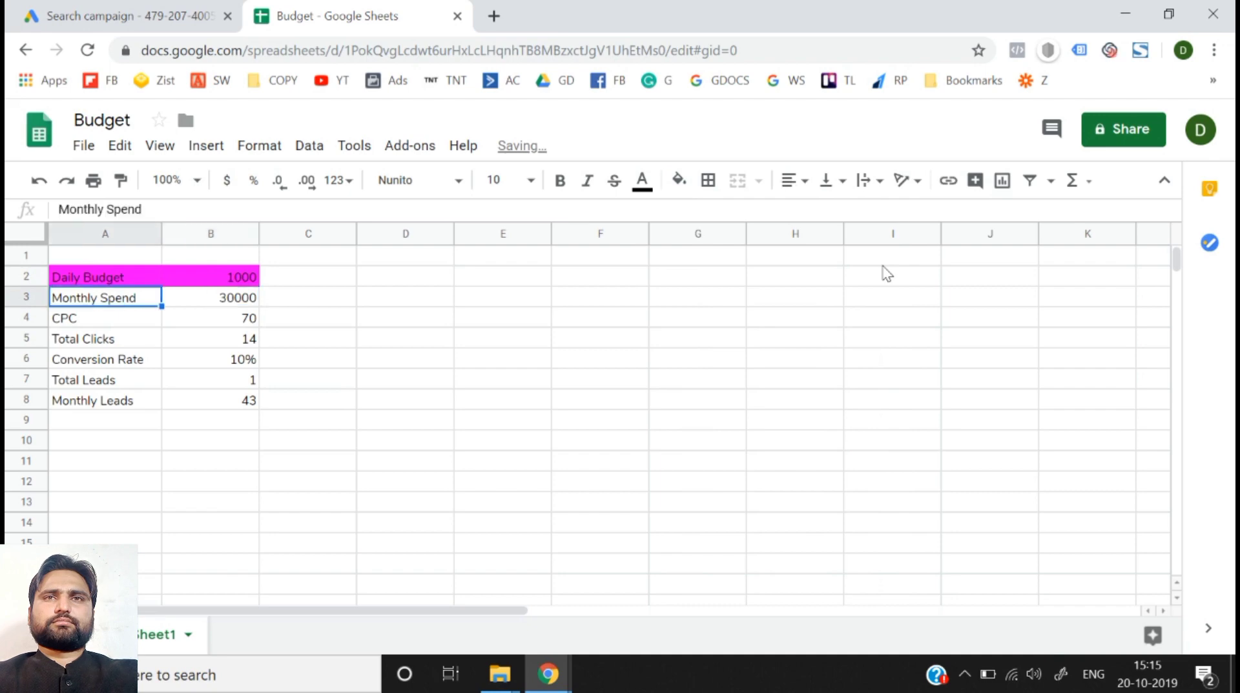
key(Down)
key(Up)
key(shift+Right)
key(Right)
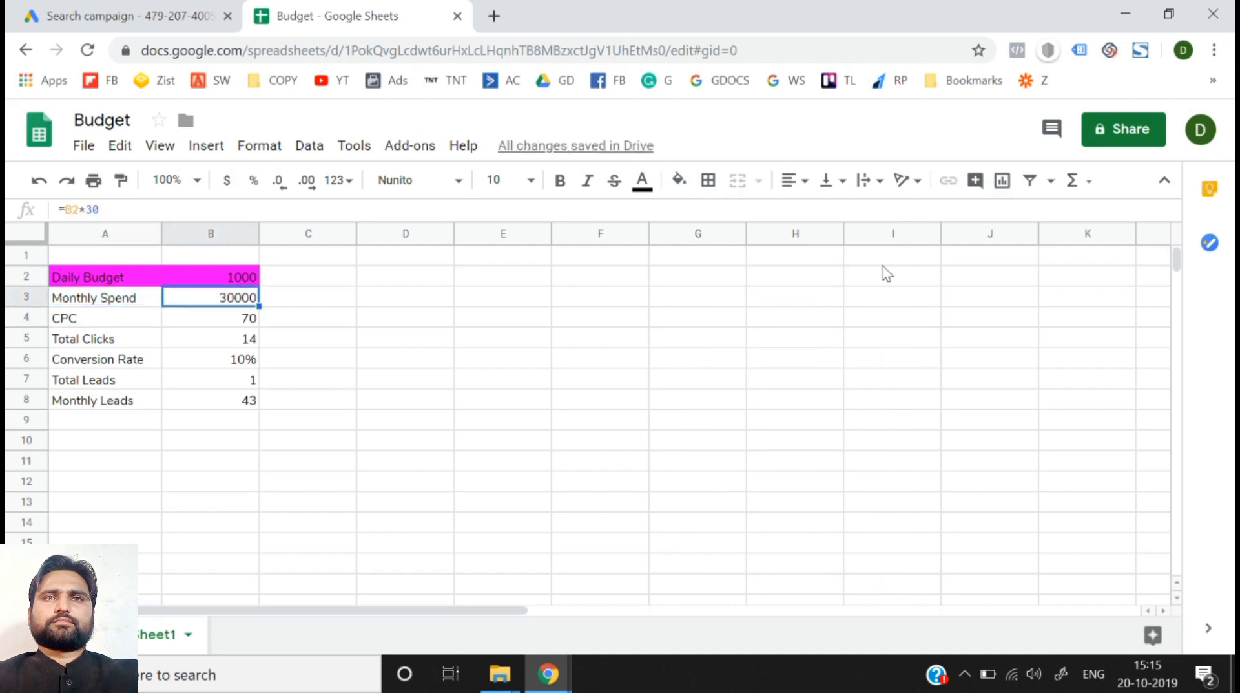
key(Left)
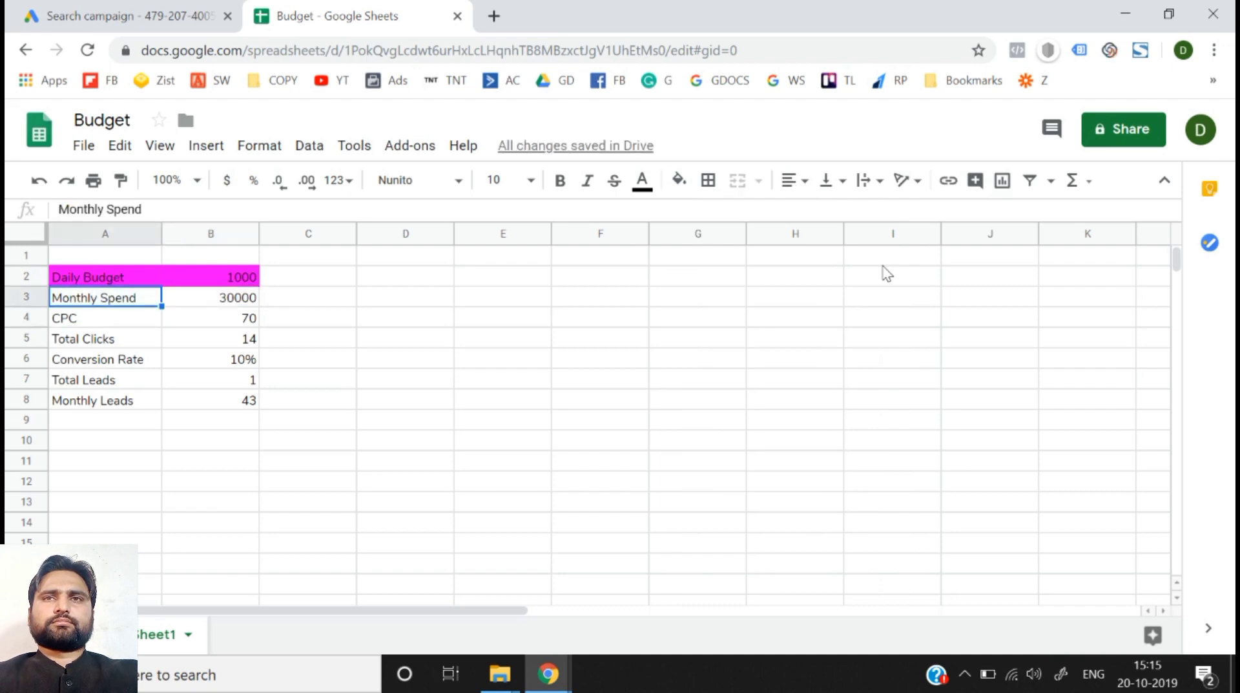
key(shift+Right)
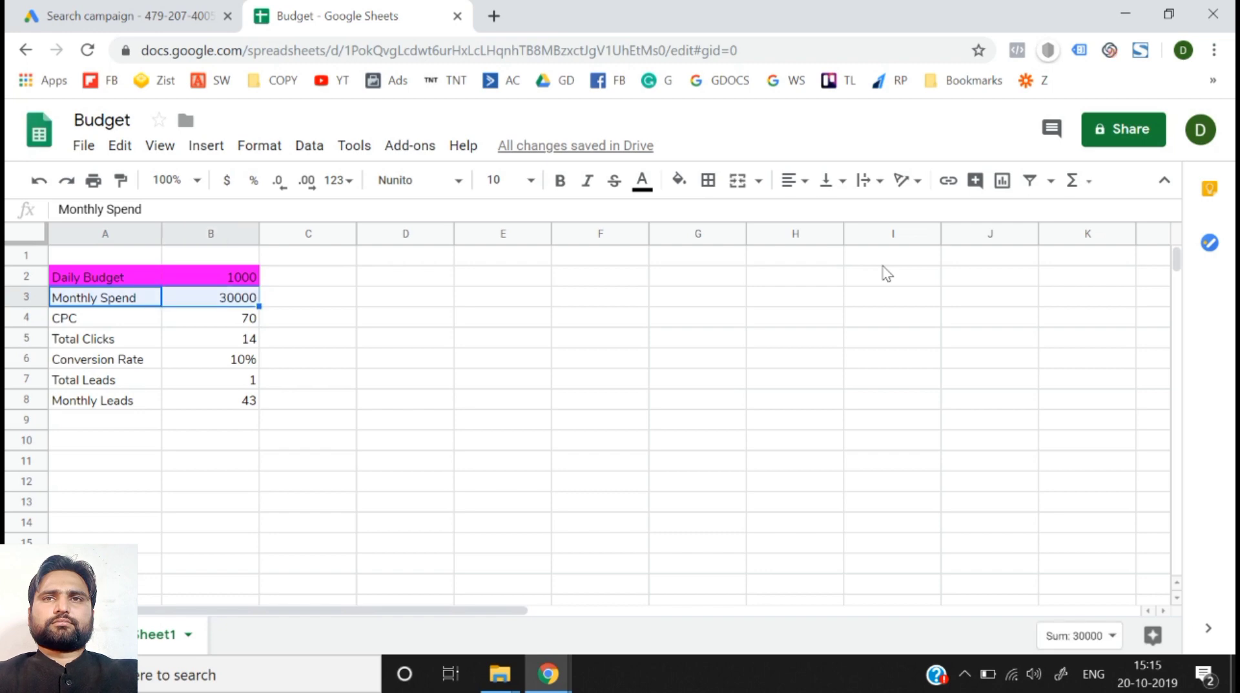
- Fill the CPC label and value cells, A4:B4, with magenta
key(Down)
key(shift+Right)
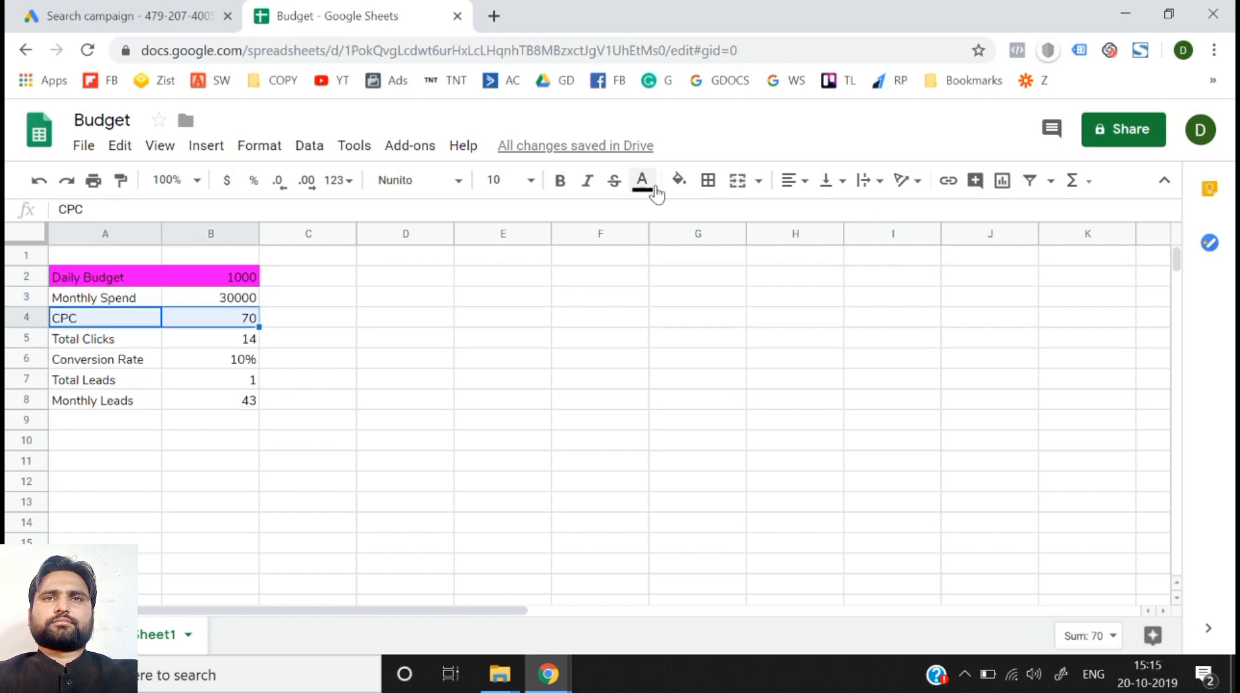
click(677, 181)
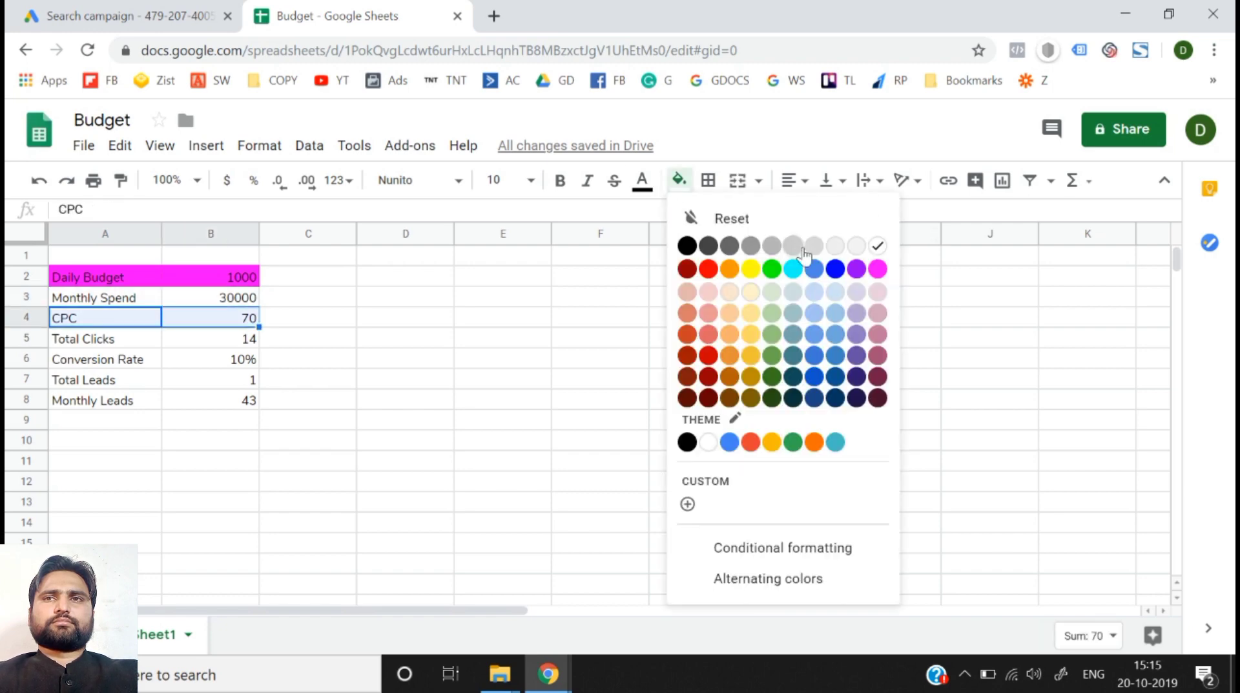
click(876, 271)
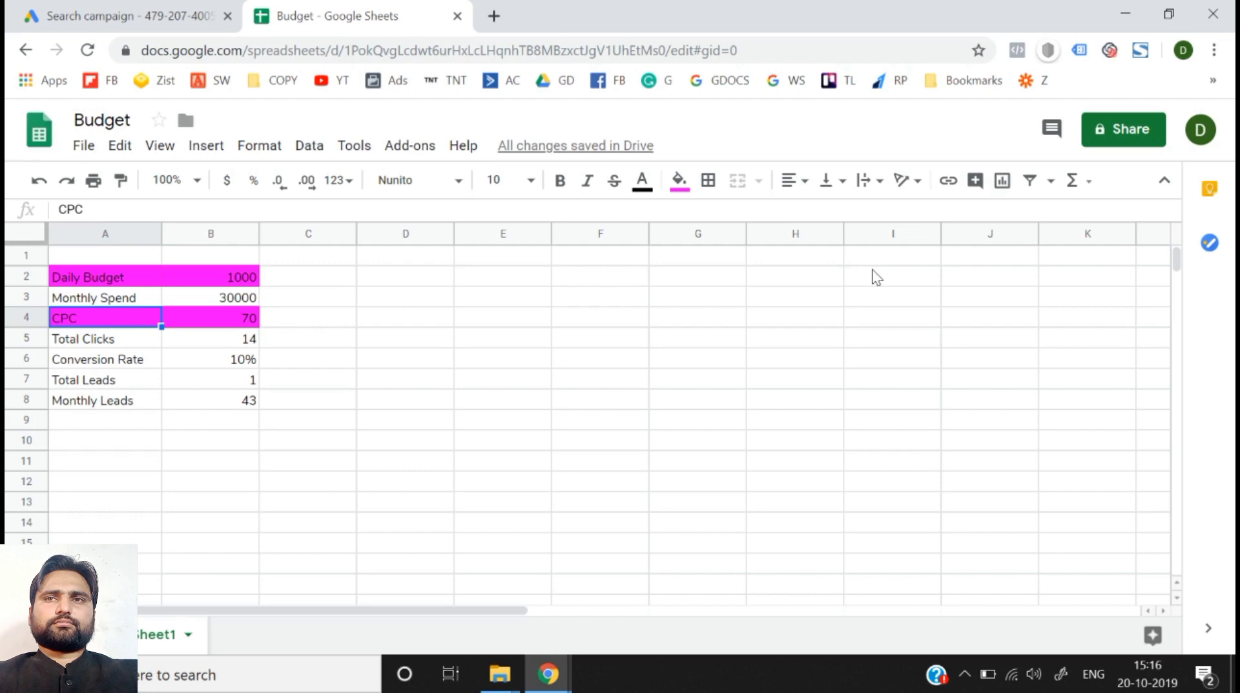
key(Right)
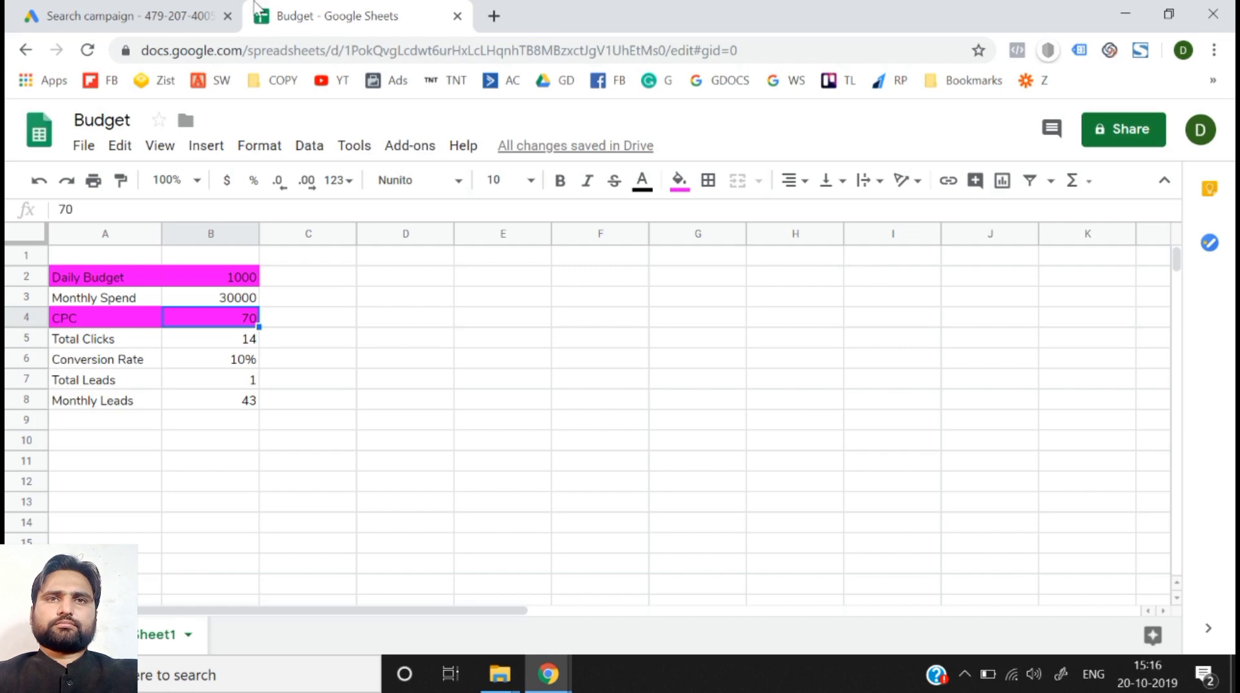
- Return to Google Ads and open Keyword Planner, leaving the new campaign without saving it
click(91, 15)
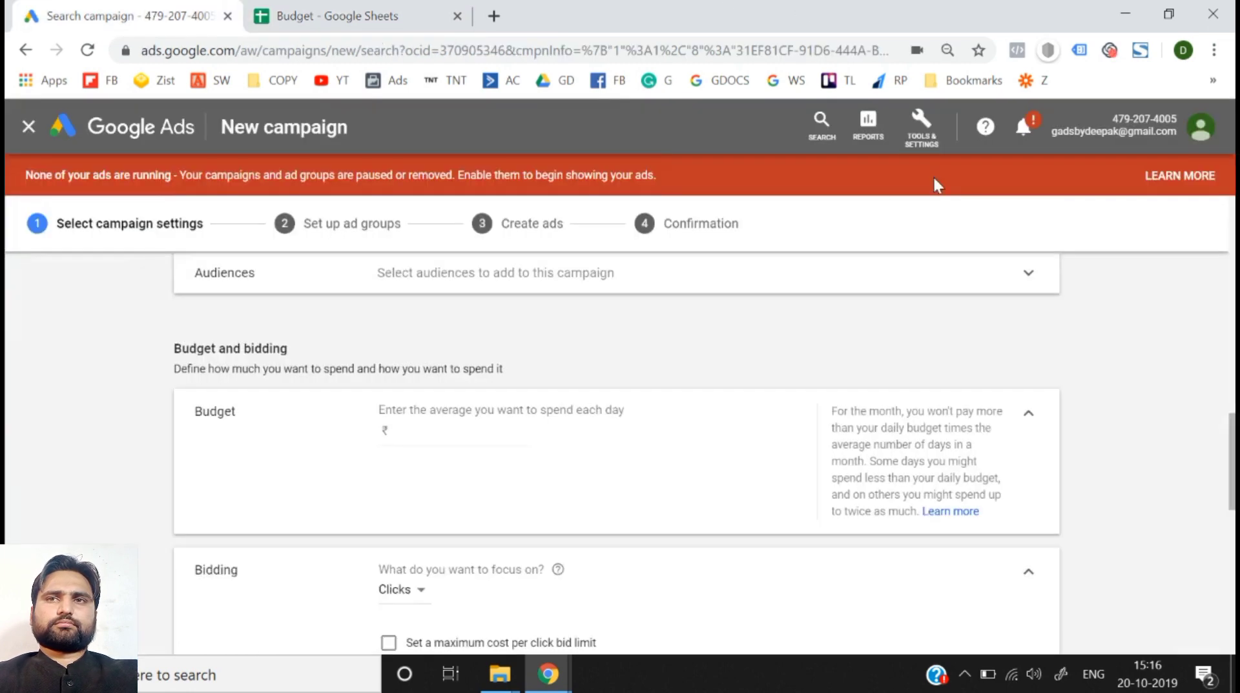
click(932, 145)
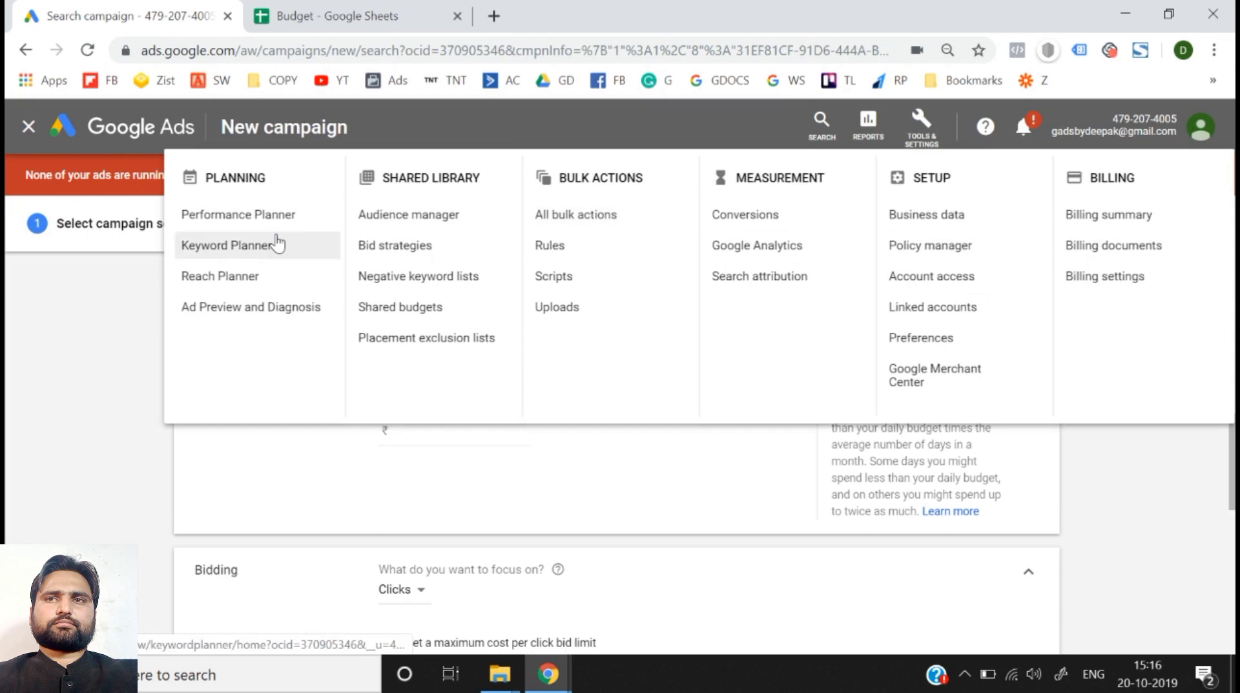
click(261, 244)
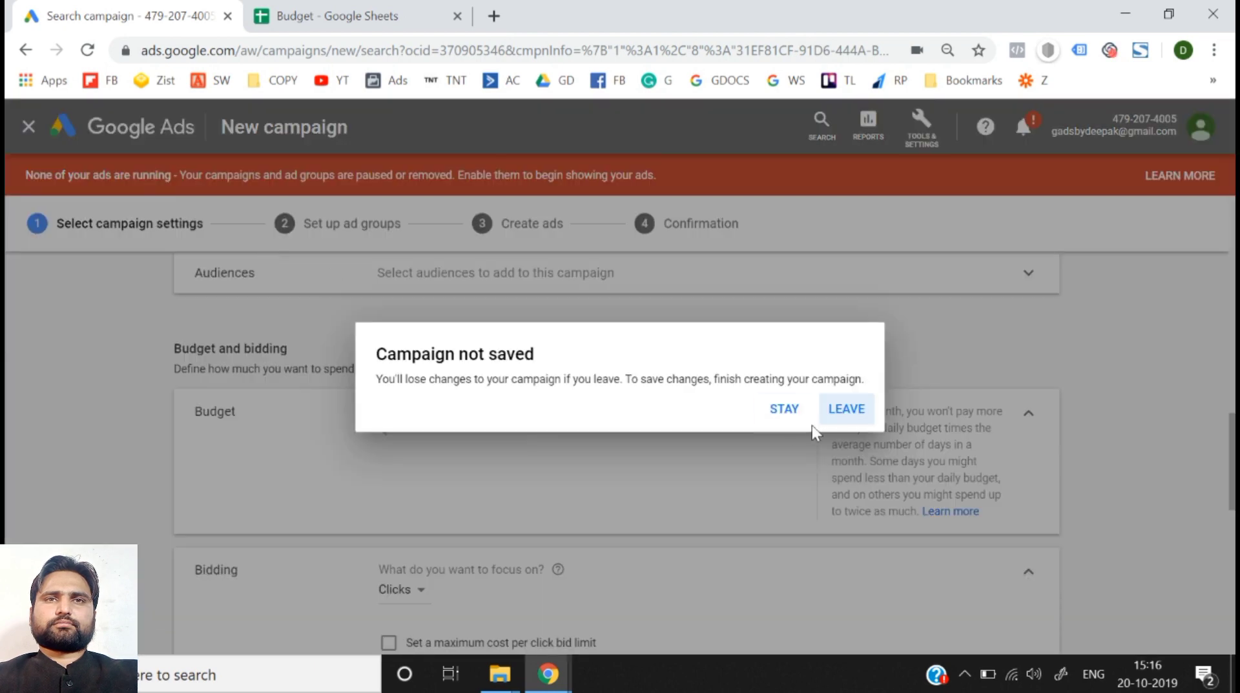
click(836, 418)
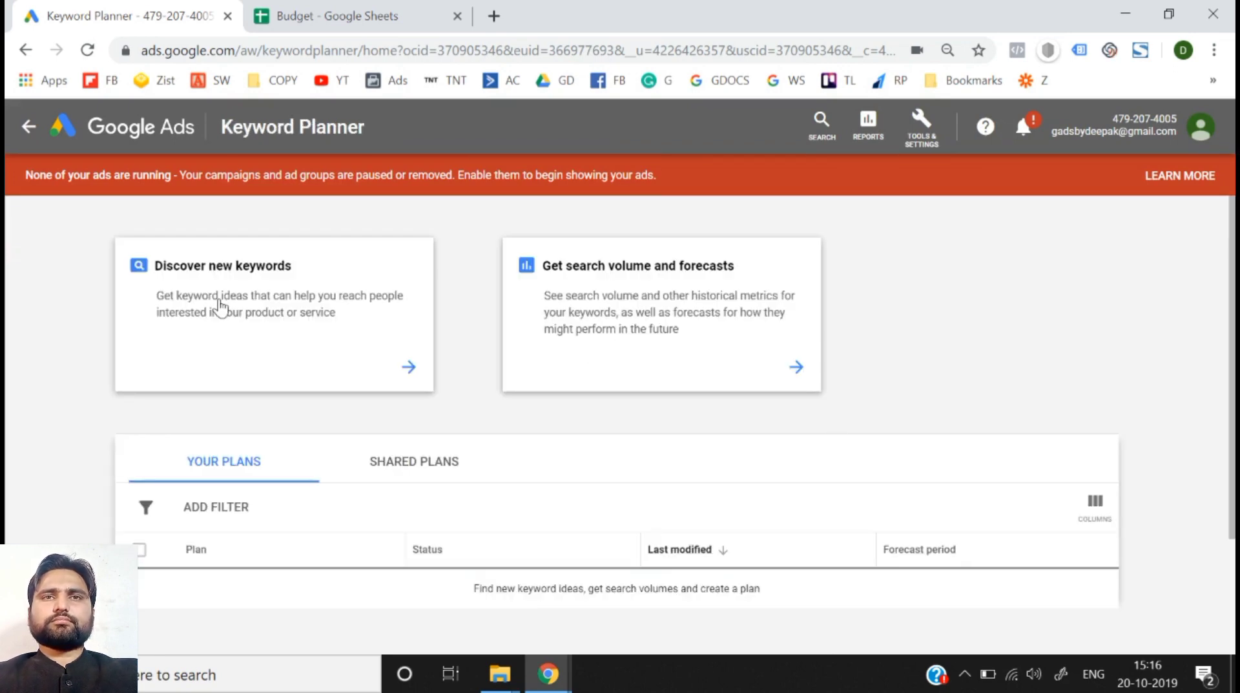
- Discover new keywords for "digital marketing" and get the keyword ideas
click(222, 303)
text(d)
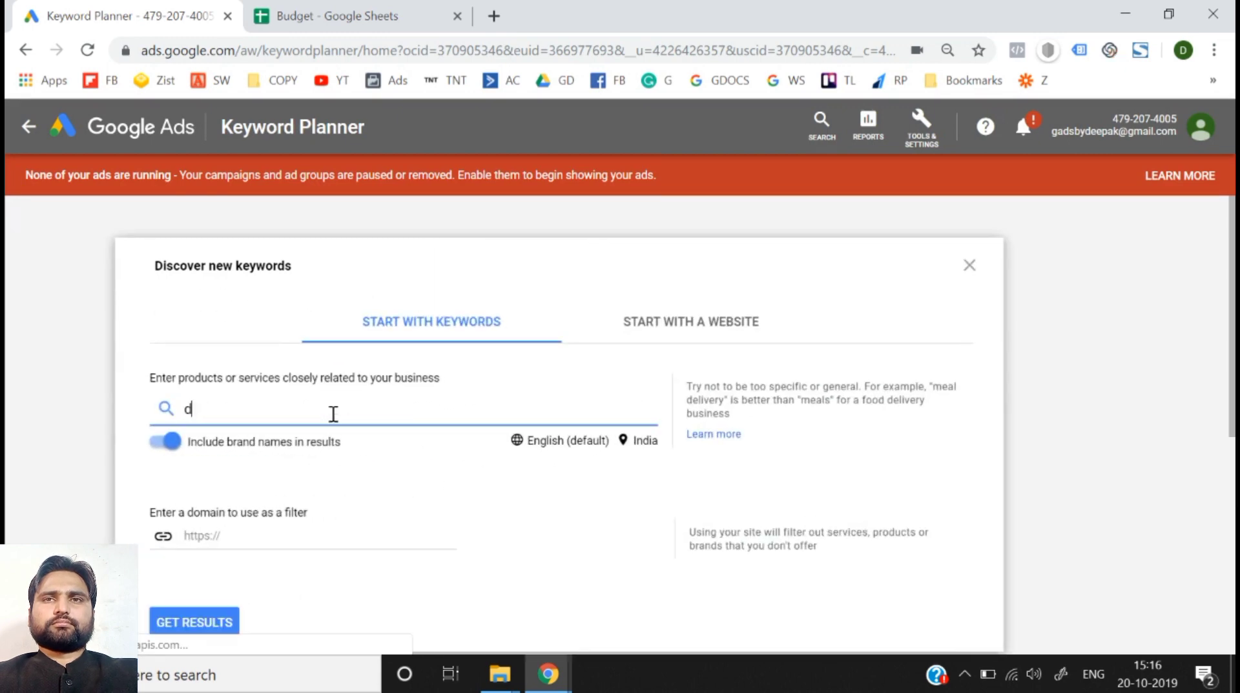
text(igital makreting)
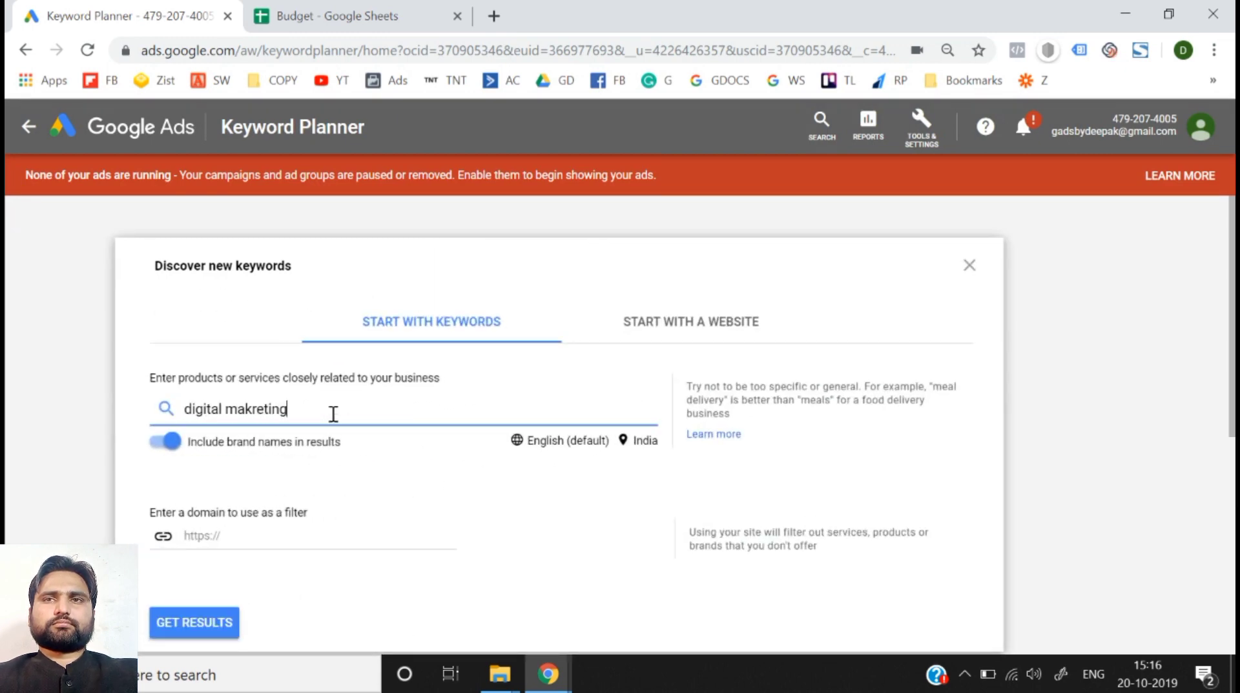
key(BackSpace)
key(BackSpace)
key(BackSpace)
key(BackSpace)
key(BackSpace)
key(BackSpace)
key(BackSpace)
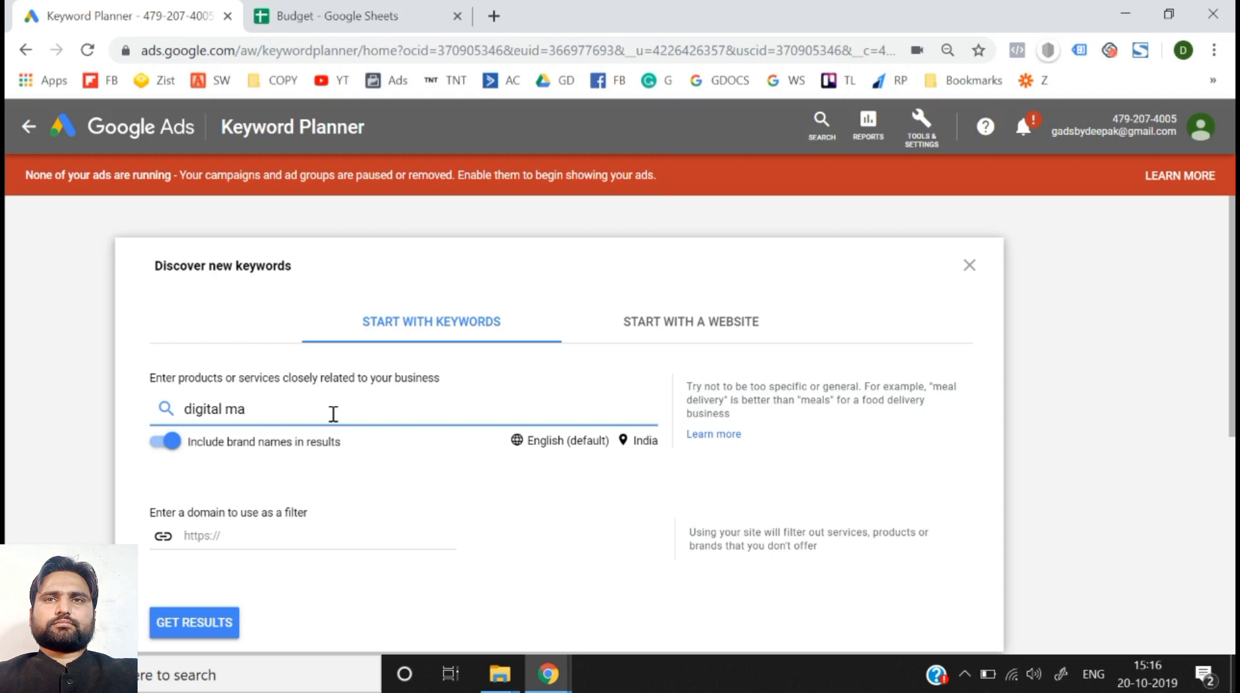
text(rketing)
key(Return)
key(Return)
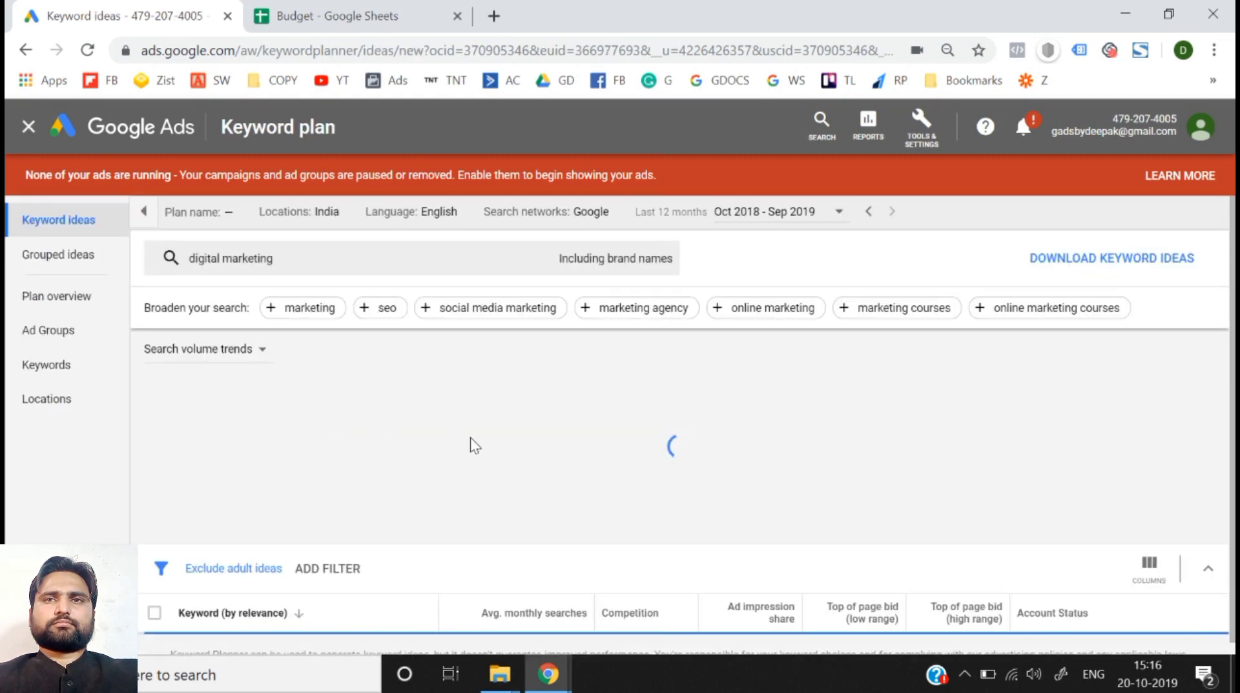
scroll(474, 445, down, 1)
scroll(421, 396, up, 2)
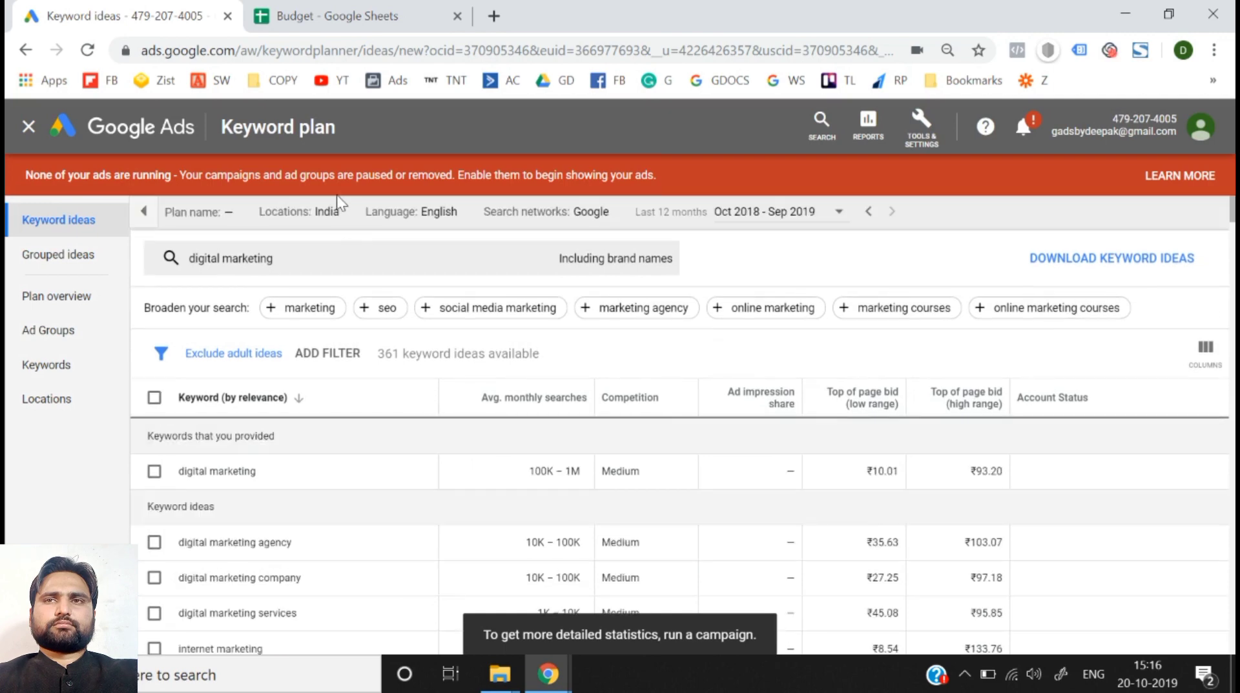
- Change the keyword plan's targeted location to the union territory of Delhi, India, removing India as a country, and save
click(353, 220)
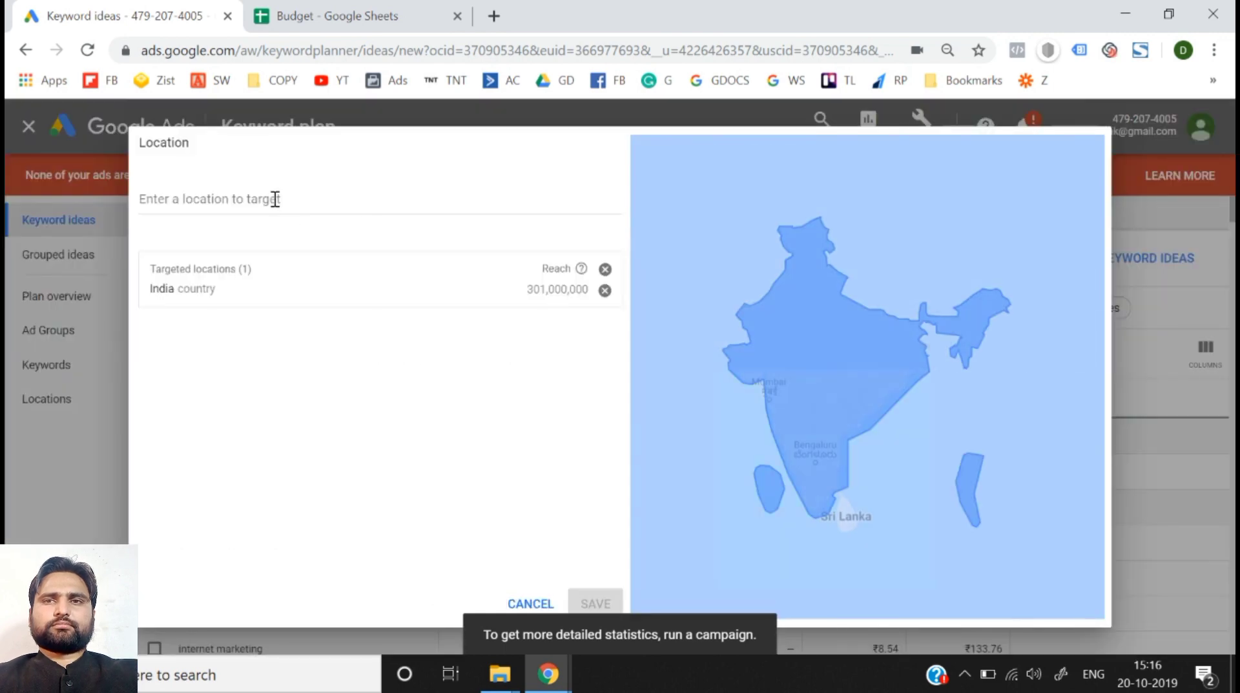
click(274, 199)
text(delhi)
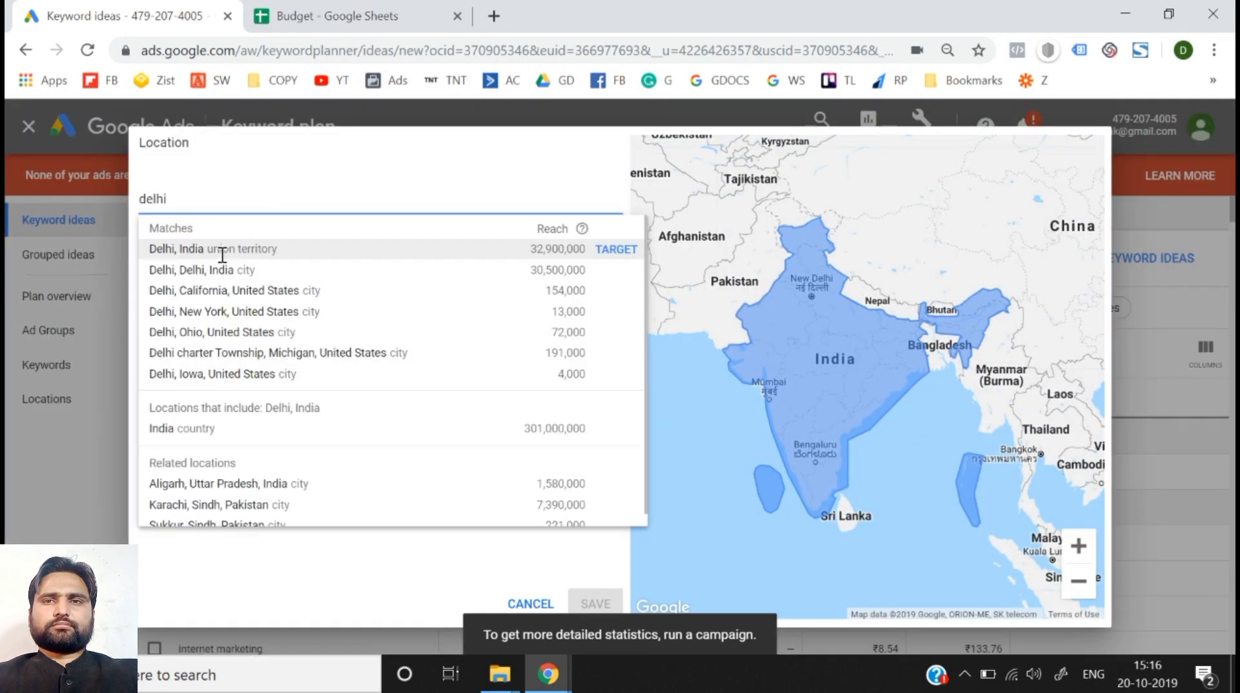
click(613, 251)
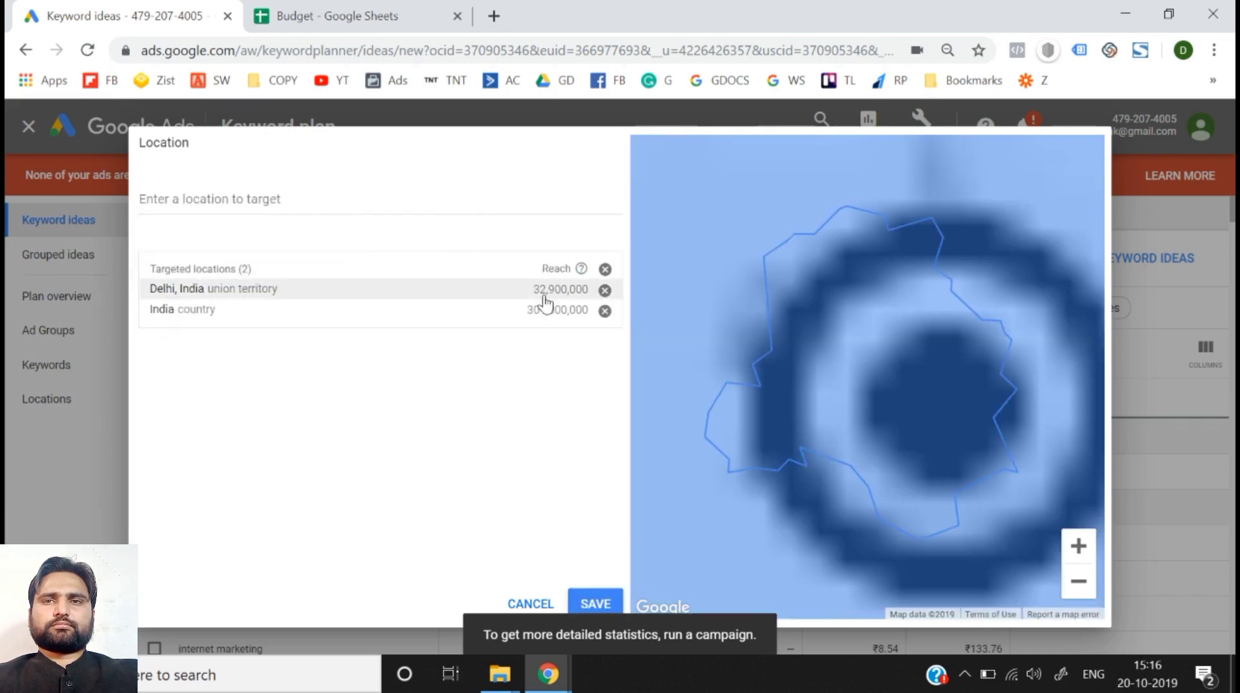
click(605, 311)
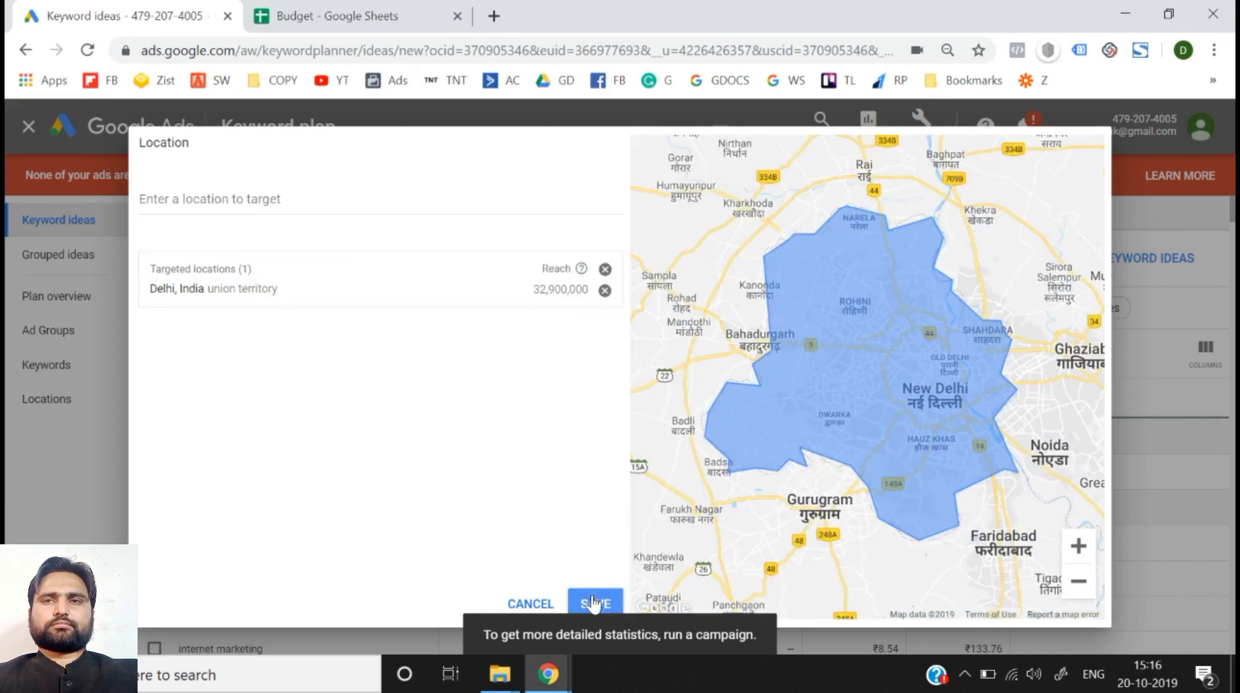
click(592, 601)
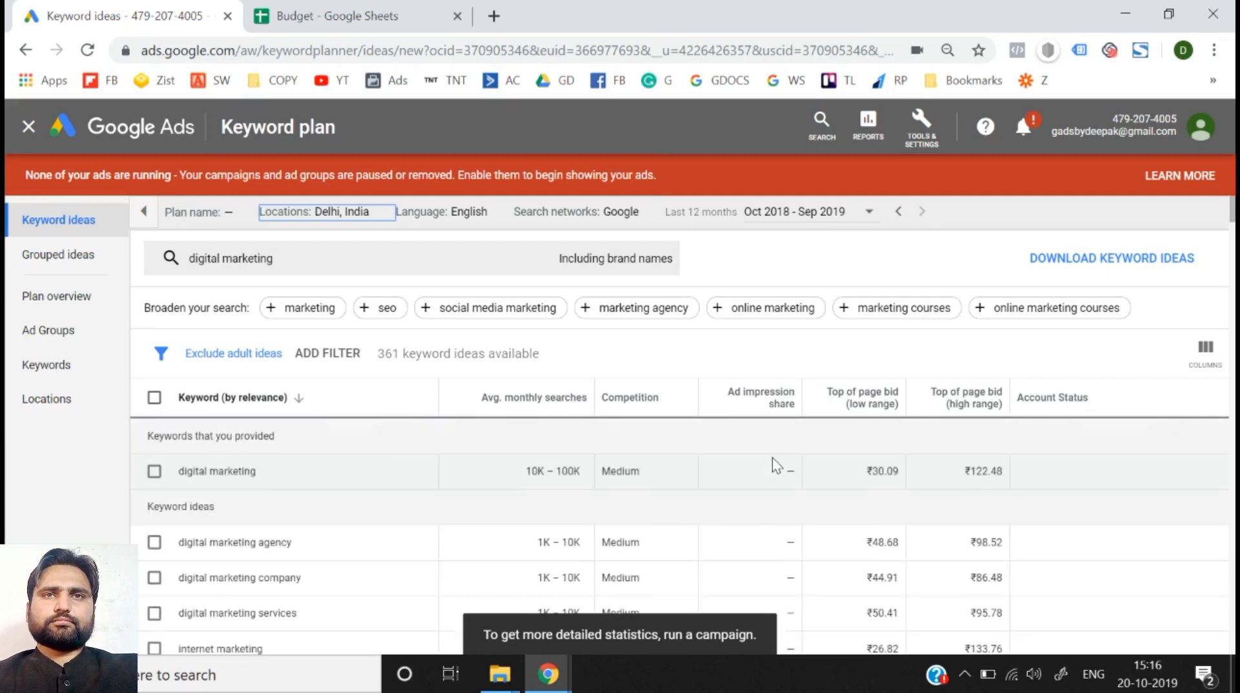
- Check the low and high range top of page bids for "digital marketing", and return to the Budget spreadsheet
triple_click(884, 464)
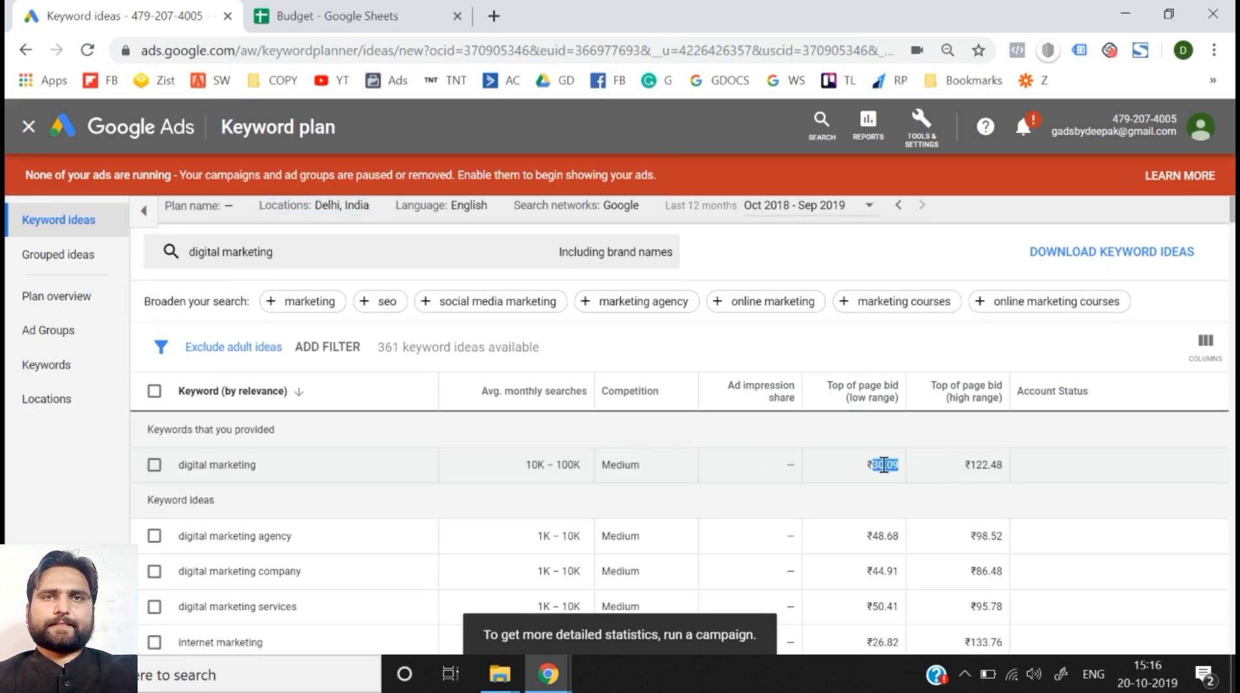
click(996, 466)
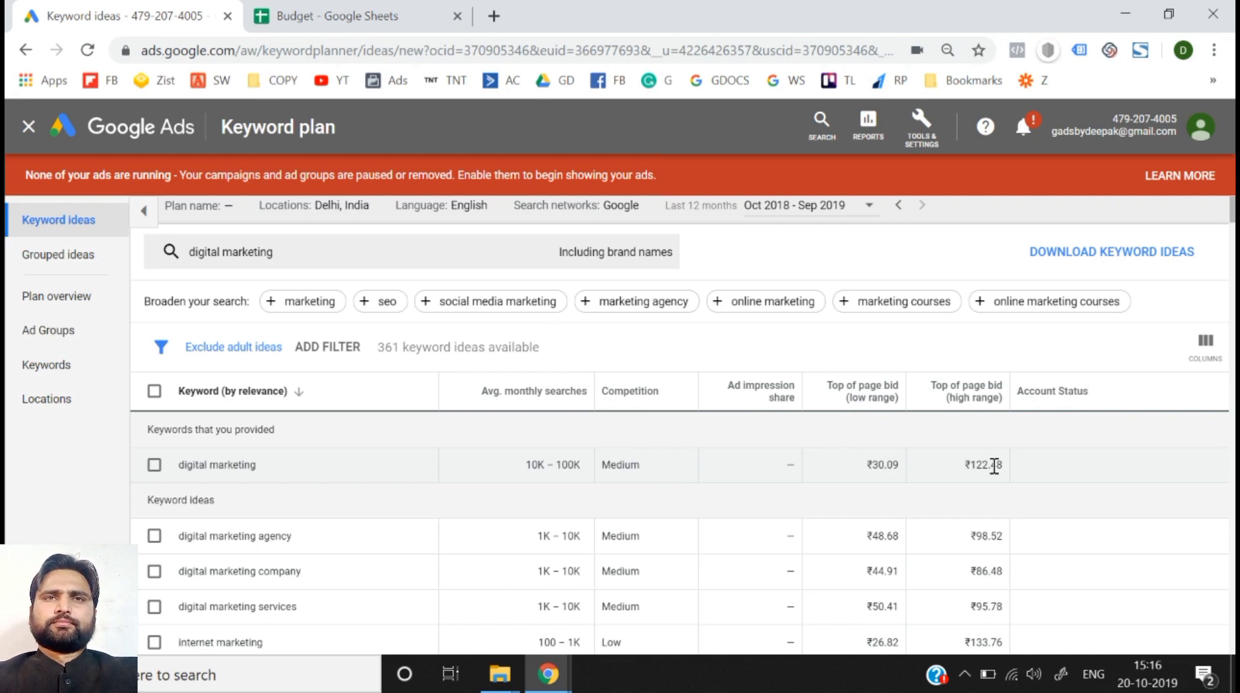
double_click(994, 466)
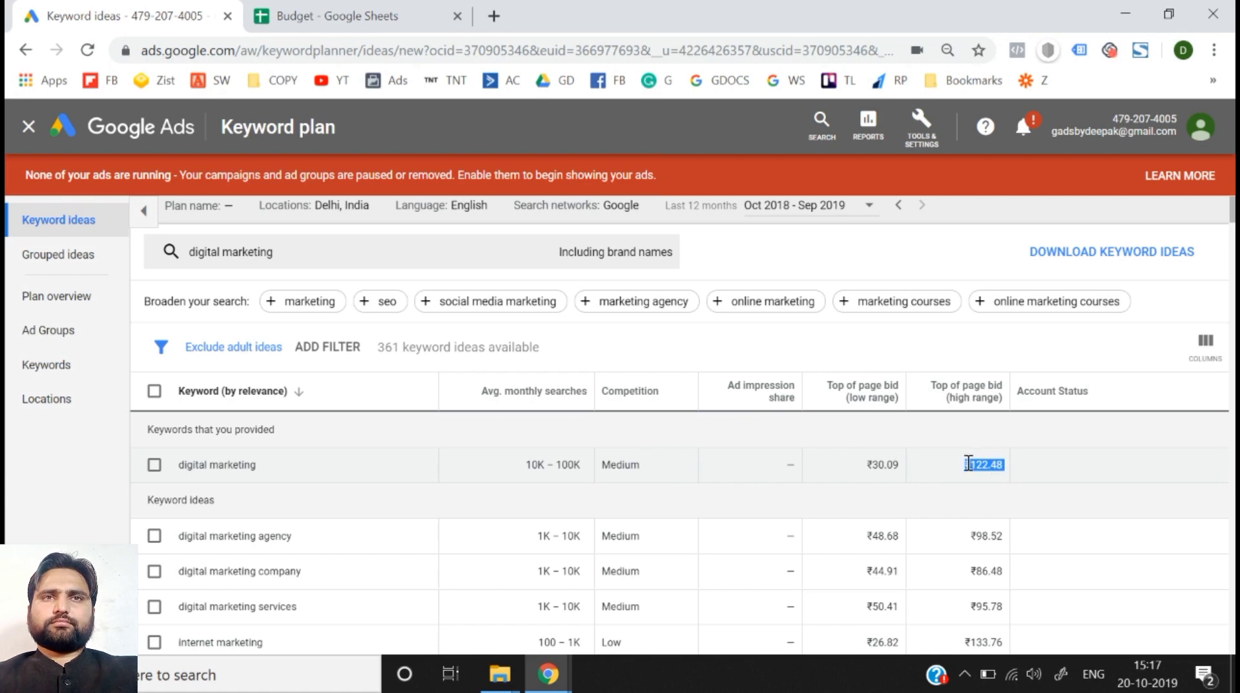
drag(966, 465, 1009, 463)
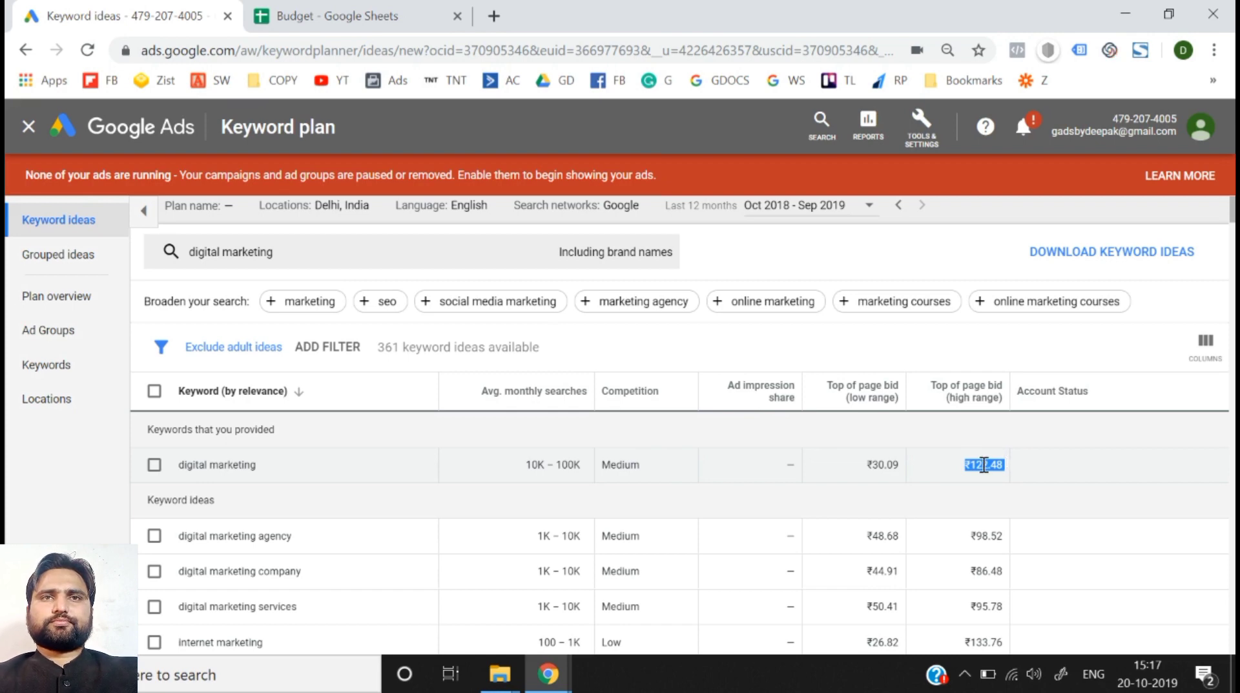
click(456, 9)
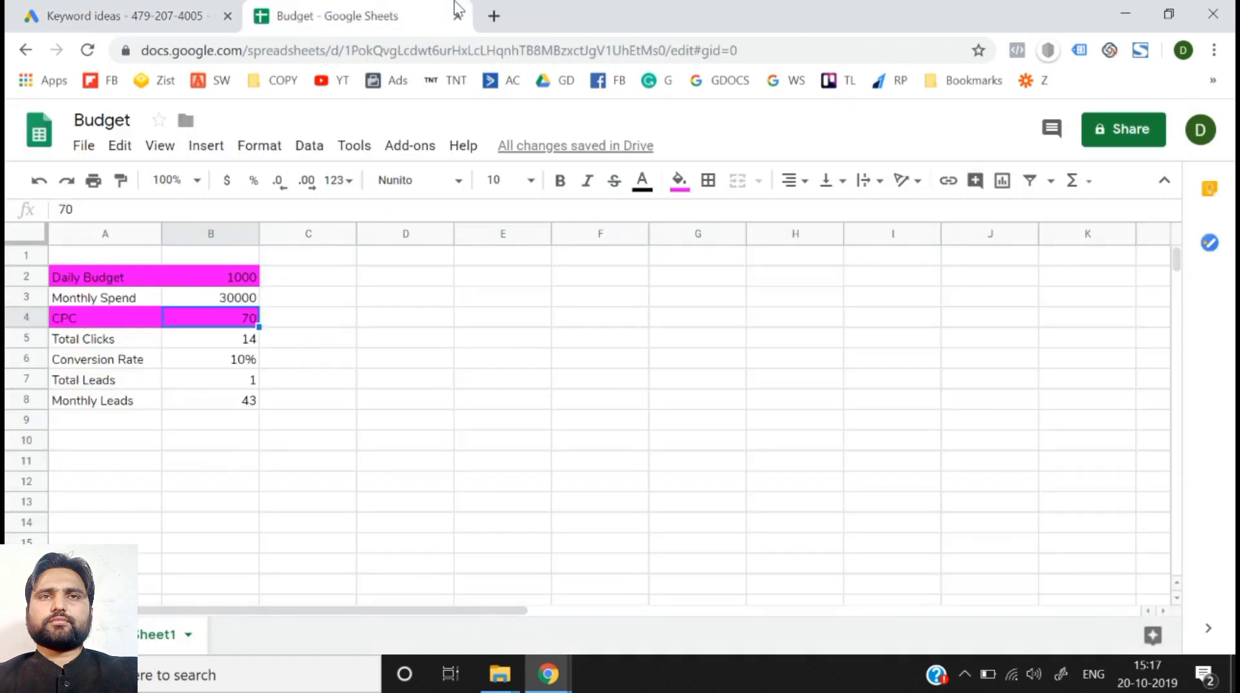
- Set the CPC value in the Budget spreadsheet to 122
text(122)
key(Return)
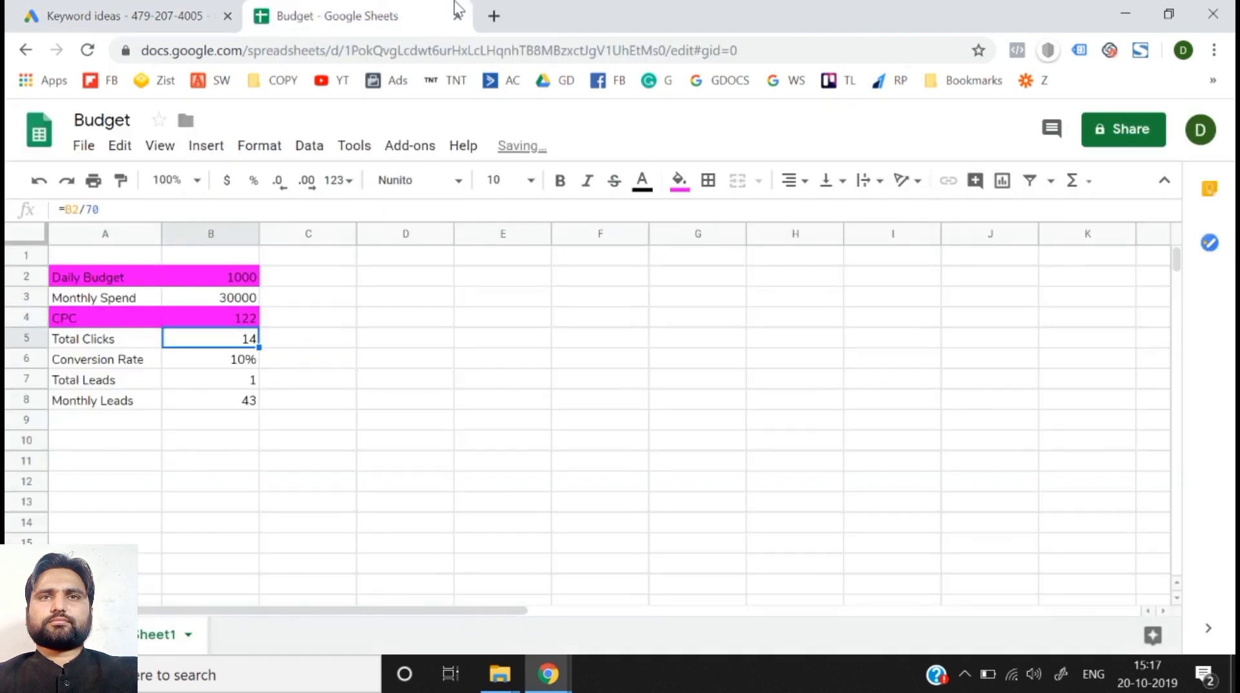
key(Up)
key(Left)
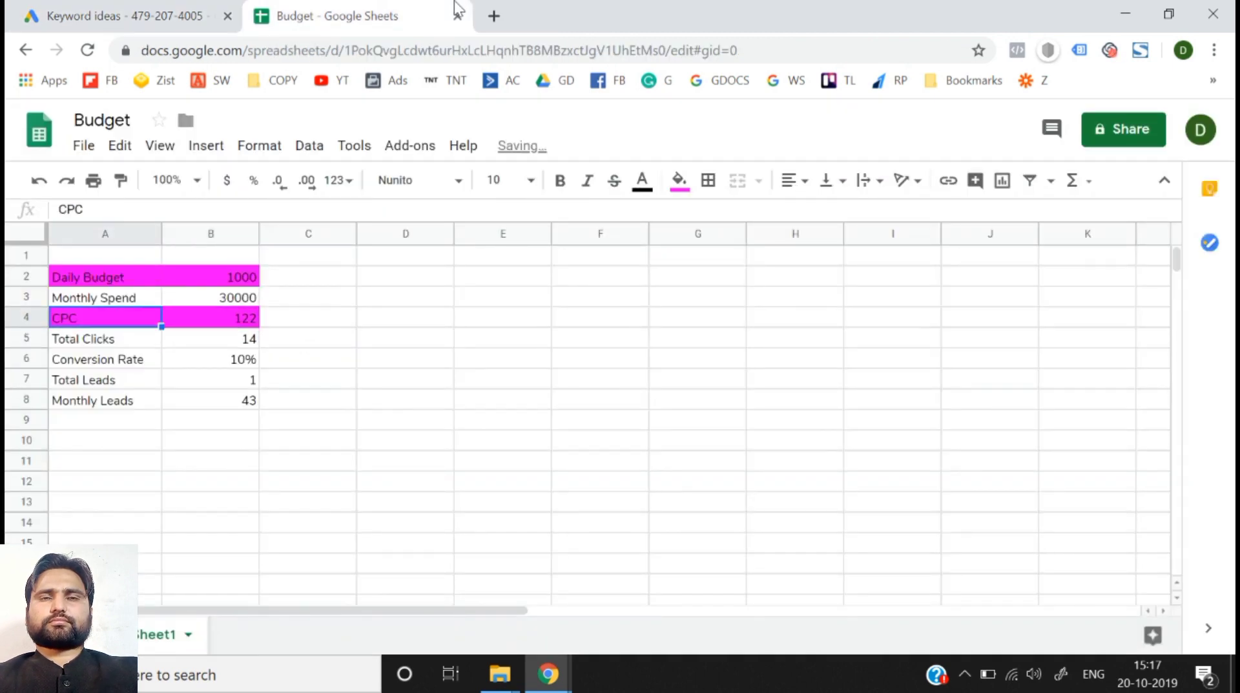
- Replace the Total Clicks formula with the daily budget divided by the CPC cell, =B2/B4
key(Right)
key(Down)
key(F2)
key(Escape)
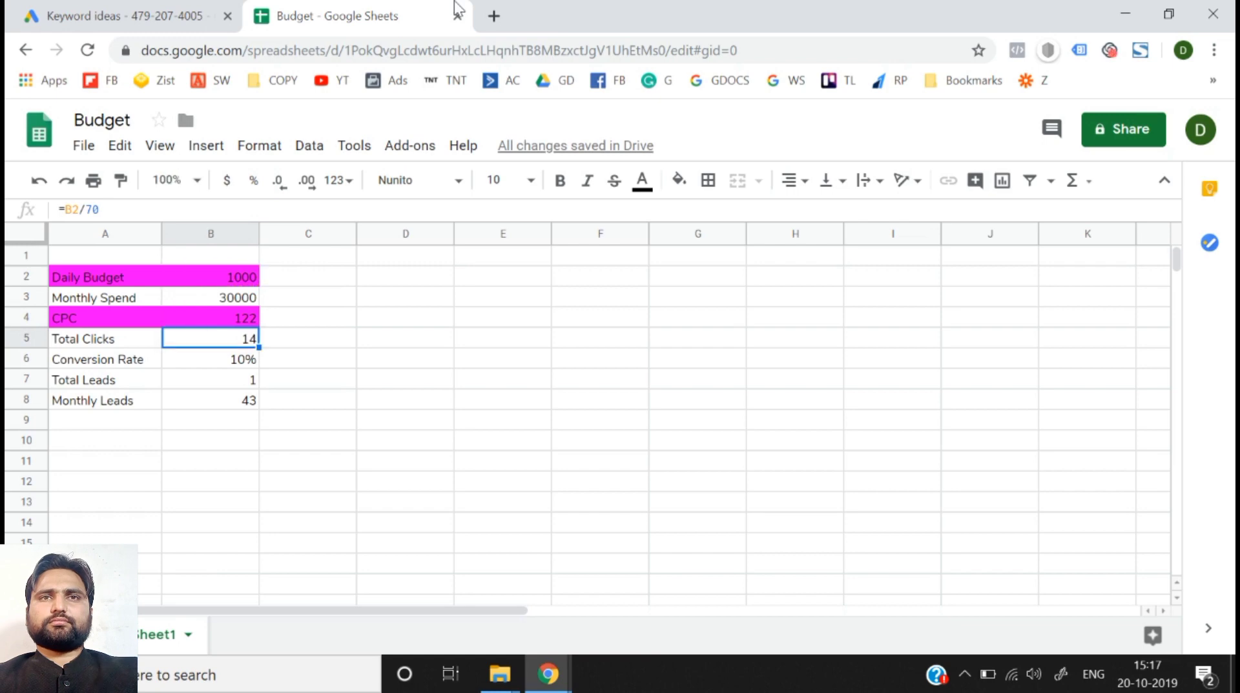
key(F2)
key(Escape)
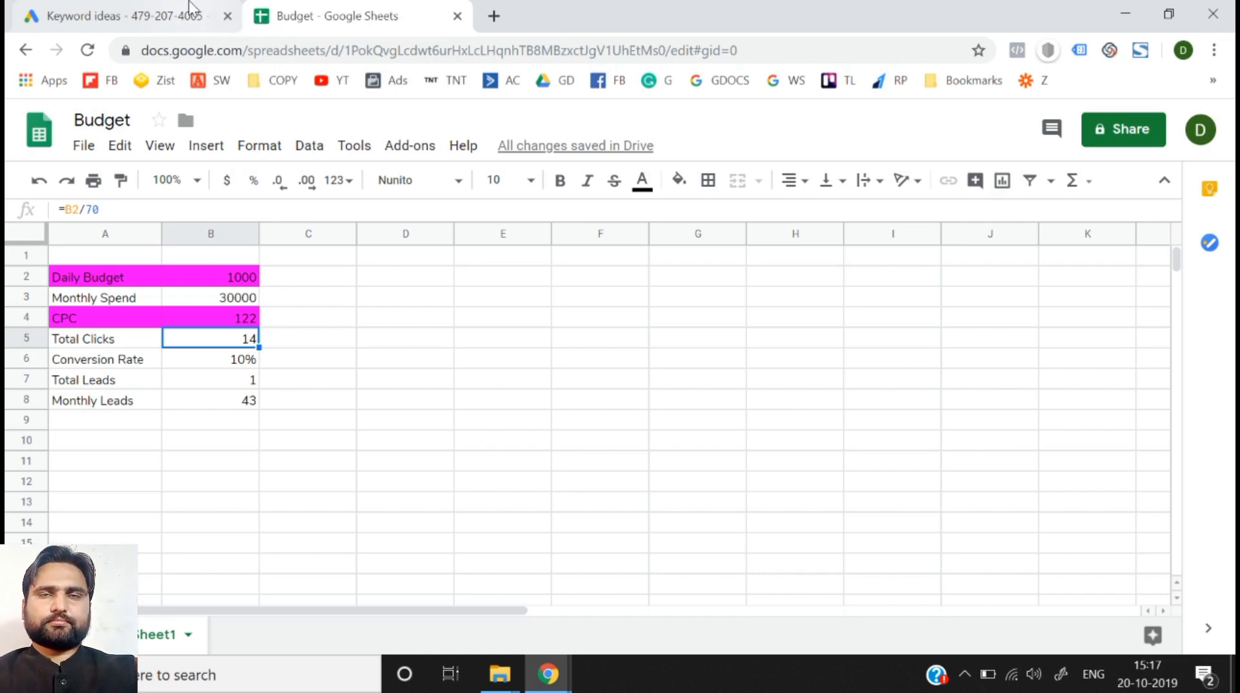
key(F2)
key(Escape)
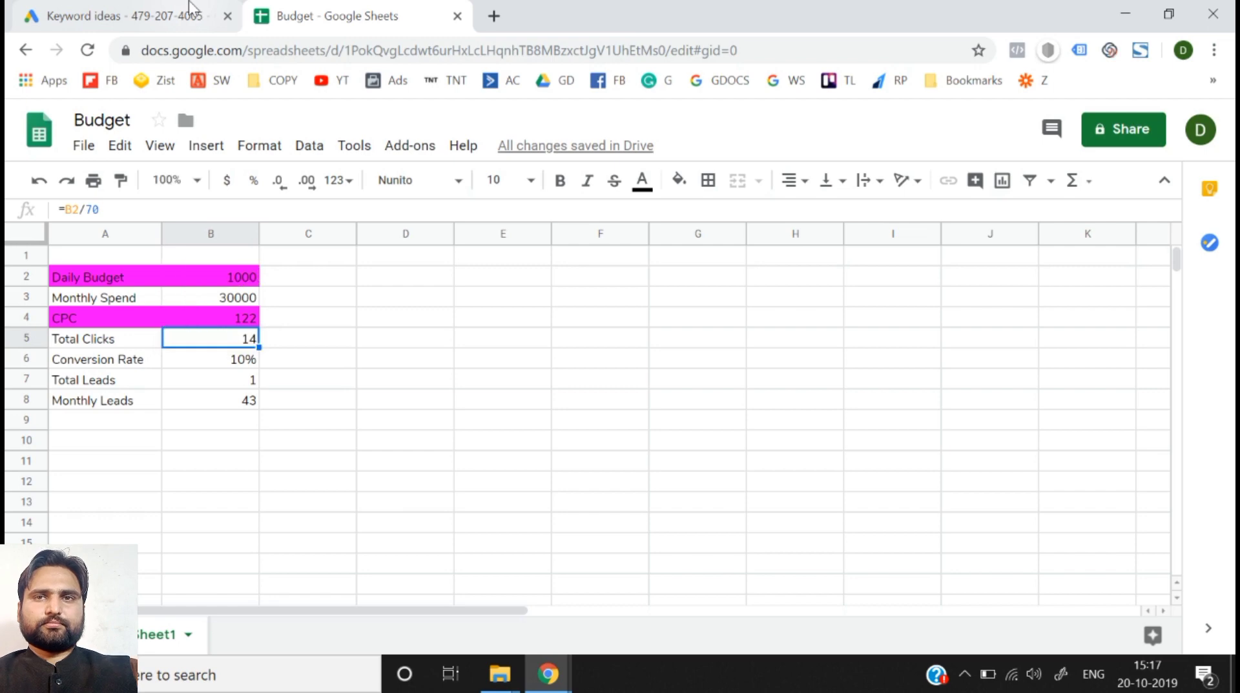
text(=)
key(Up)
key(Up)
key(Up)
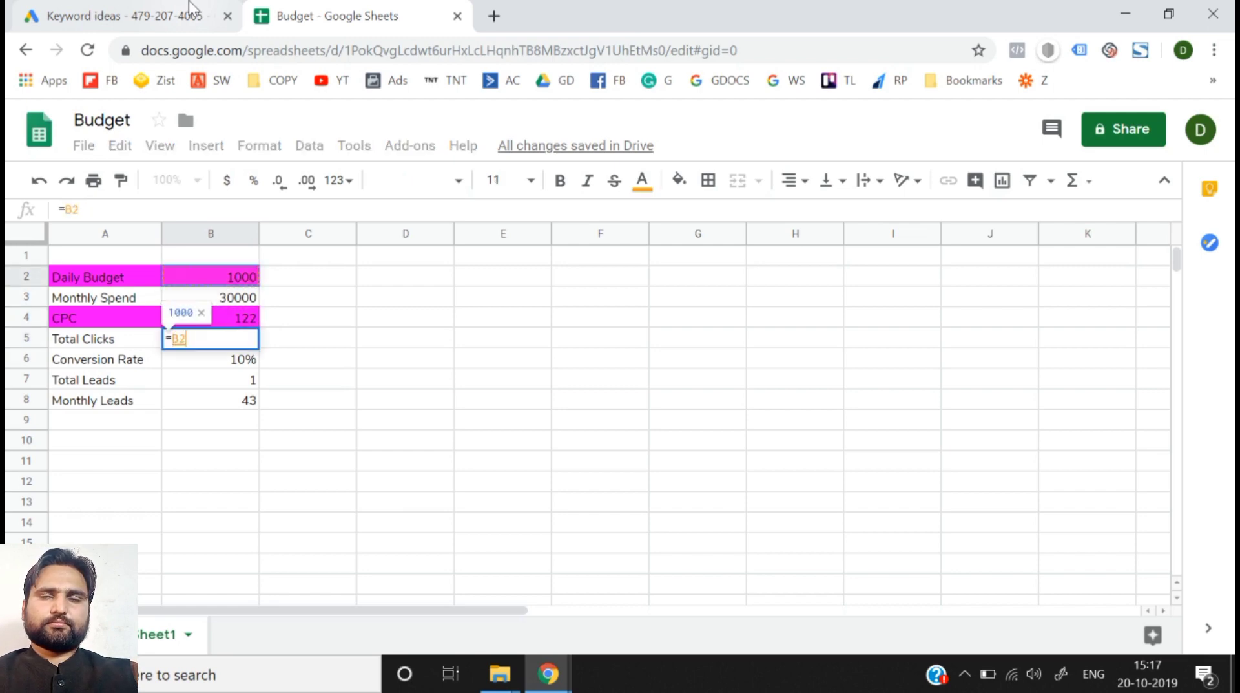
text(/)
key(Up)
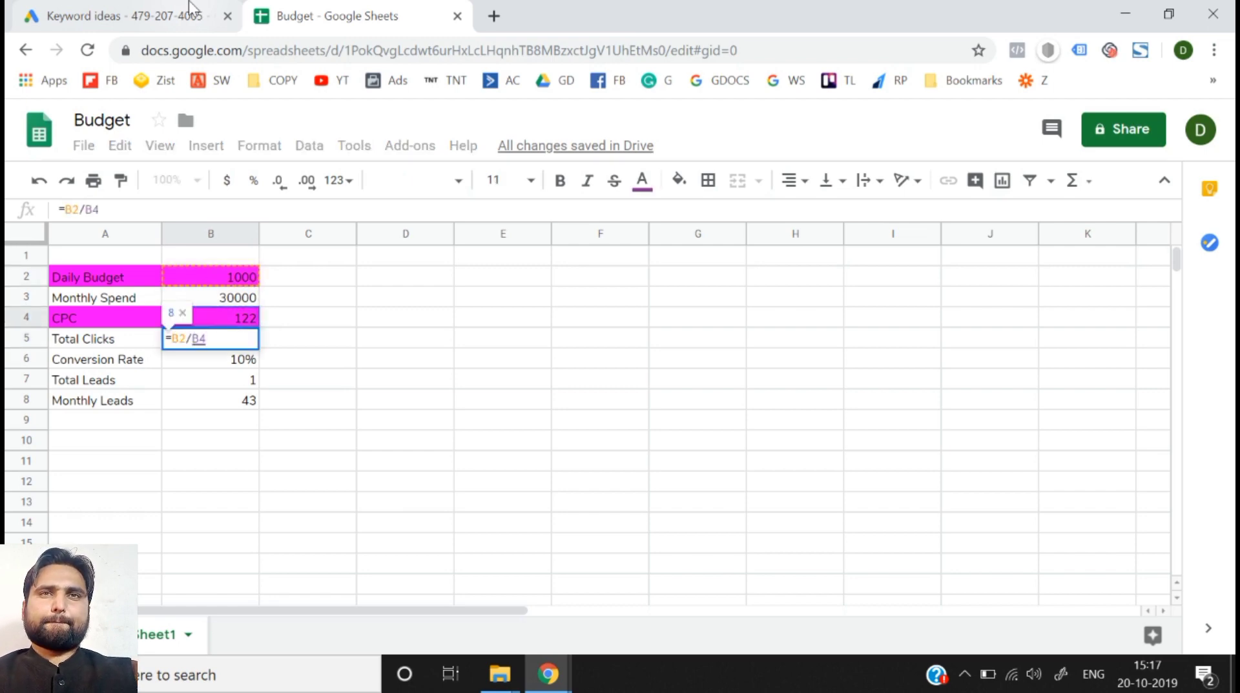
key(Return)
- Review the Total Clicks row against the daily budget and CPC, and check the Total Clicks formula
key(Up)
key(Up)
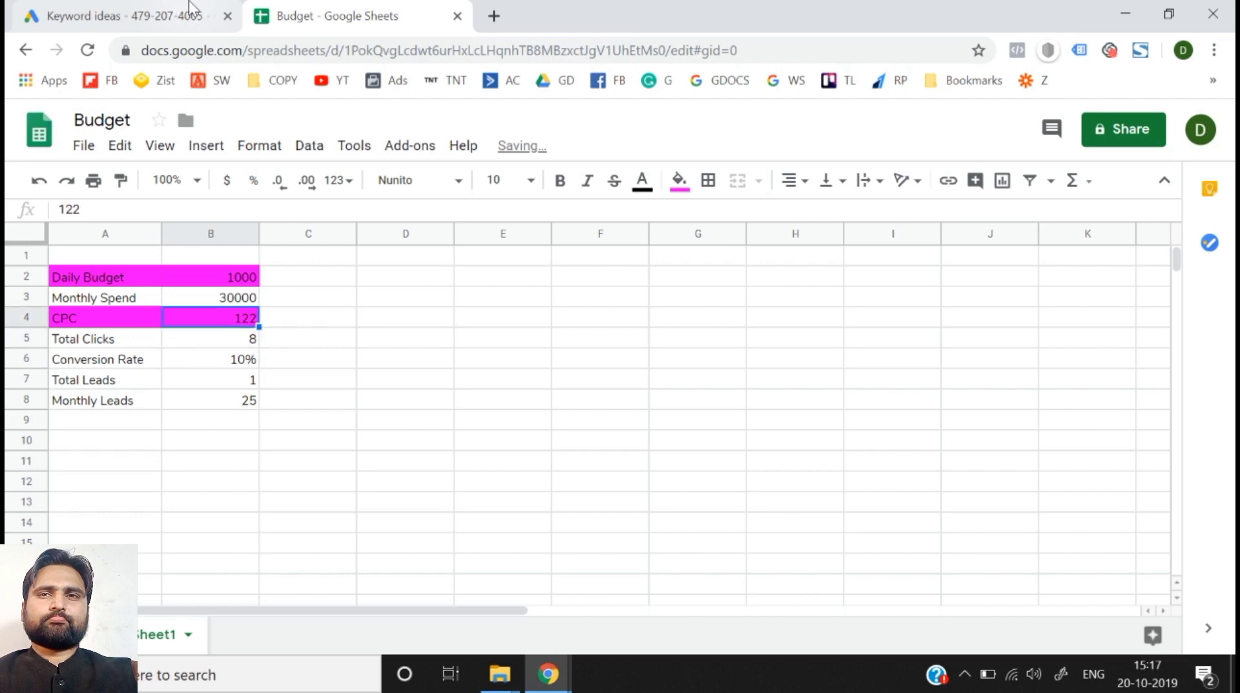
key(Down)
key(shift+Left)
key(Left)
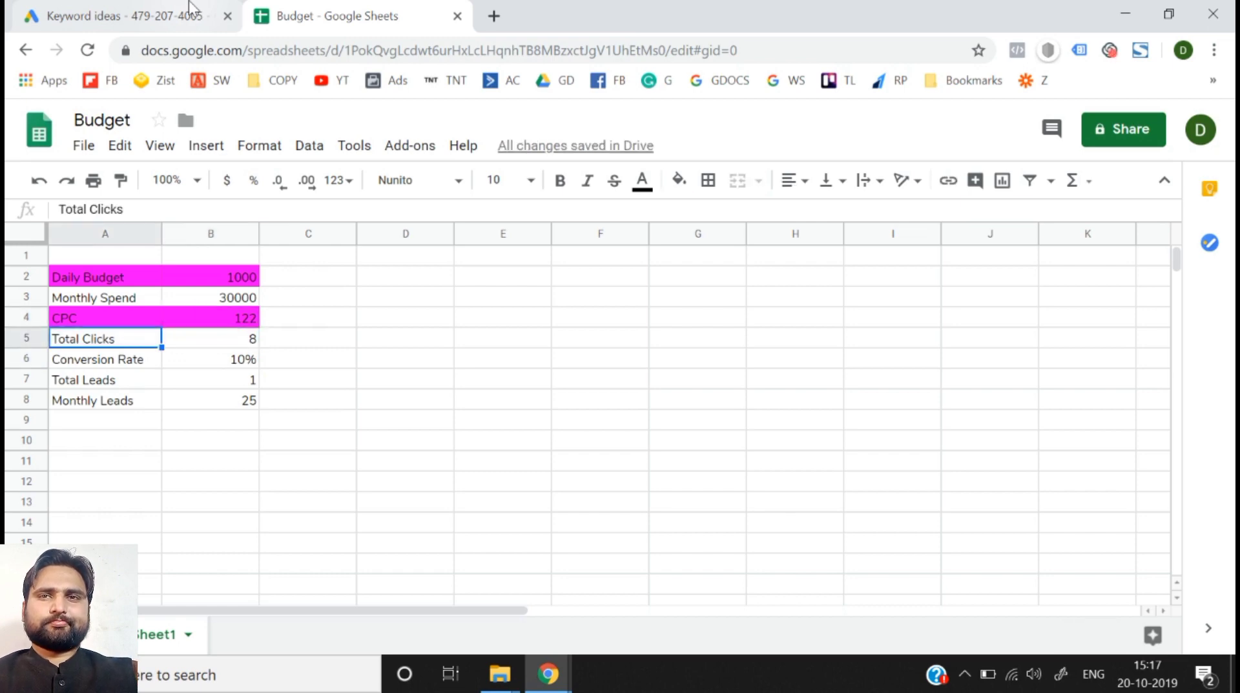
key(shift+Right)
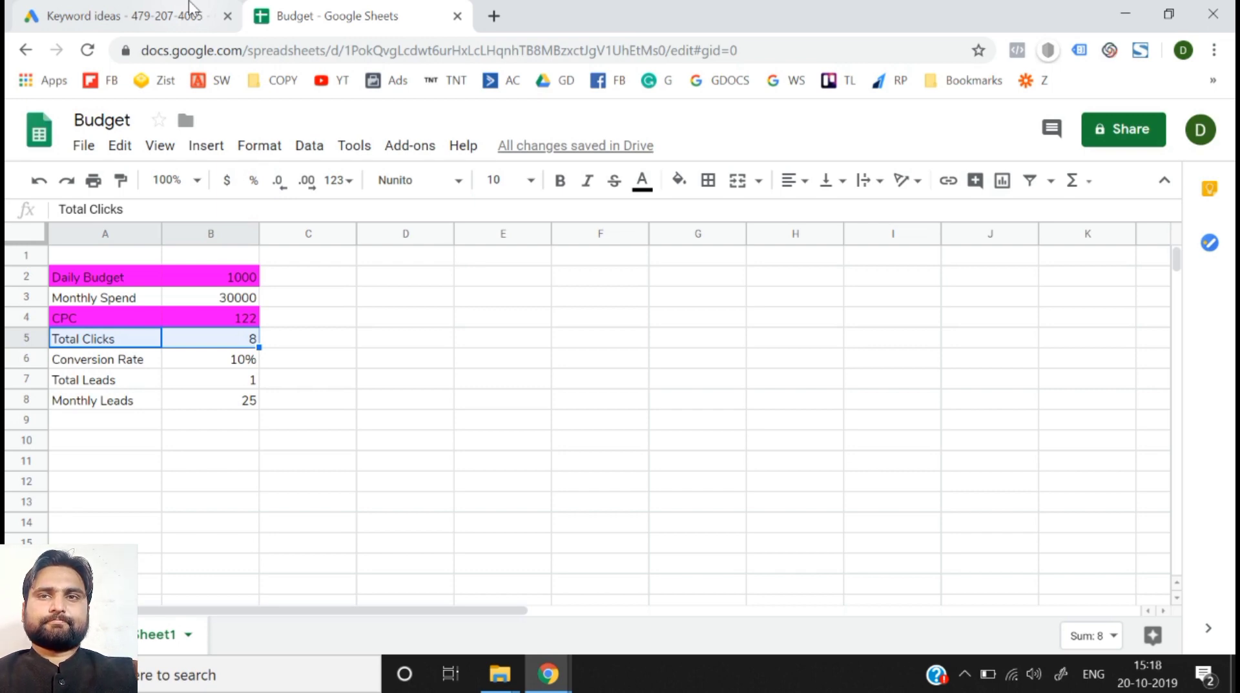
key(Down)
key(Right)
key(Page_Down)
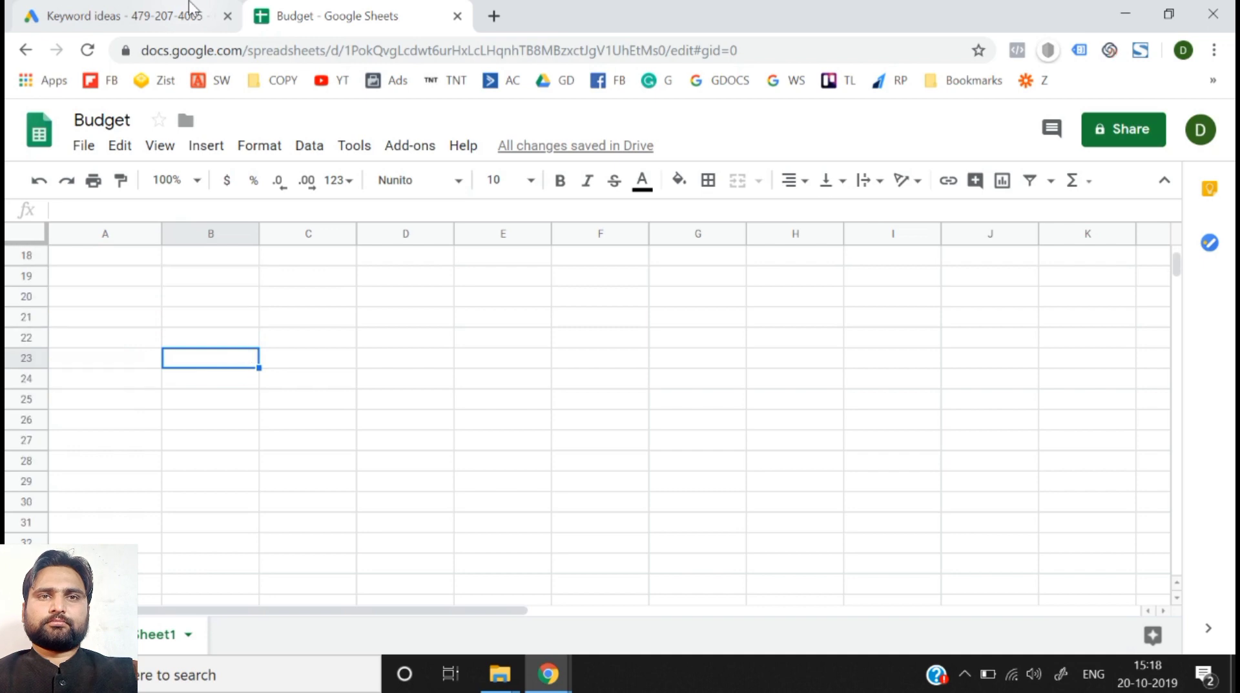
key(Page_Up)
key(Up)
key(Up)
key(Up)
key(Up)
key(Up)
key(Up)
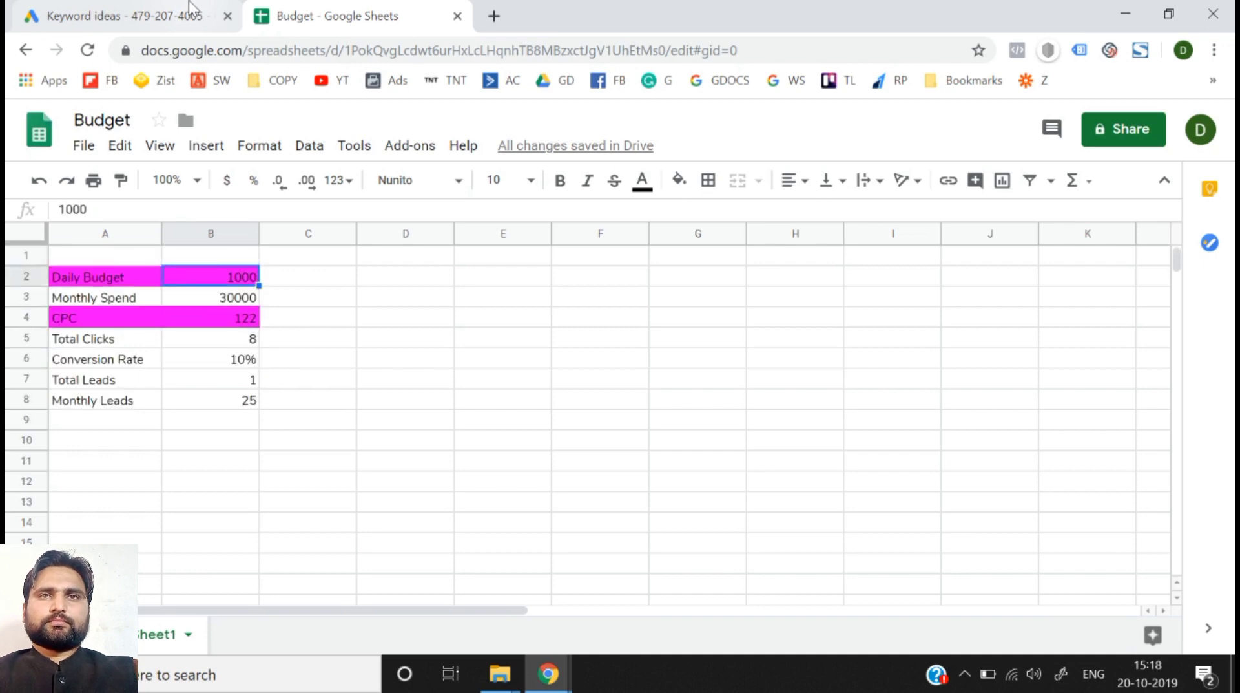
key(Down)
key(Down)
key(Down)
key(Return)
key(Escape)
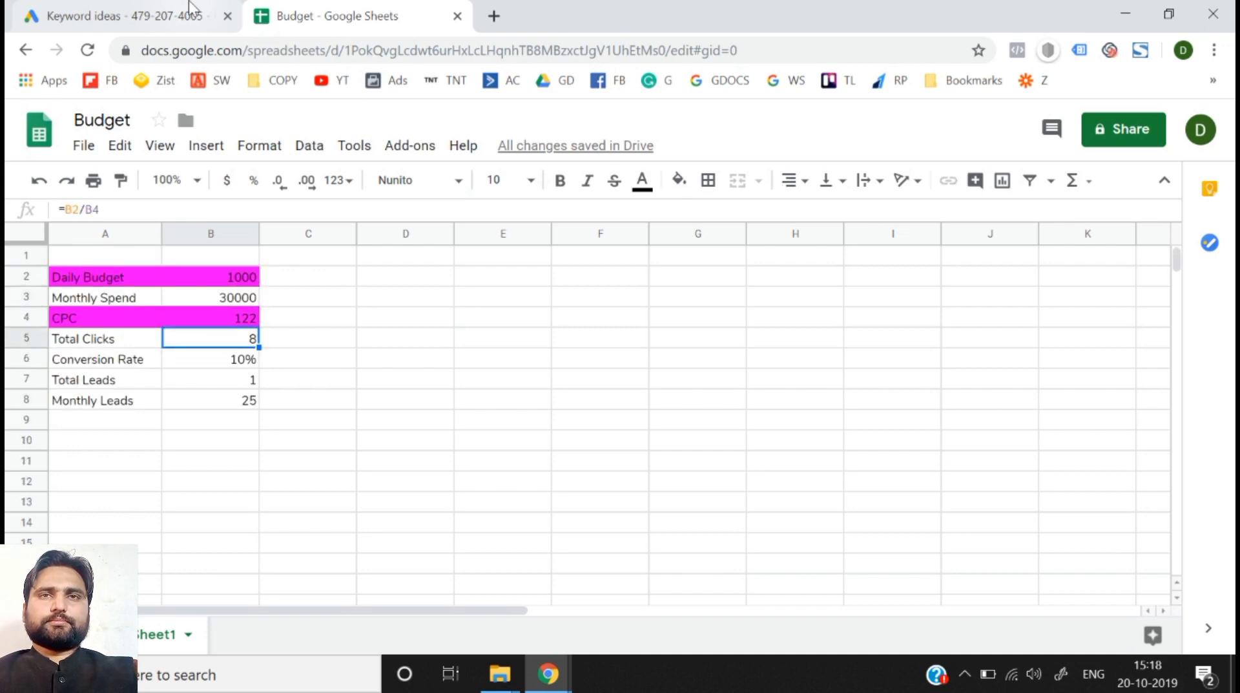
key(Left)
key(Down)
key(shift+Right)
key(shift+Down)
key(shift+Down)
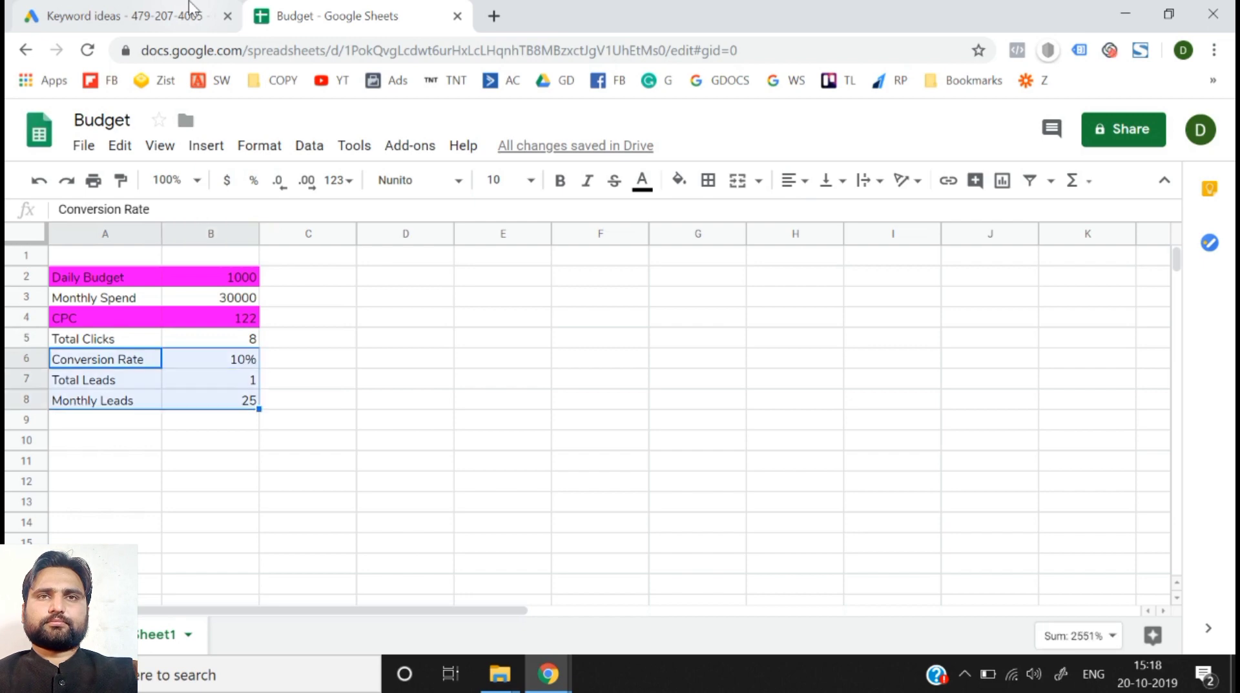
key(ctrl+c)
key(Down)
key(Down)
text(v)
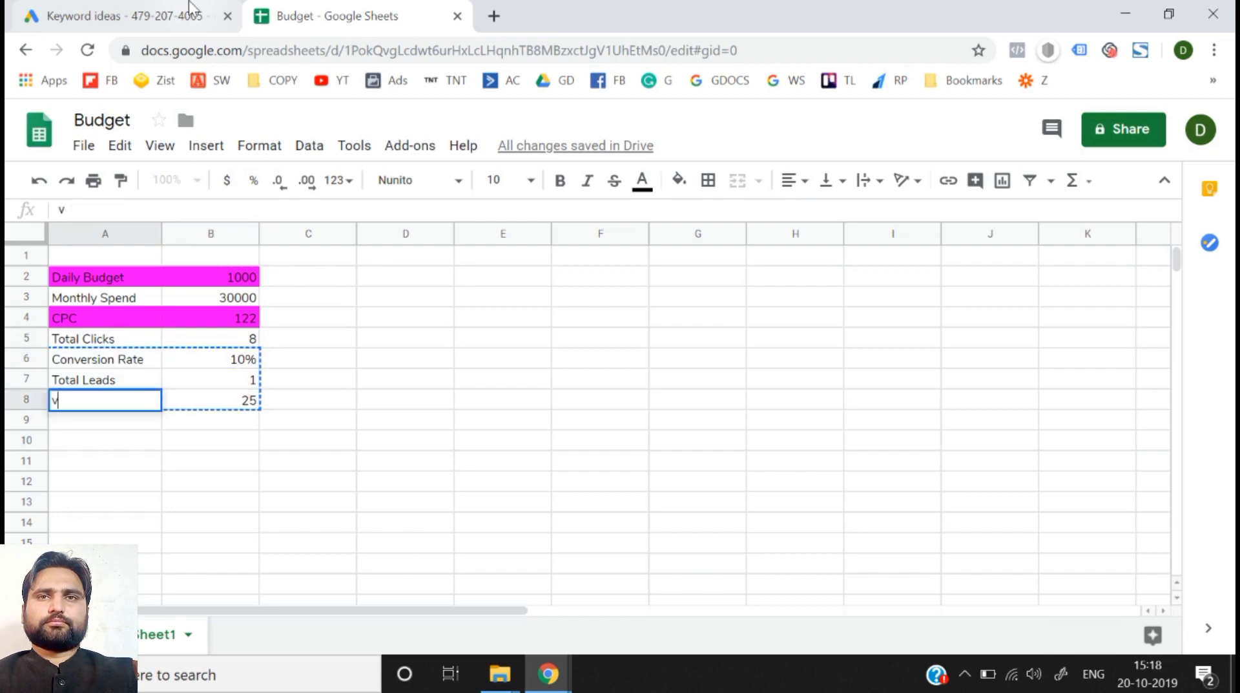
key(Up)
key(Up)
key(ctrl+z)
key(Up)
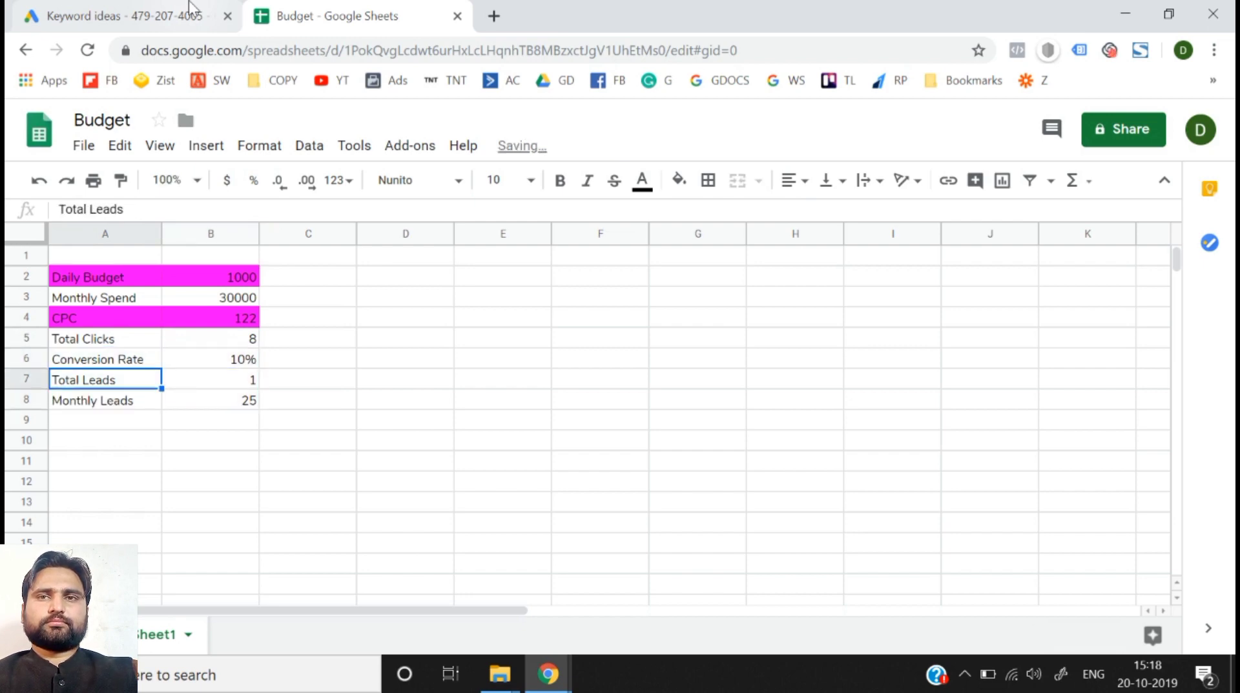
- Move the Conversion Rate, Total Leads and Monthly Leads rows down one row, freeing row 6 below Total Clicks
key(Up)
key(shift+Right)
key(shift+Down)
key(shift+Down)
key(ctrl+x)
key(Down)
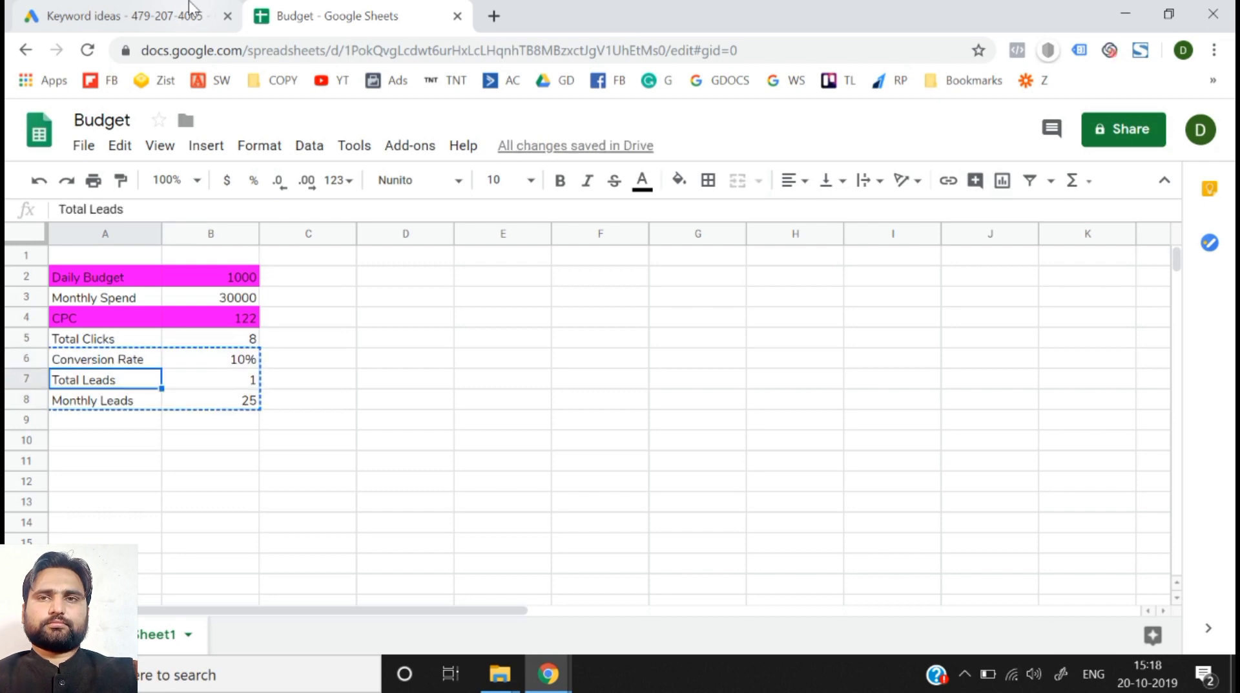
key(ctrl+v)
- Label the empty row below Total Clicks "Monthly Clicks"
key(Up)
key(Up)
key(Down)
text(Mon)
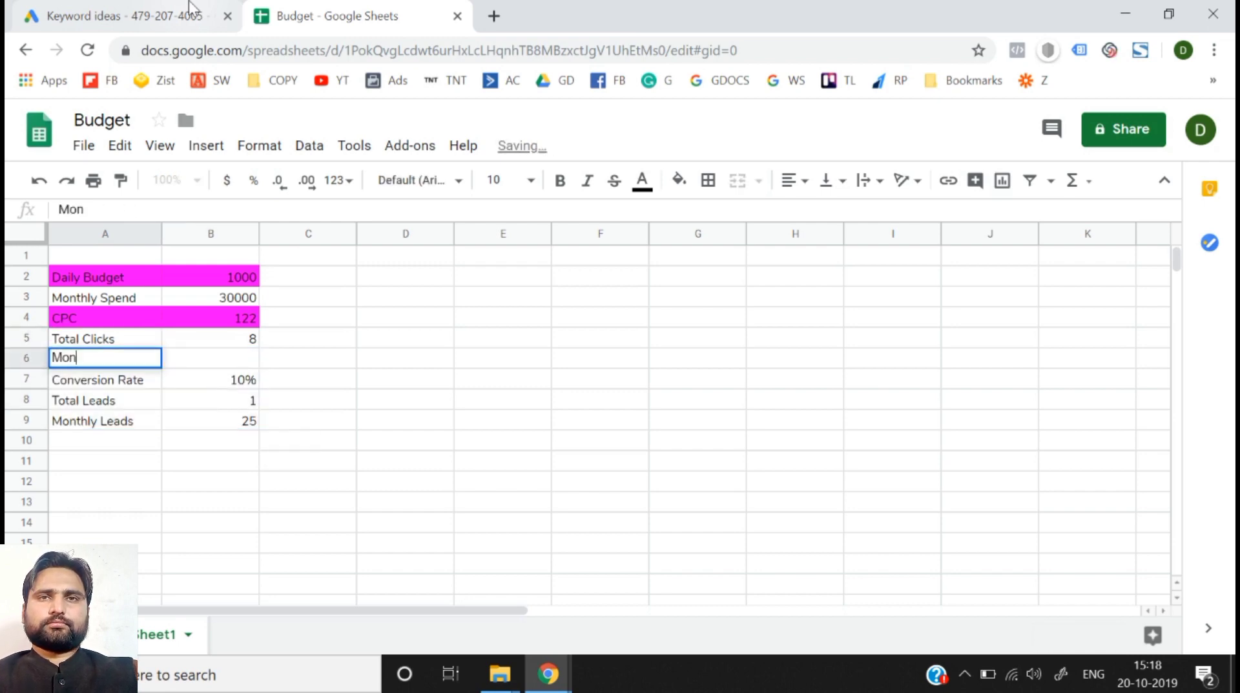
text(thly CLick)
key(BackSpace)
key(BackSpace)
key(BackSpace)
key(BackSpace)
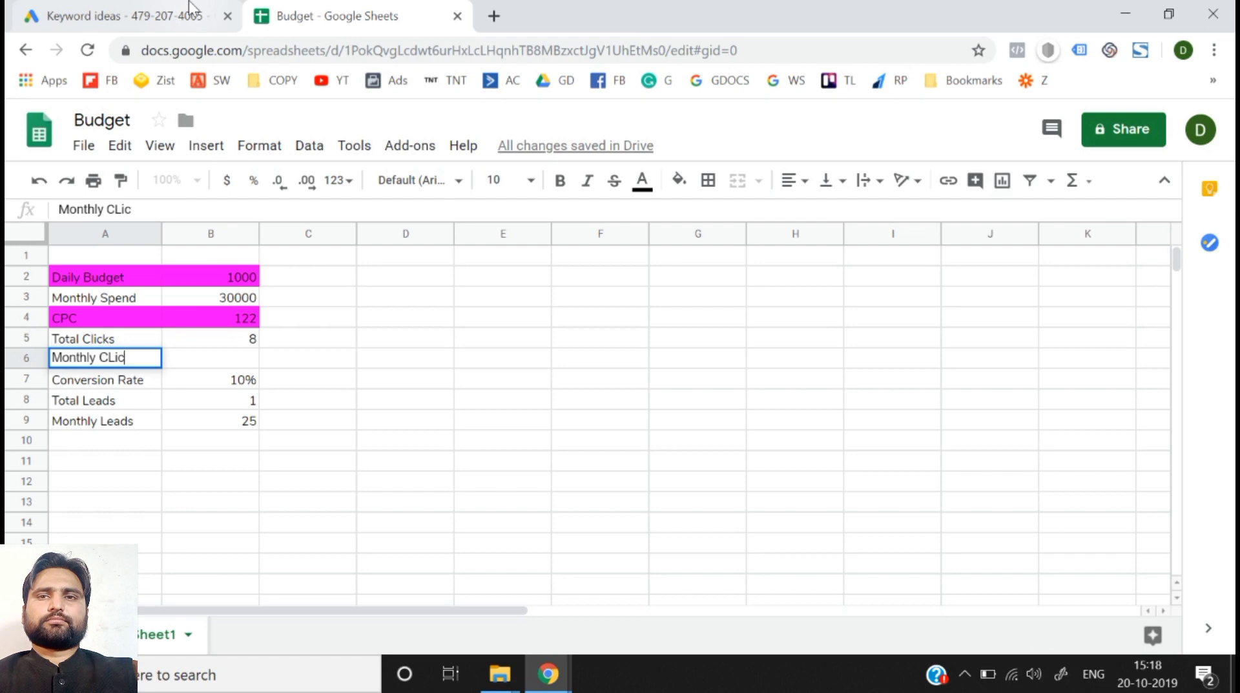
text(licks)
key(Return)
key(Up)
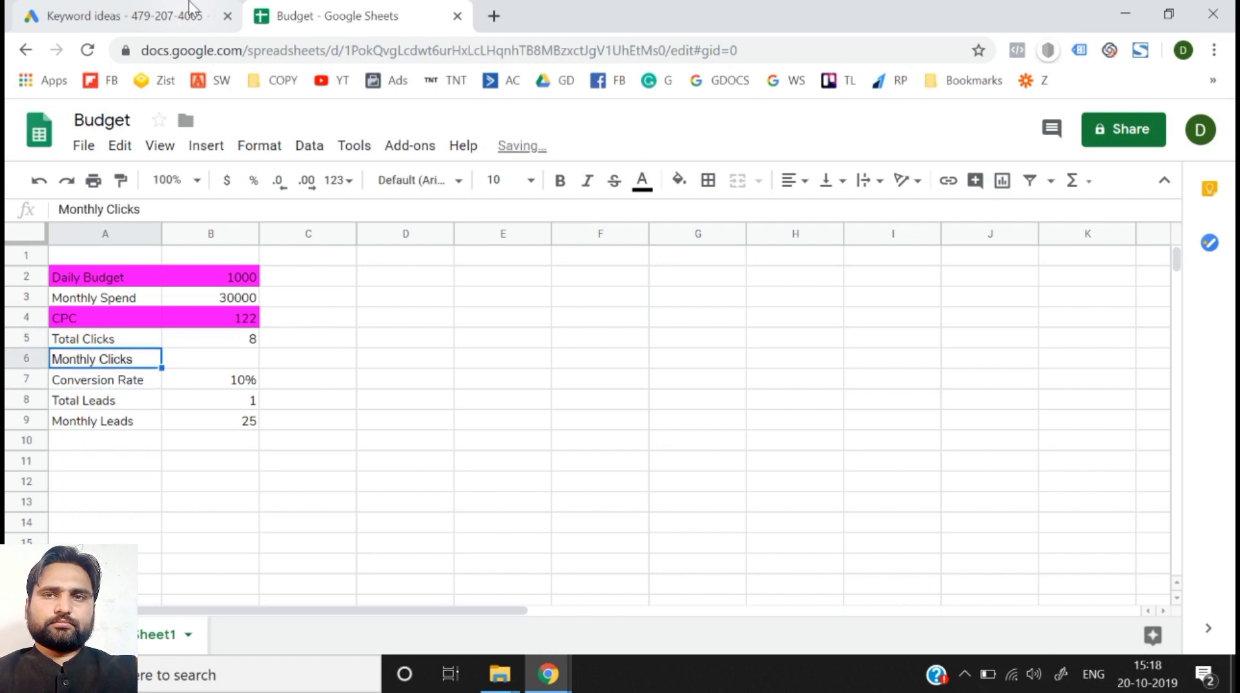
- Calculate Monthly Clicks in B6 as Total Clicks times 30, using =B5*30
key(Right)
text(=)
key(Up)
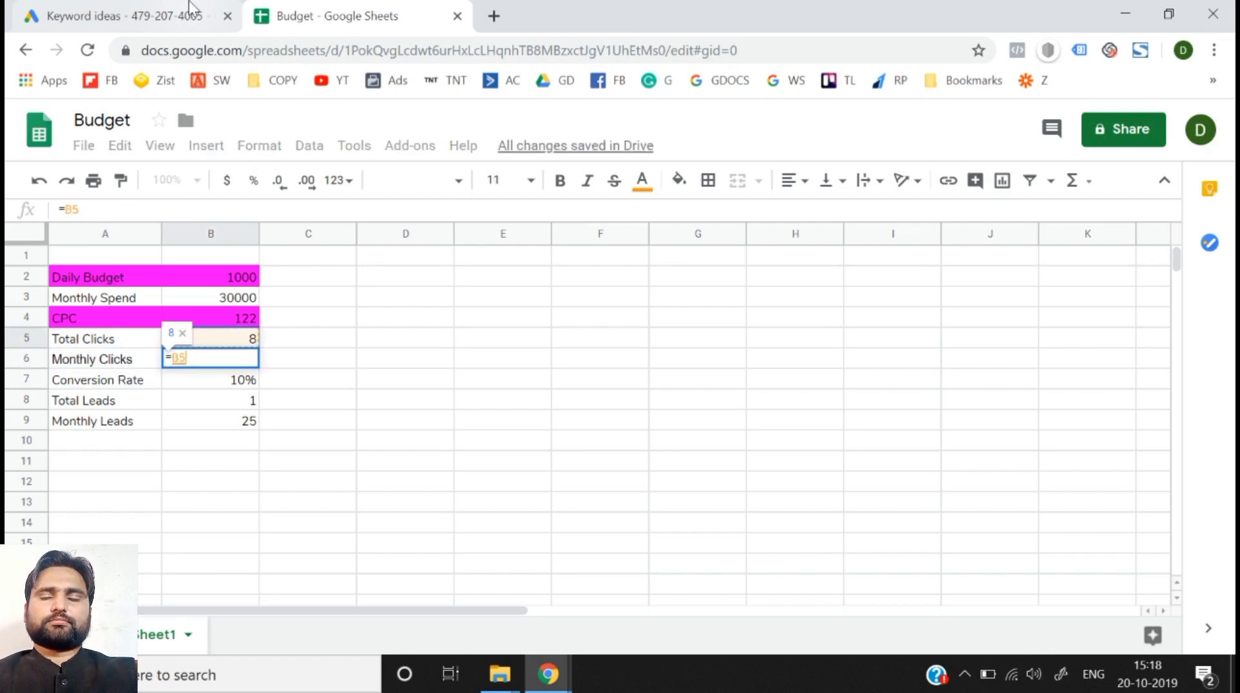
text(*30)
key(Return)
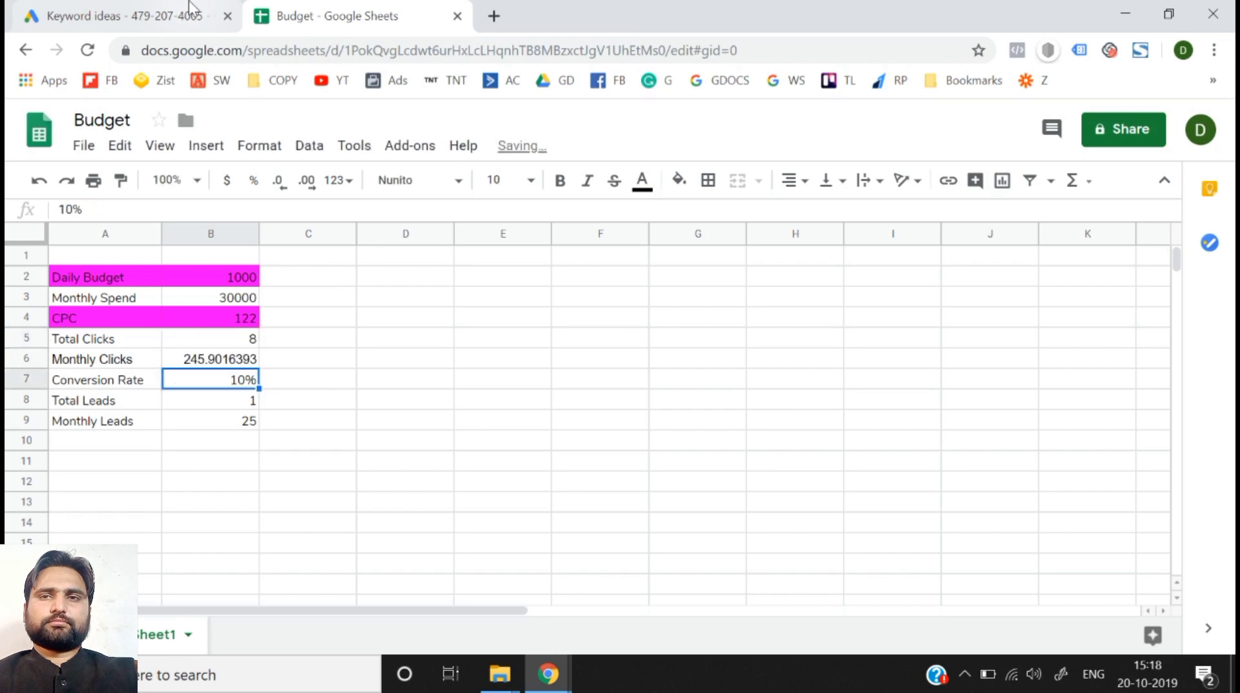
- Reduce the Monthly Clicks value to zero decimal places
key(Up)
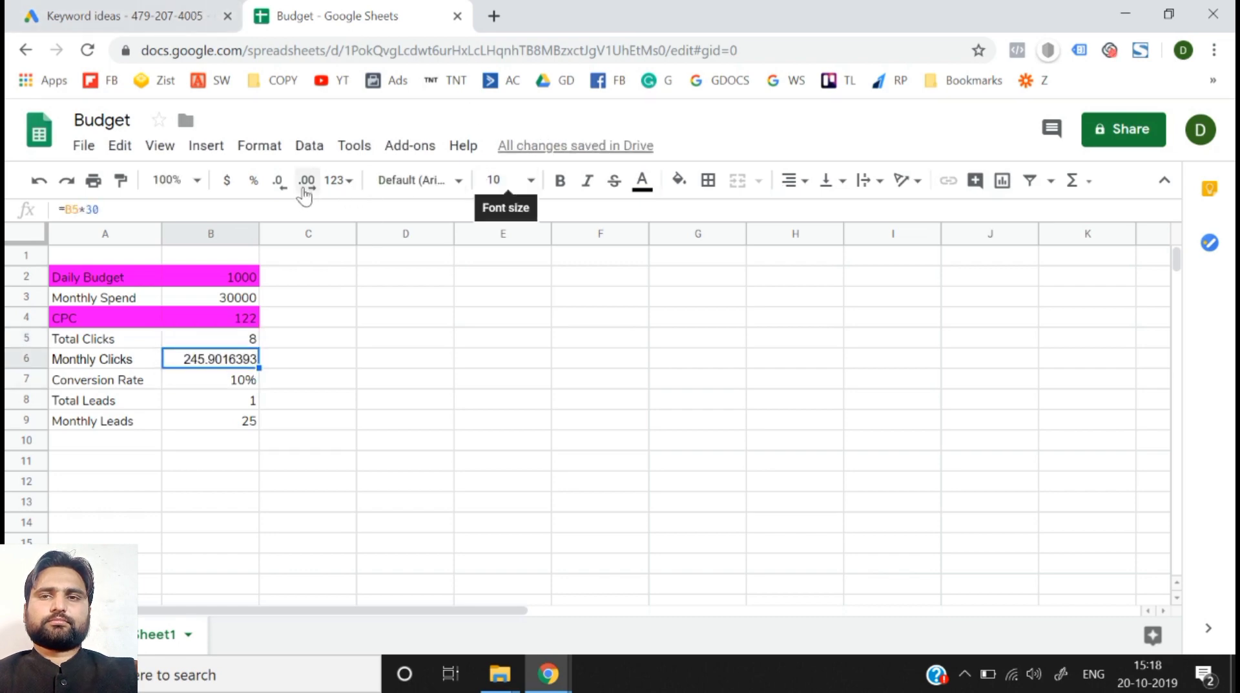
click(279, 195)
click(279, 194)
click(280, 194)
click(280, 193)
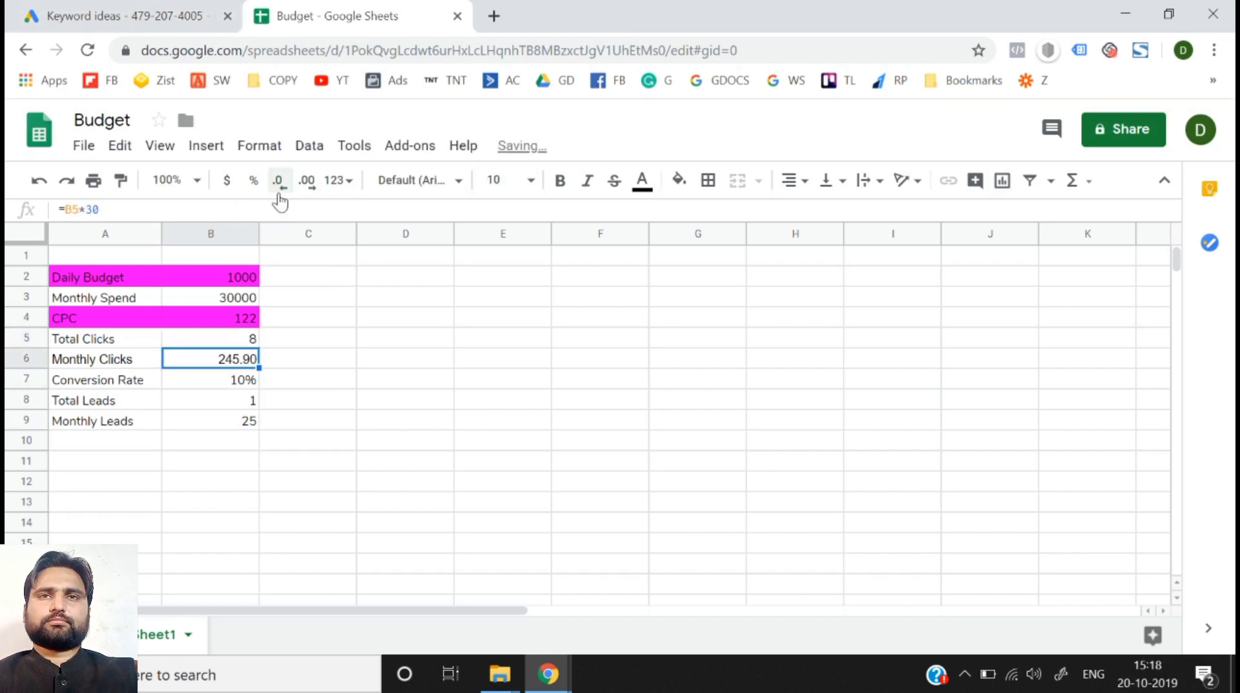
click(279, 194)
click(279, 195)
click(280, 194)
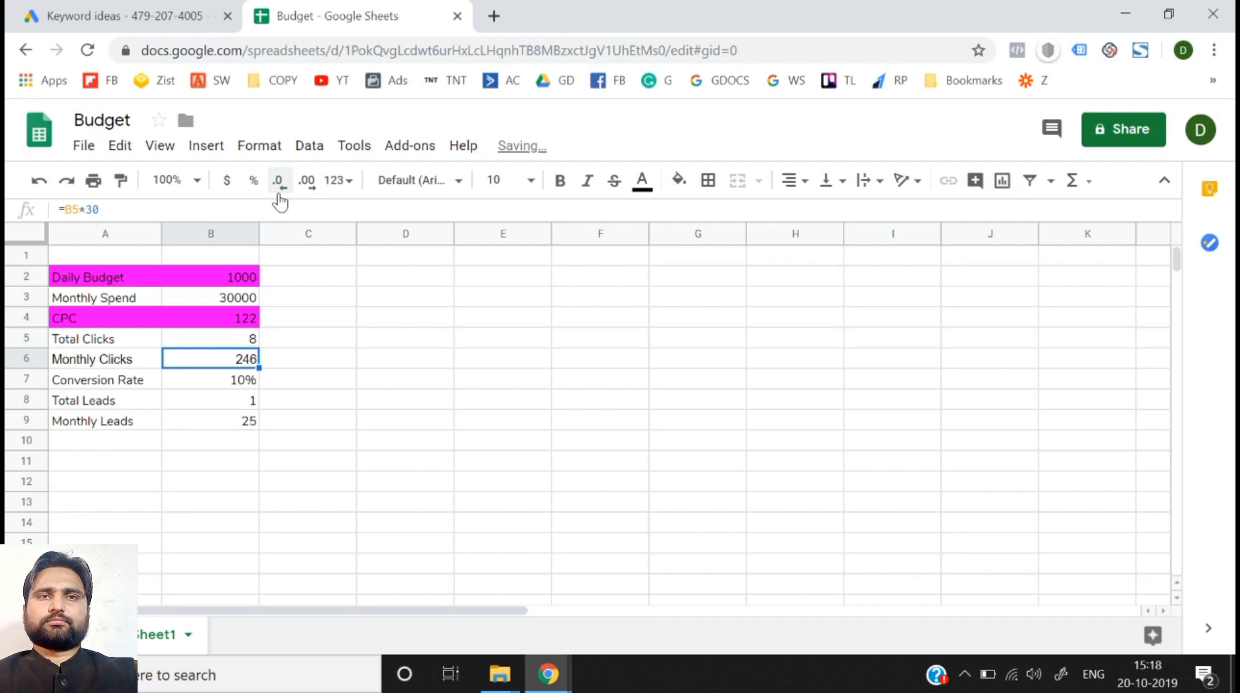
- Rename the "Total Leads" label to "Daily Total Leads"
click(339, 400)
key(Left)
key(Up)
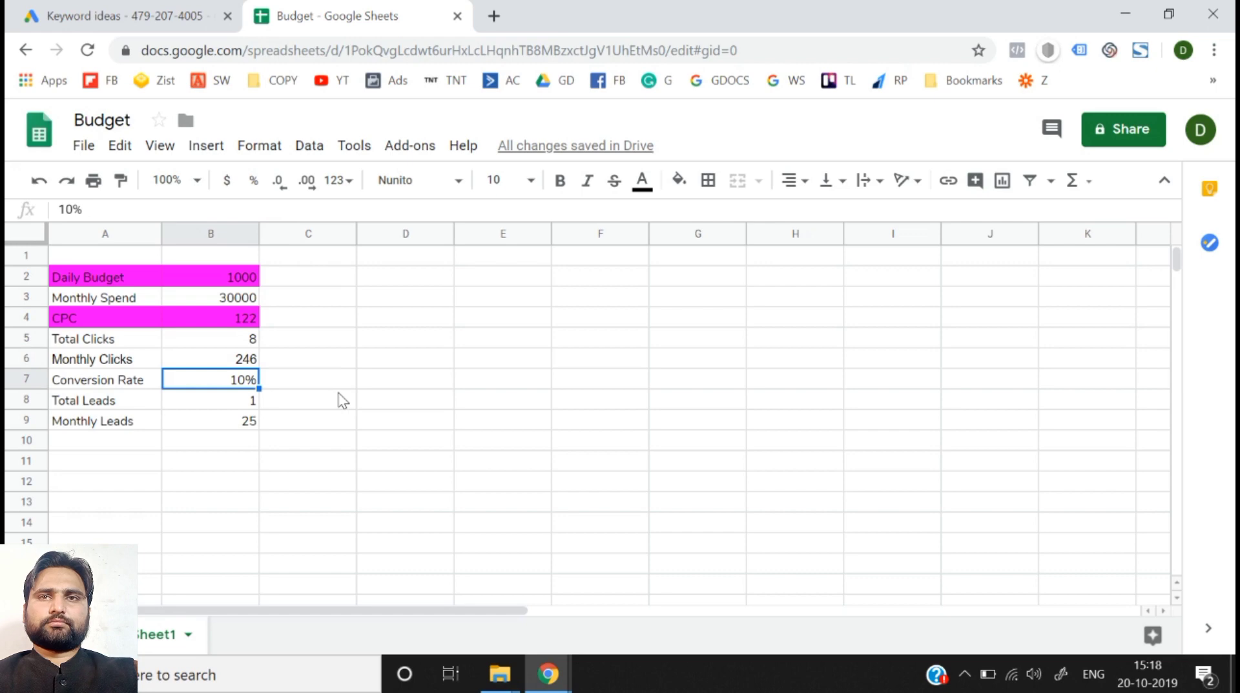
key(Down)
key(Left)
key(F2)
key(Escape)
key(F2)
key(Left)
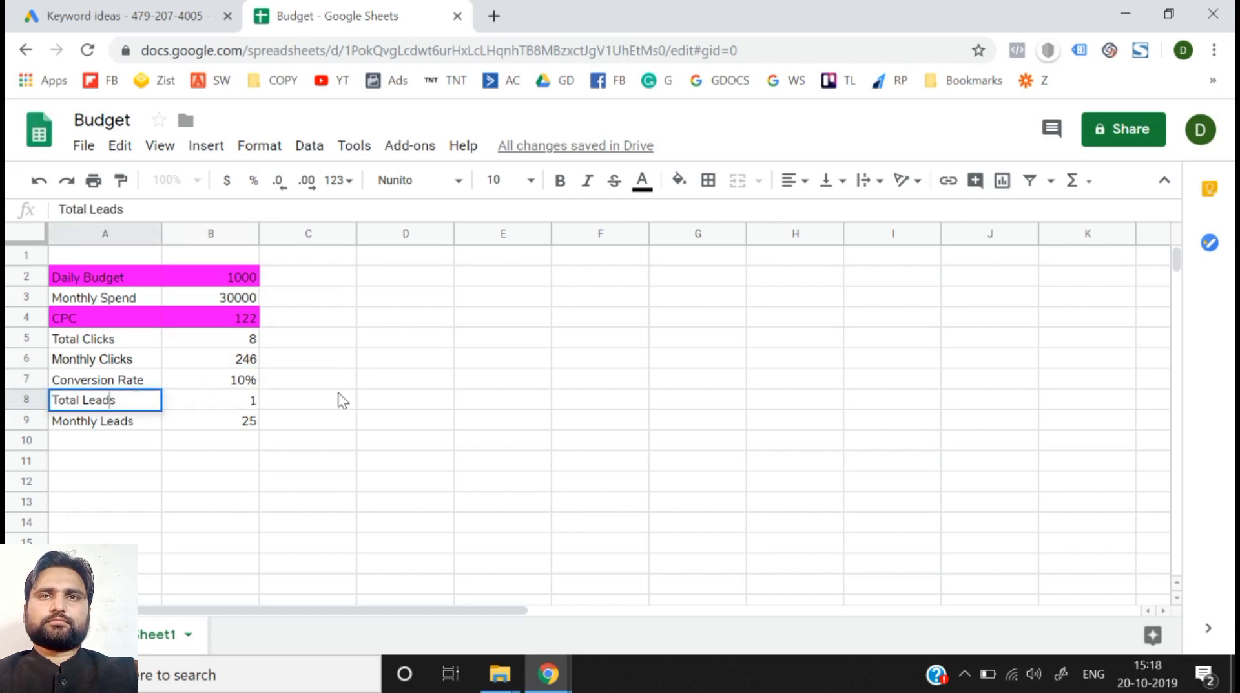
key(Left)
key(Left)
key(Left)
key(Left)
key(Left)
key(Left)
key(Left)
key(Left)
key(Left)
key(Left)
text(Daily)
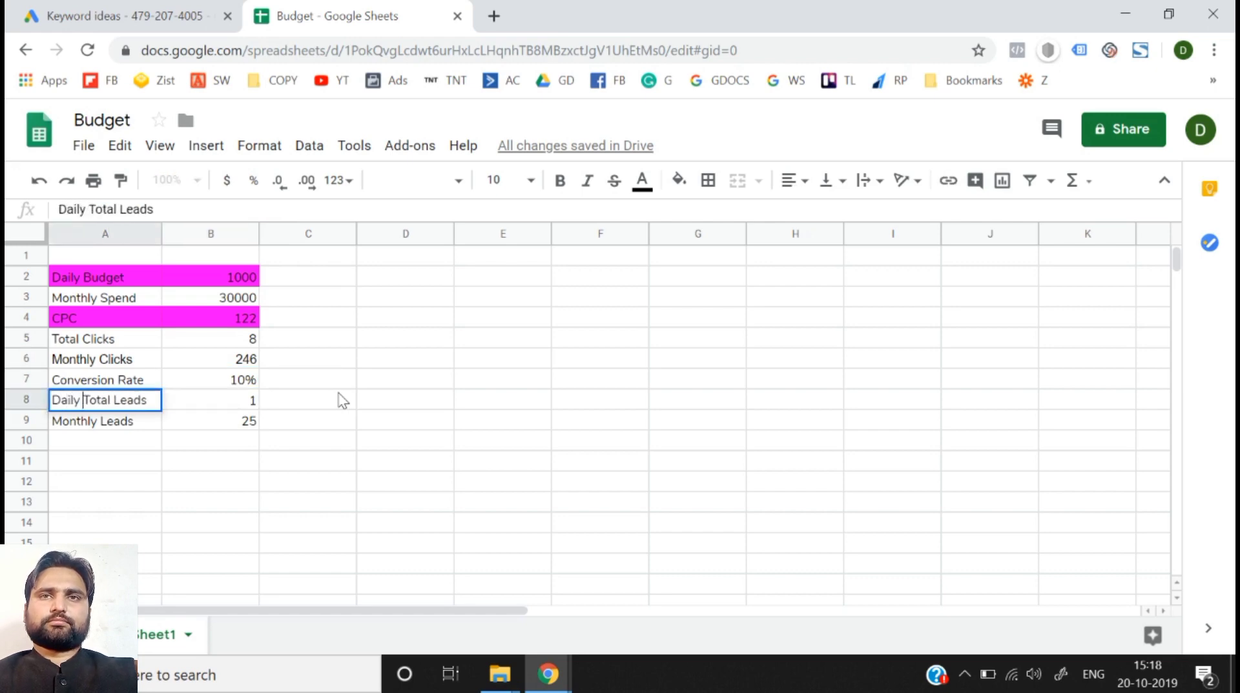
key(Return)
- Review the Monthly Clicks, Conversion Rate, Daily Total Leads and Monthly Leads rows one by one
key(Up)
key(Up)
key(Up)
key(Right)
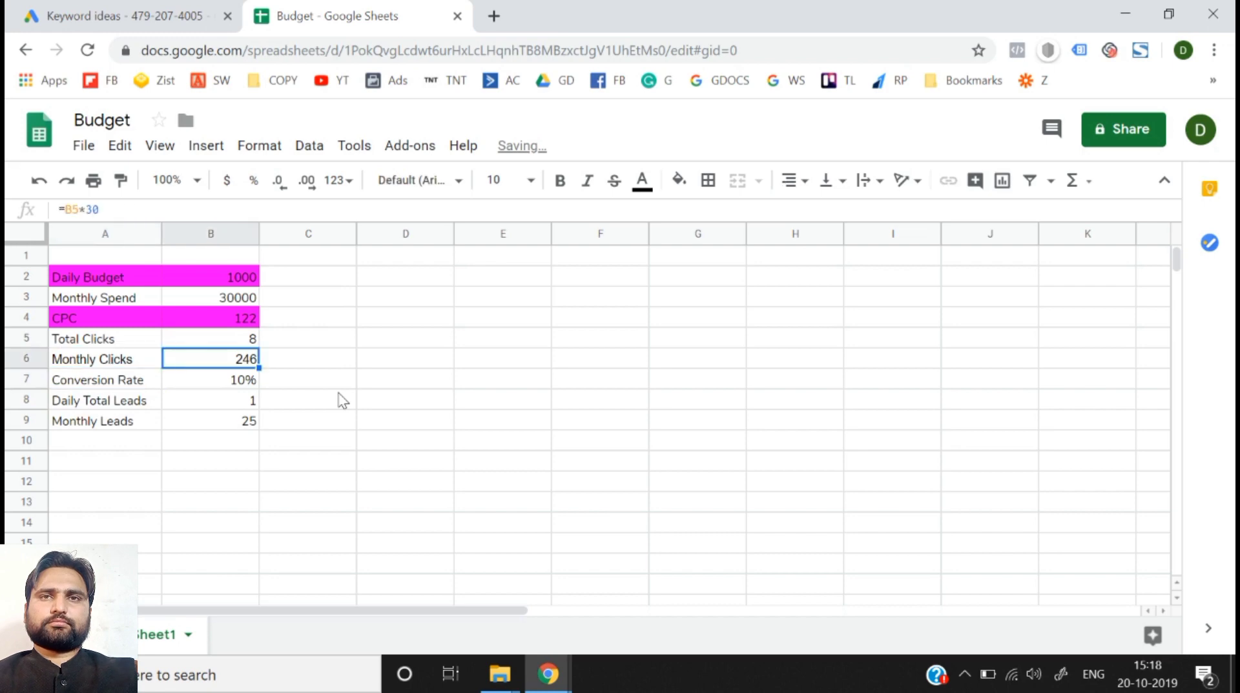
key(Left)
key(Right)
key(shift+Left)
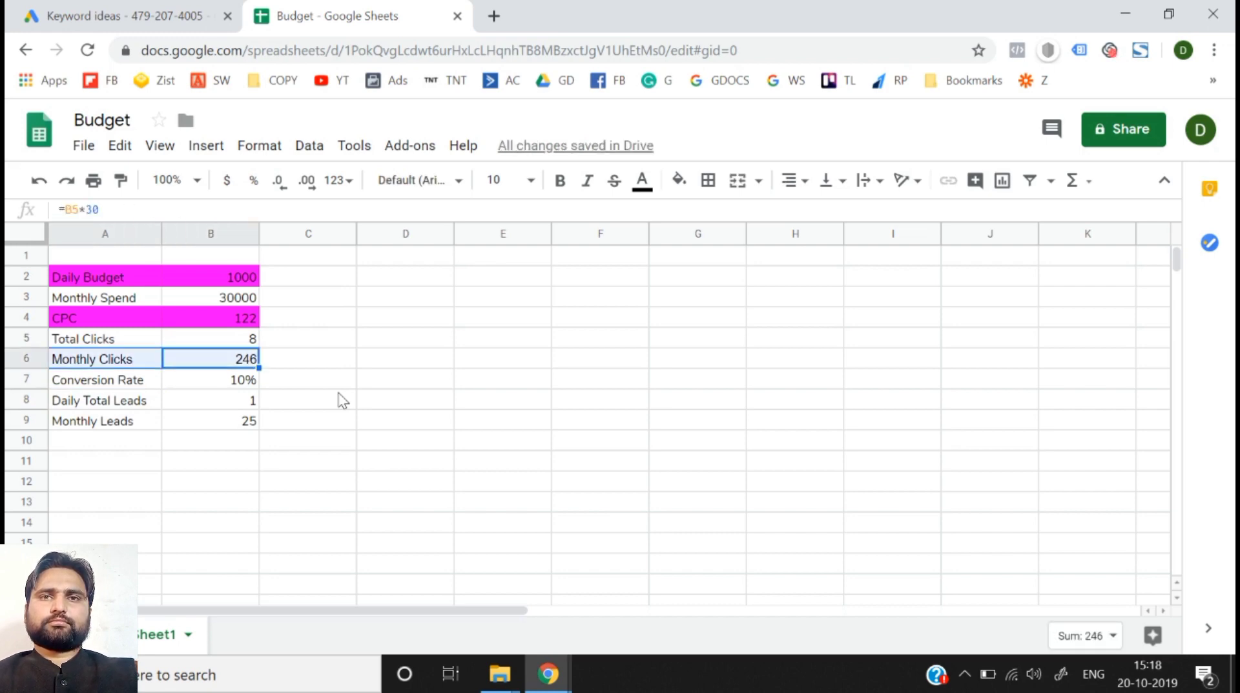
key(Down)
key(Left)
key(shift+Right)
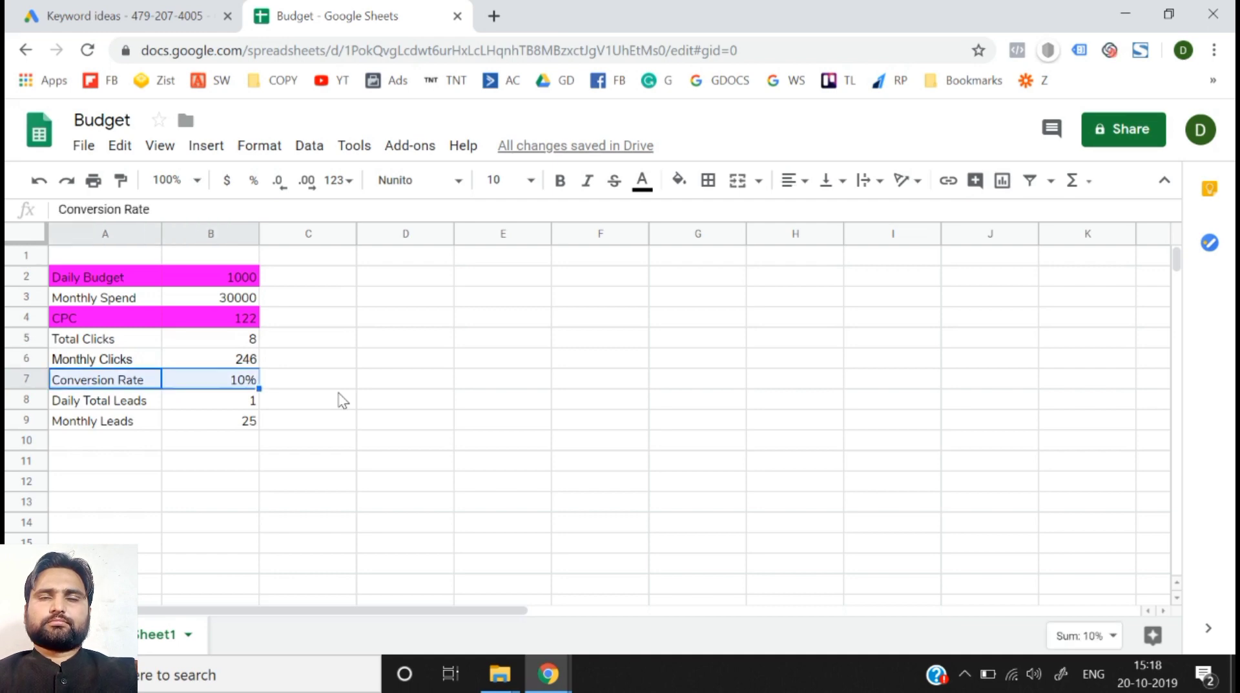
key(Down)
key(shift+Right)
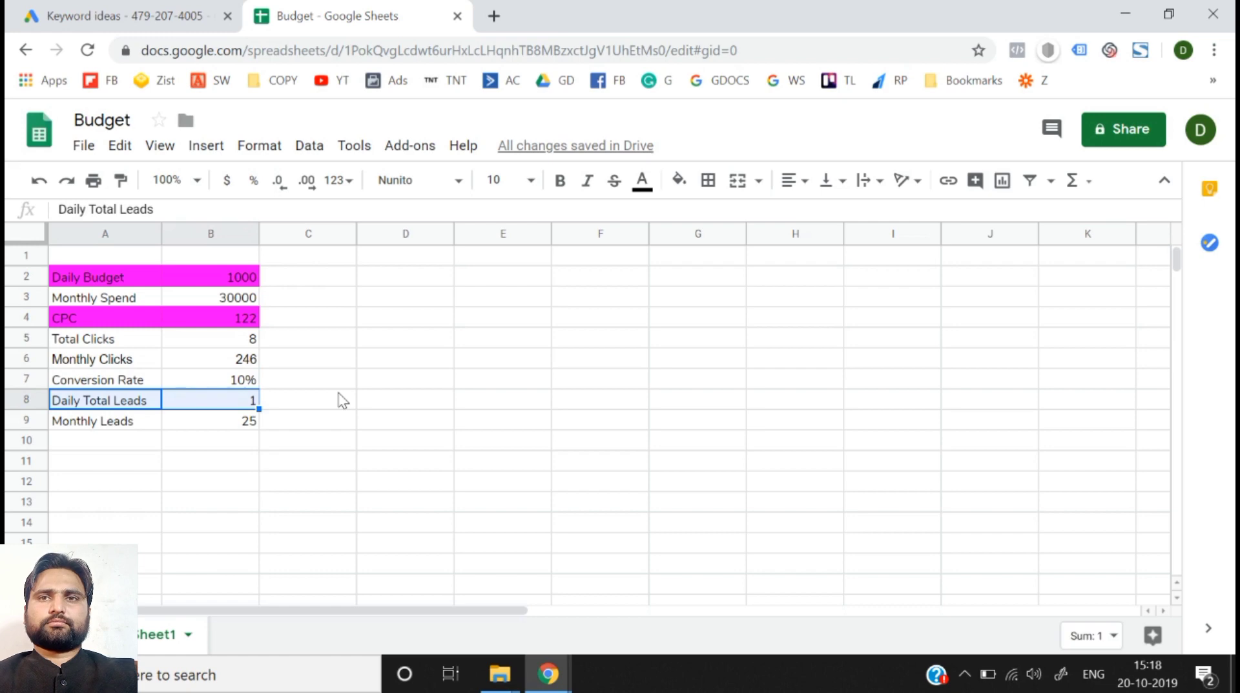
key(Down)
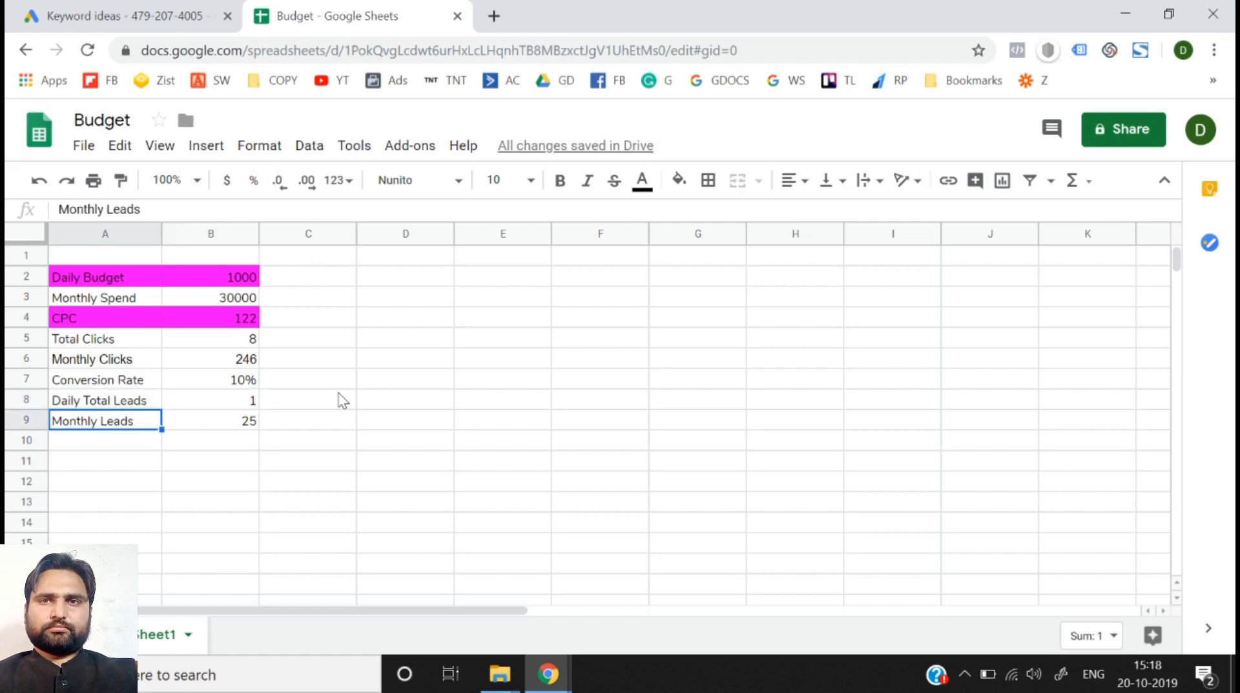
key(shift+Right)
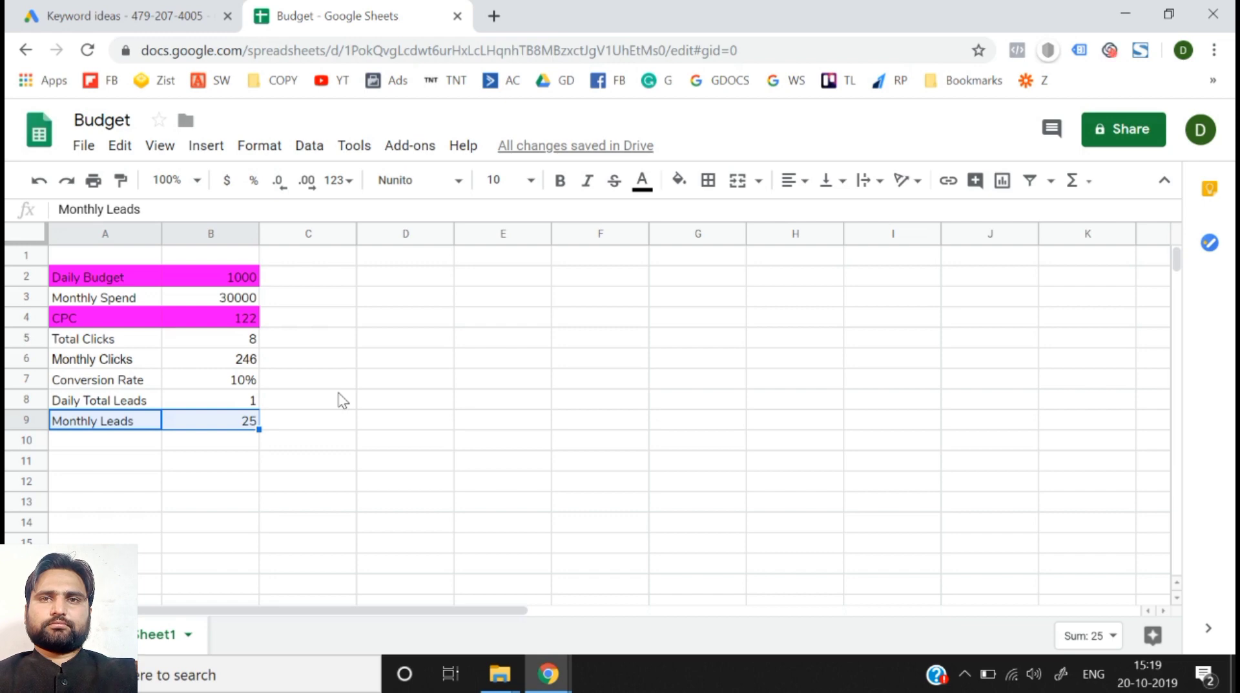
key(Down)
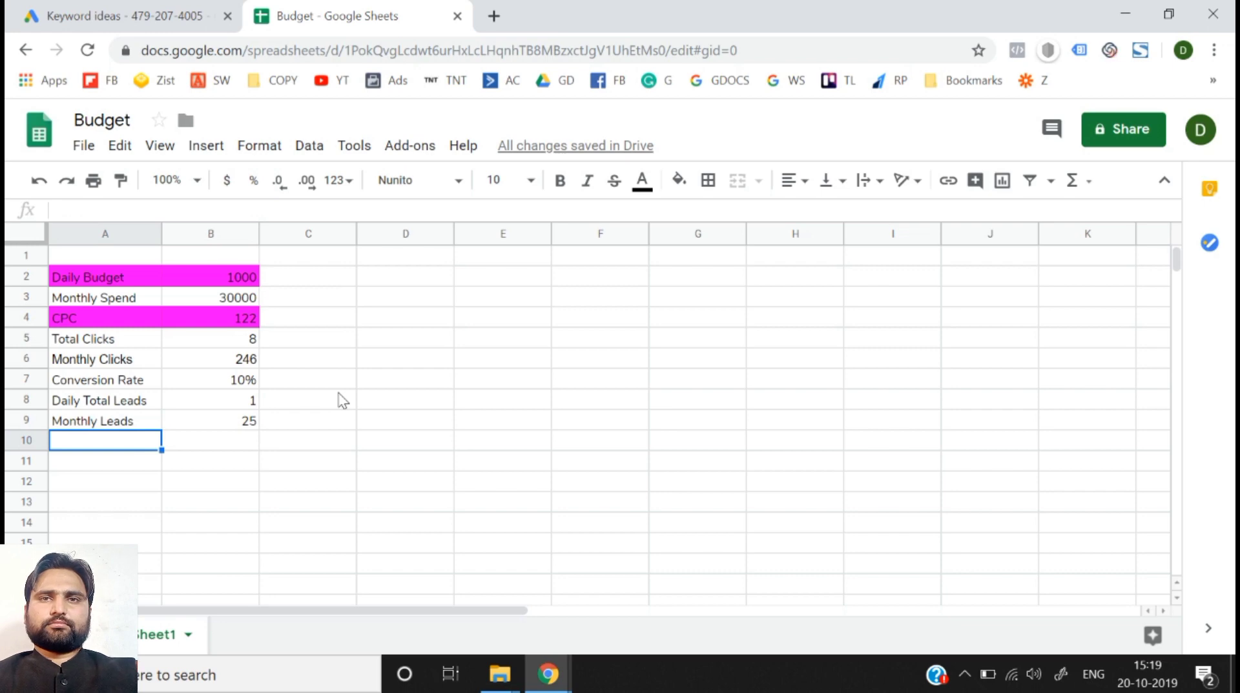
- Add a "Lead to Customer CR" row in row 10 with a value of 20%
text(Lead to Cus)
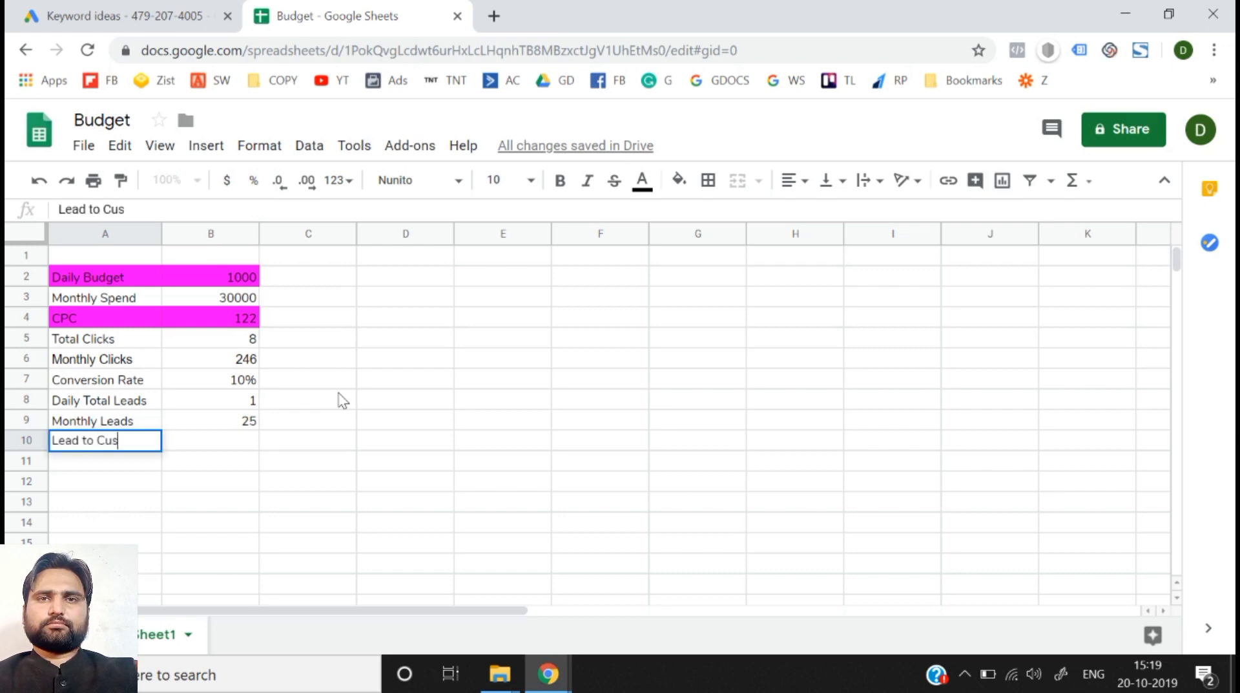
text(tomer CR)
key(Return)
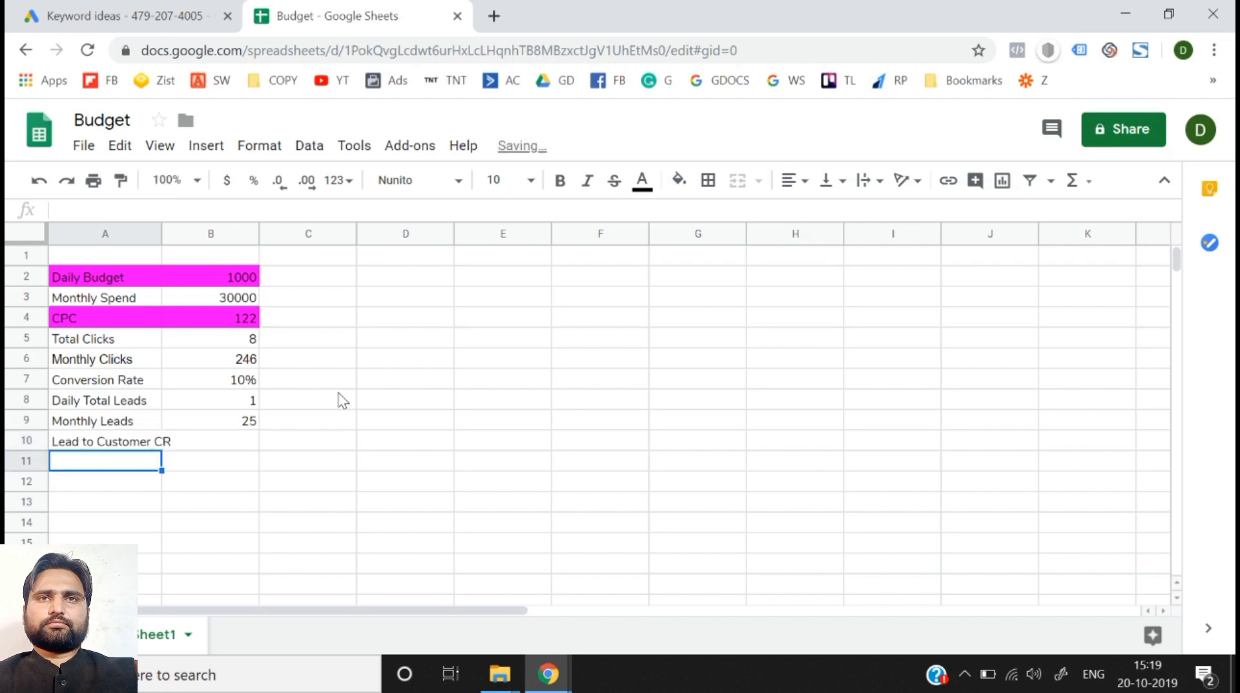
key(Up)
key(Right)
text(20%)
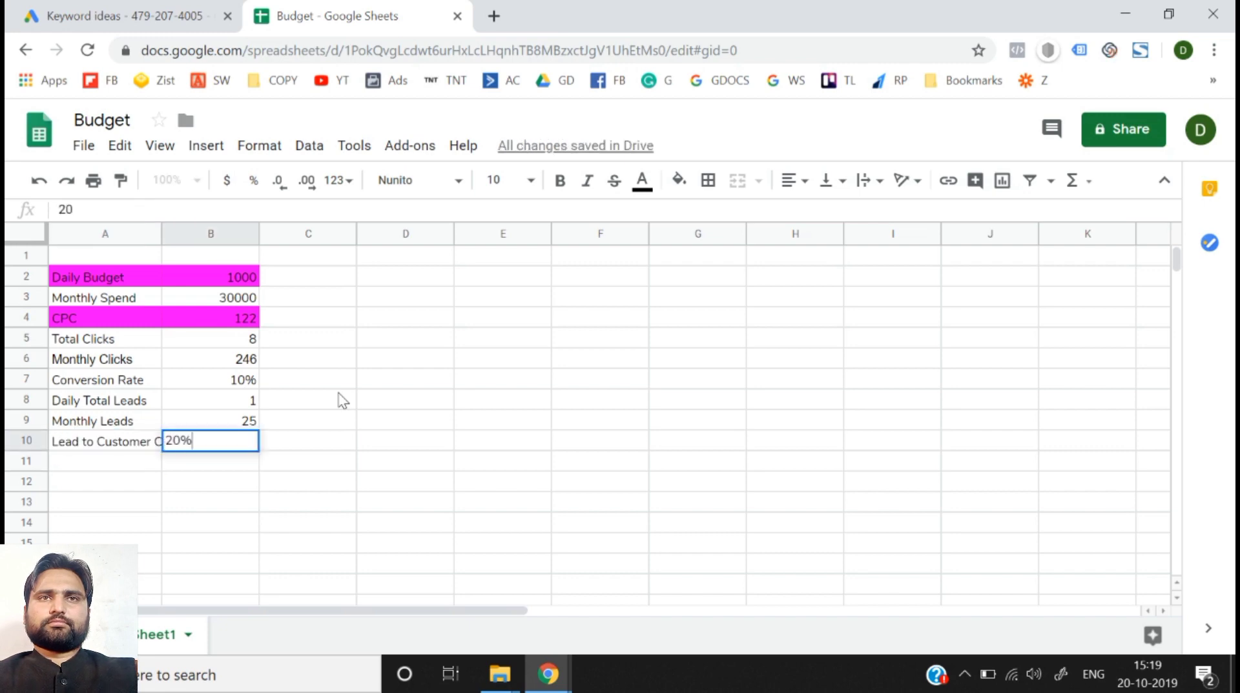
key(Return)
key(Left)
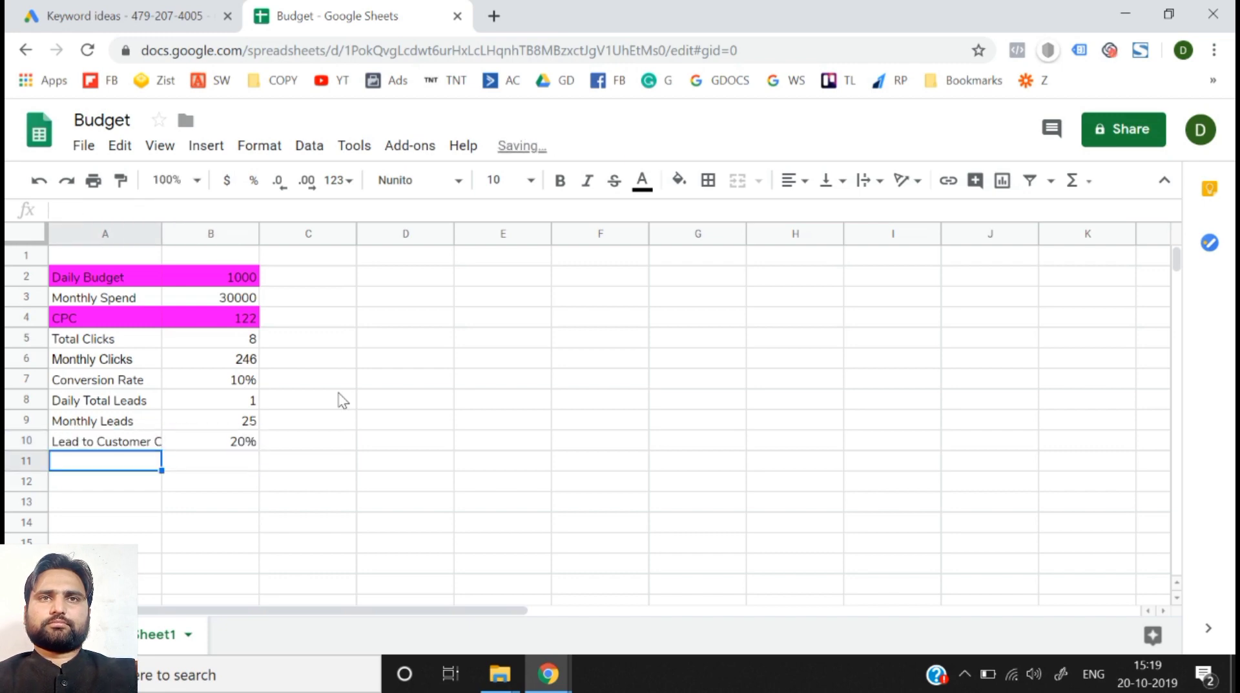
- Add a "Total Customers" row in row 11, calculated as Monthly Leads times Lead to Customer CR with =B9*B10
text(Total Cus)
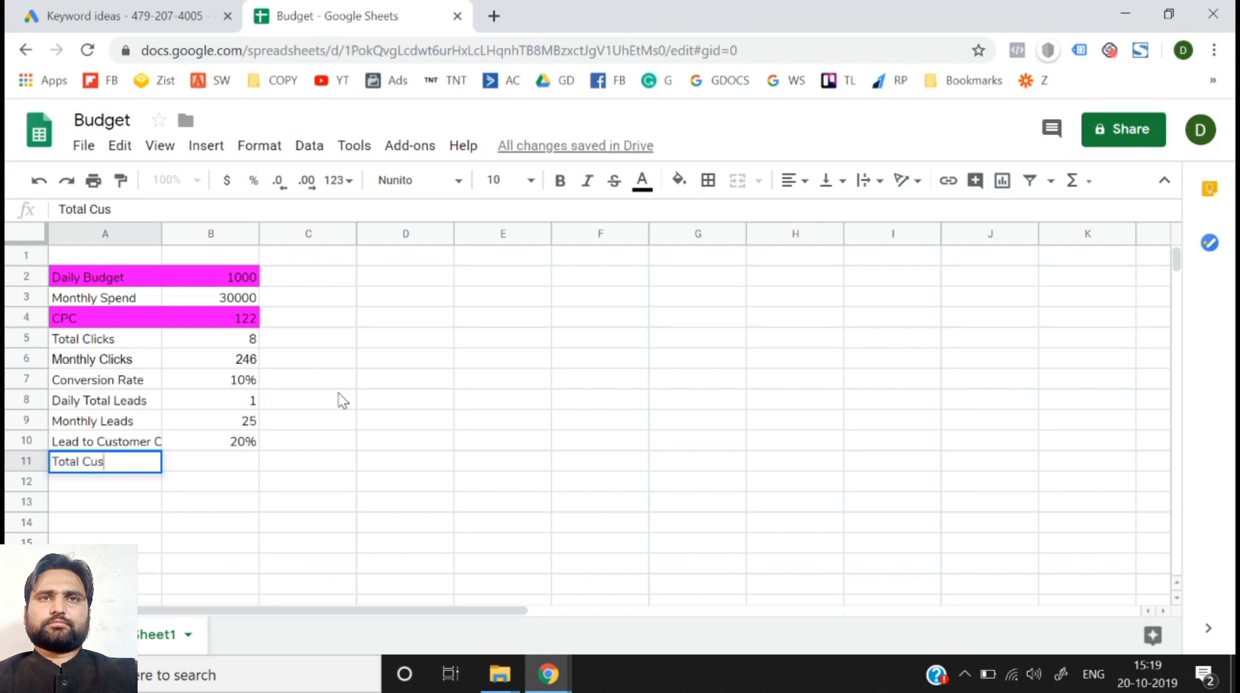
text(tomers)
key(Return)
key(Up)
key(Right)
text(=)
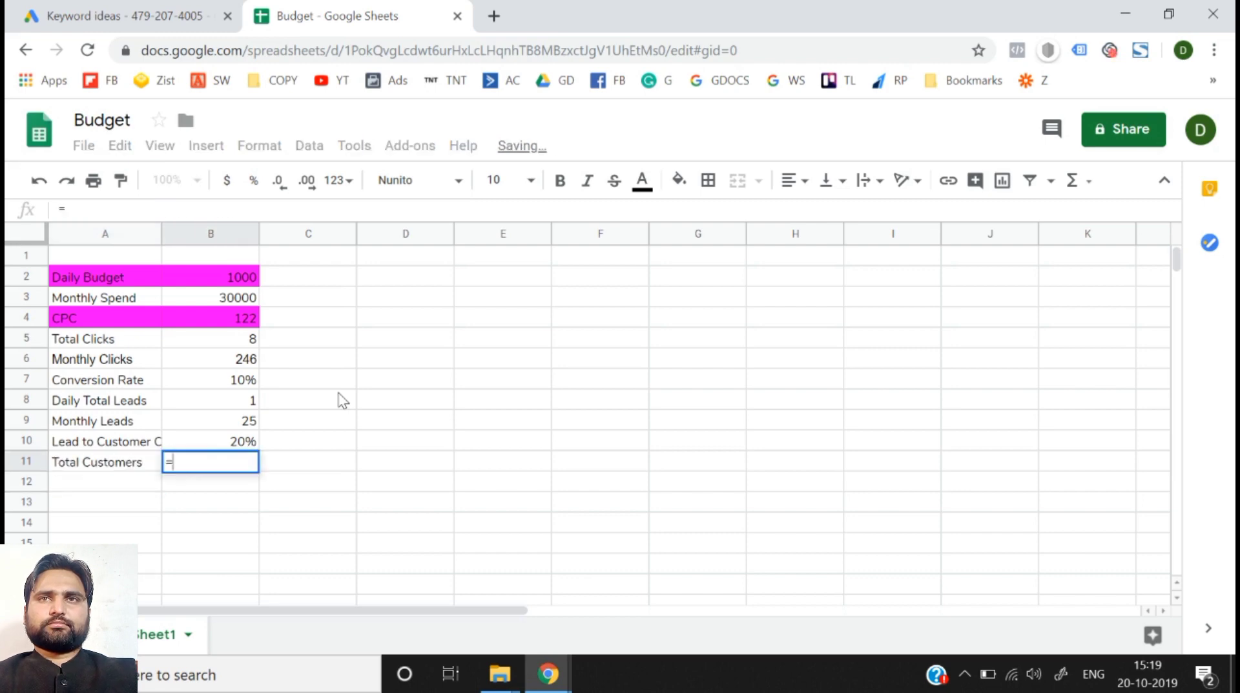
key(Up)
key(Up)
text(*)
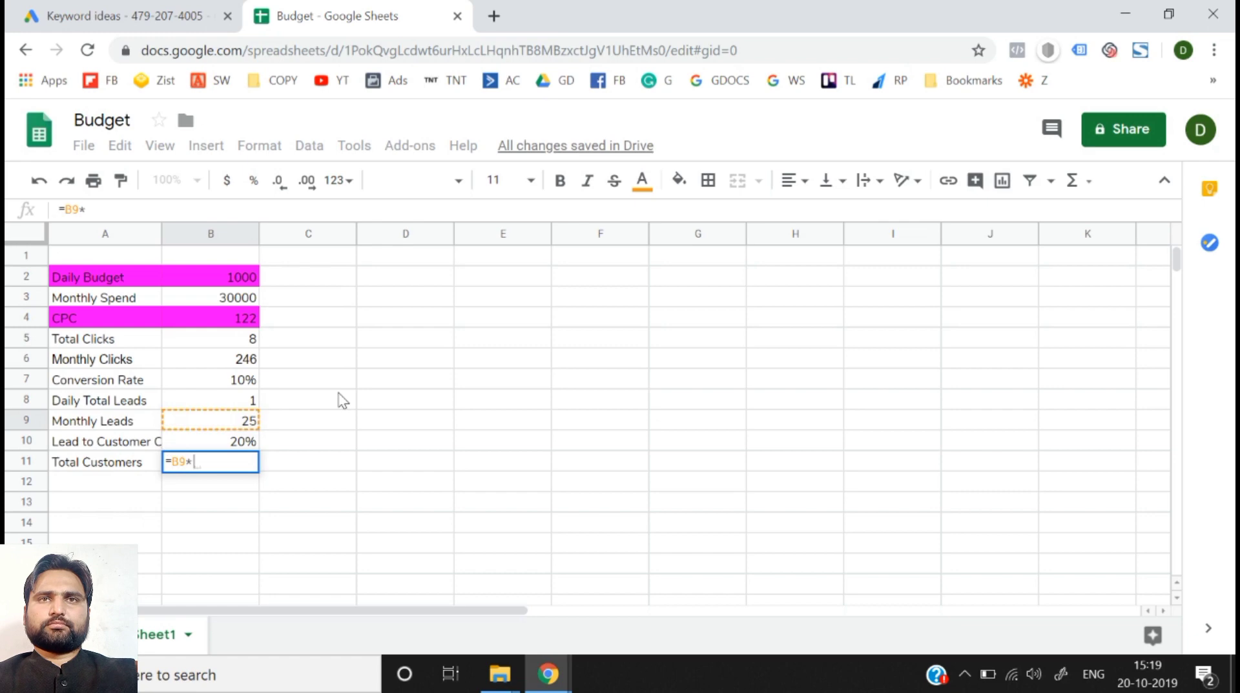
key(Up)
key(Return)
- Reduce the Total Customers value in B11 to zero decimal places
key(Up)
key(shift+Left)
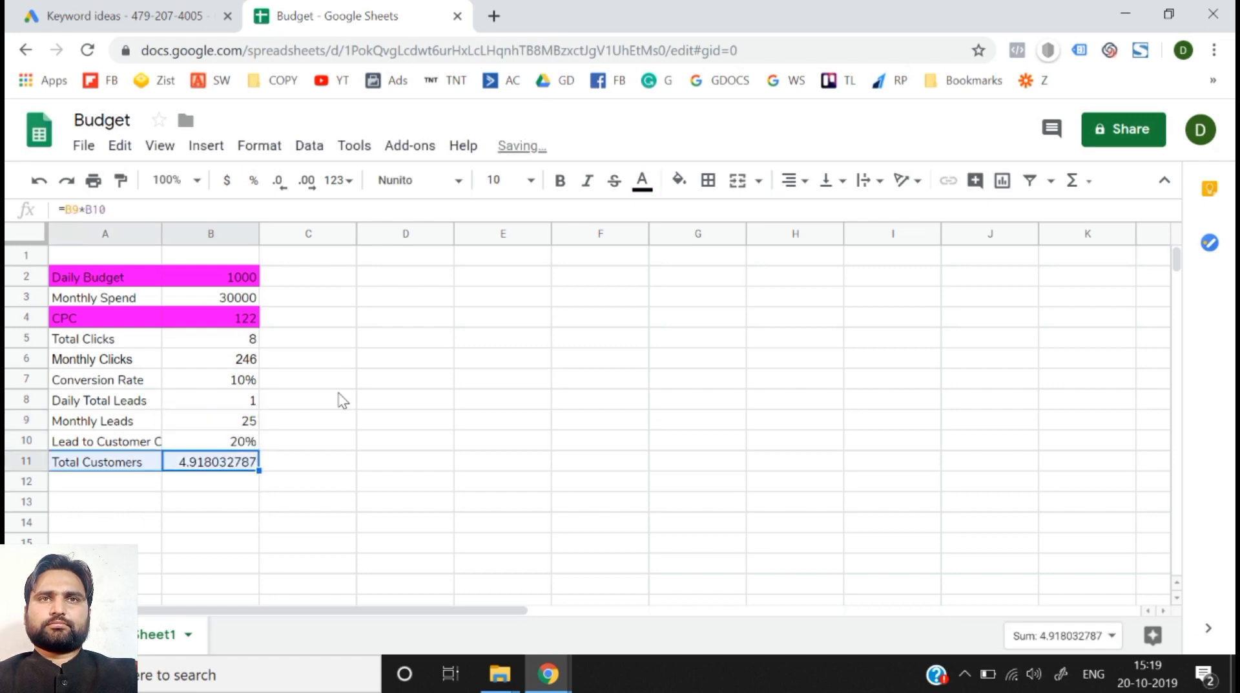
key(Right)
key(Left)
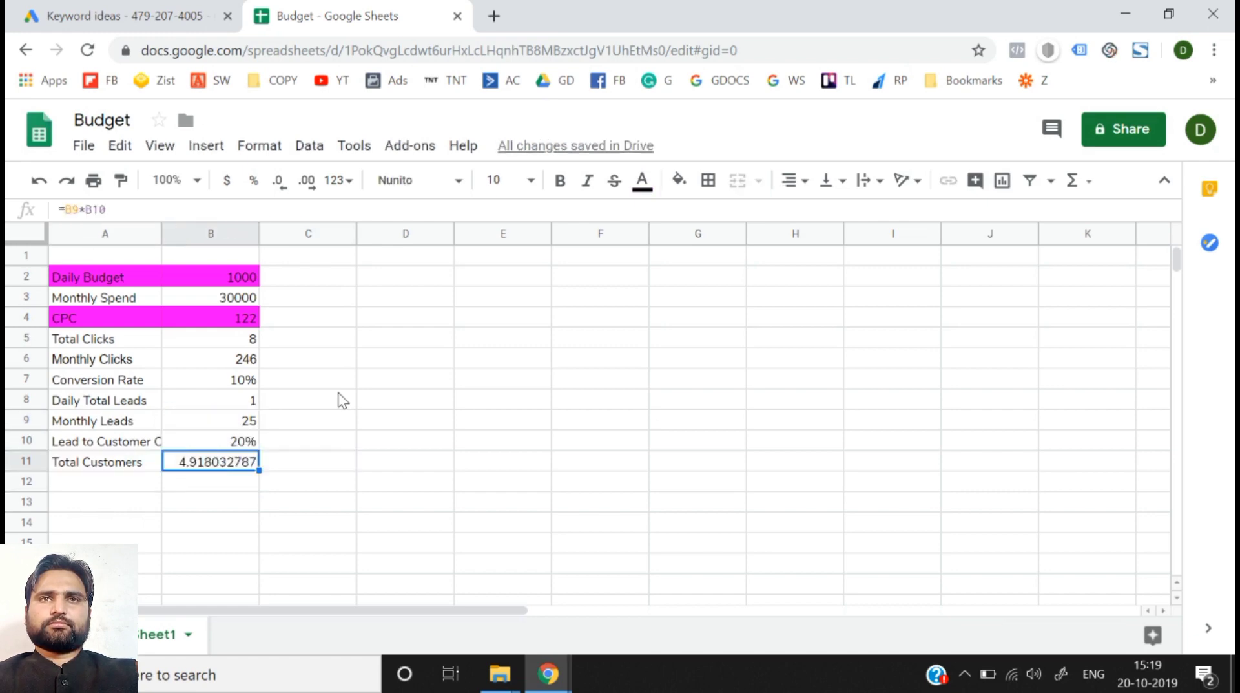
double_click(283, 182)
triple_click(283, 183)
double_click(282, 183)
click(283, 182)
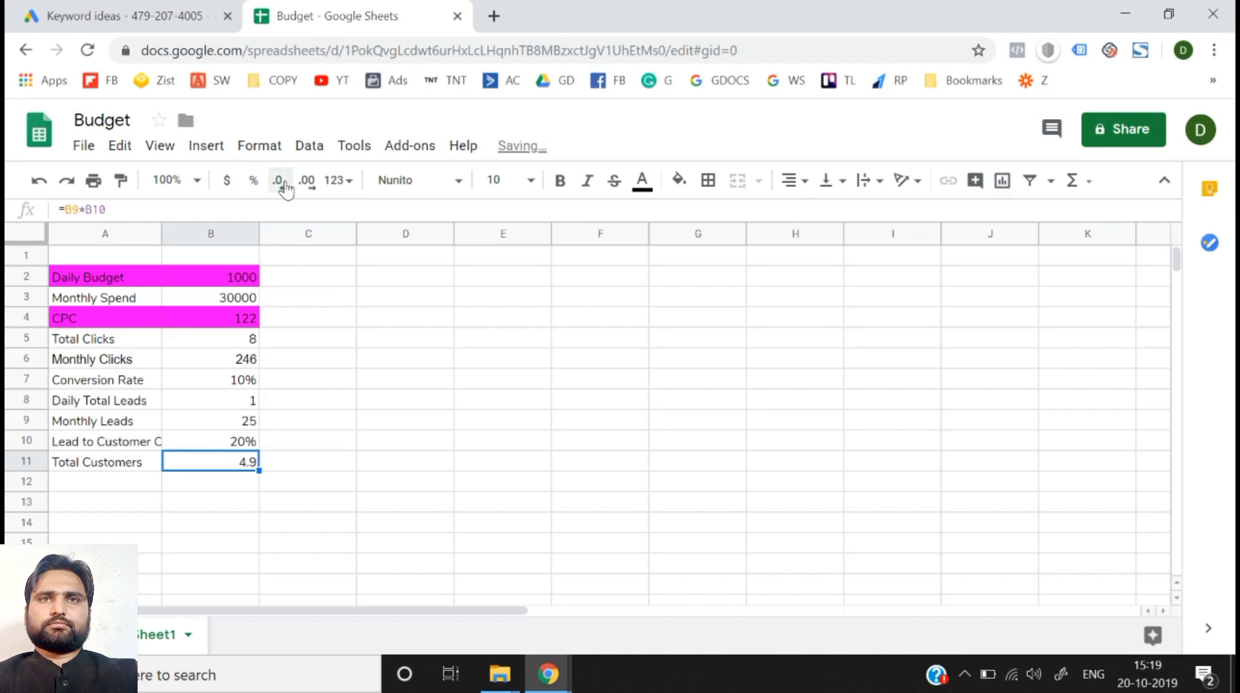
click(283, 183)
- Review the rows from Monthly Leads back up to CPC and Total Clicks
click(306, 429)
key(Left)
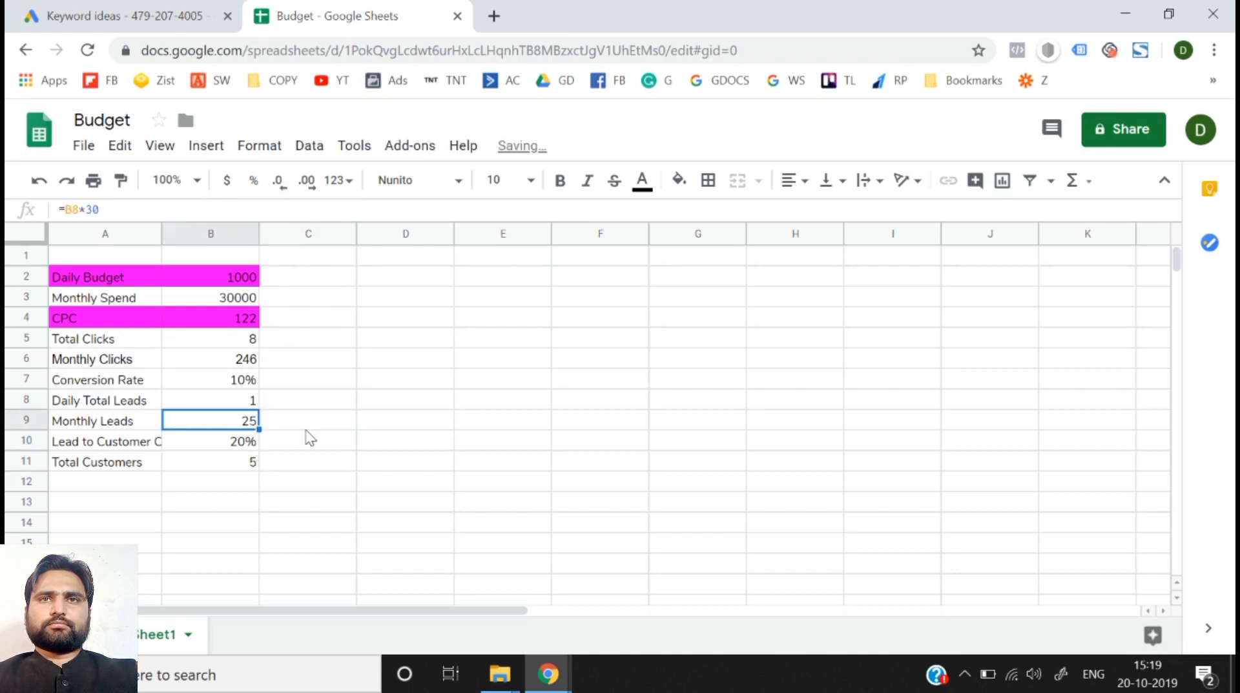
key(Up)
key(Left)
key(Up)
key(Up)
key(Up)
key(Up)
key(Up)
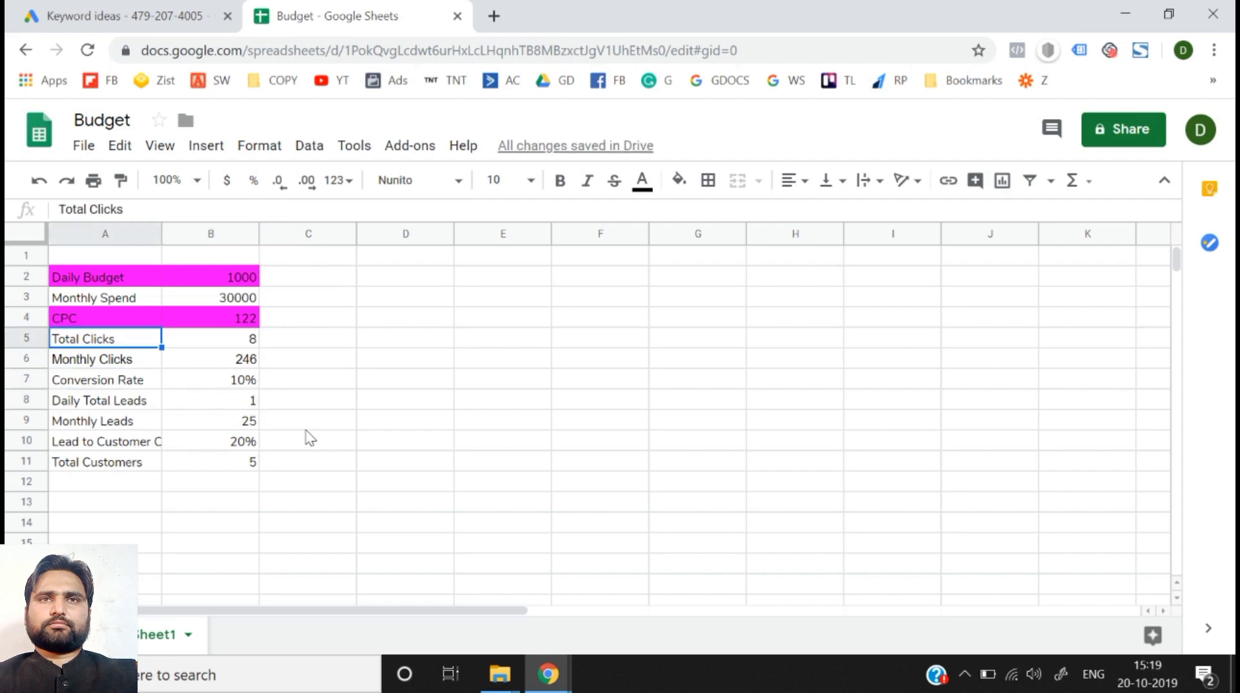
key(Down)
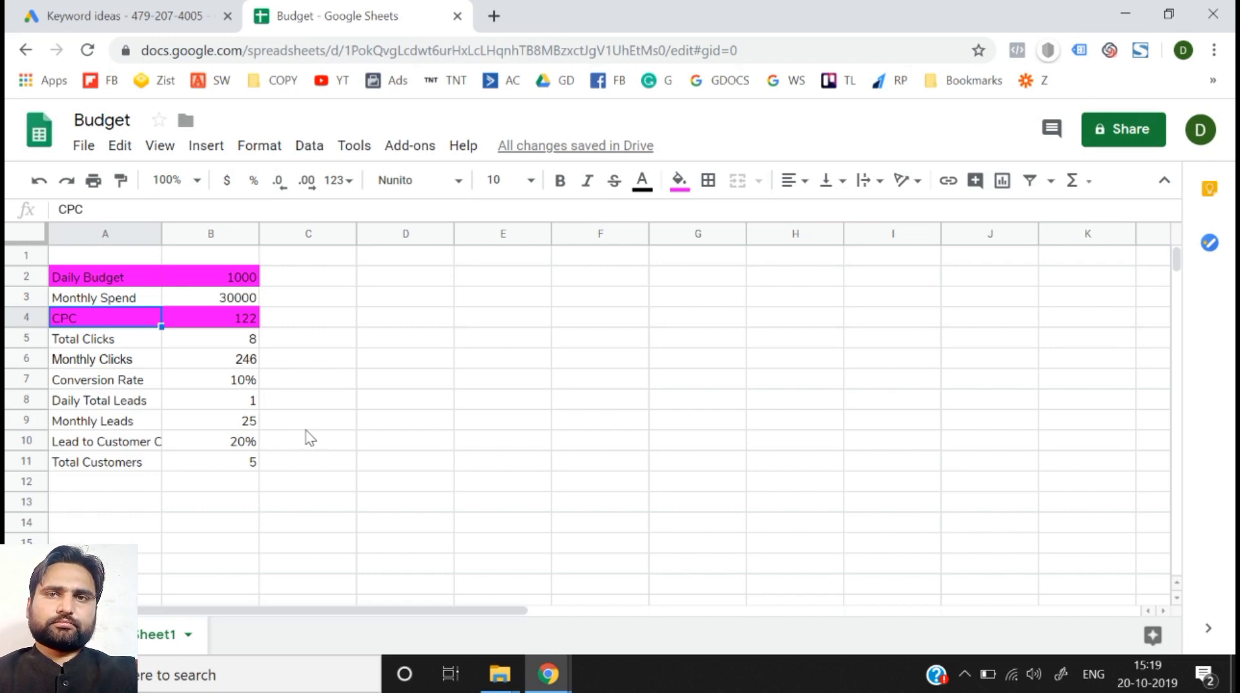
key(Down)
key(Right)
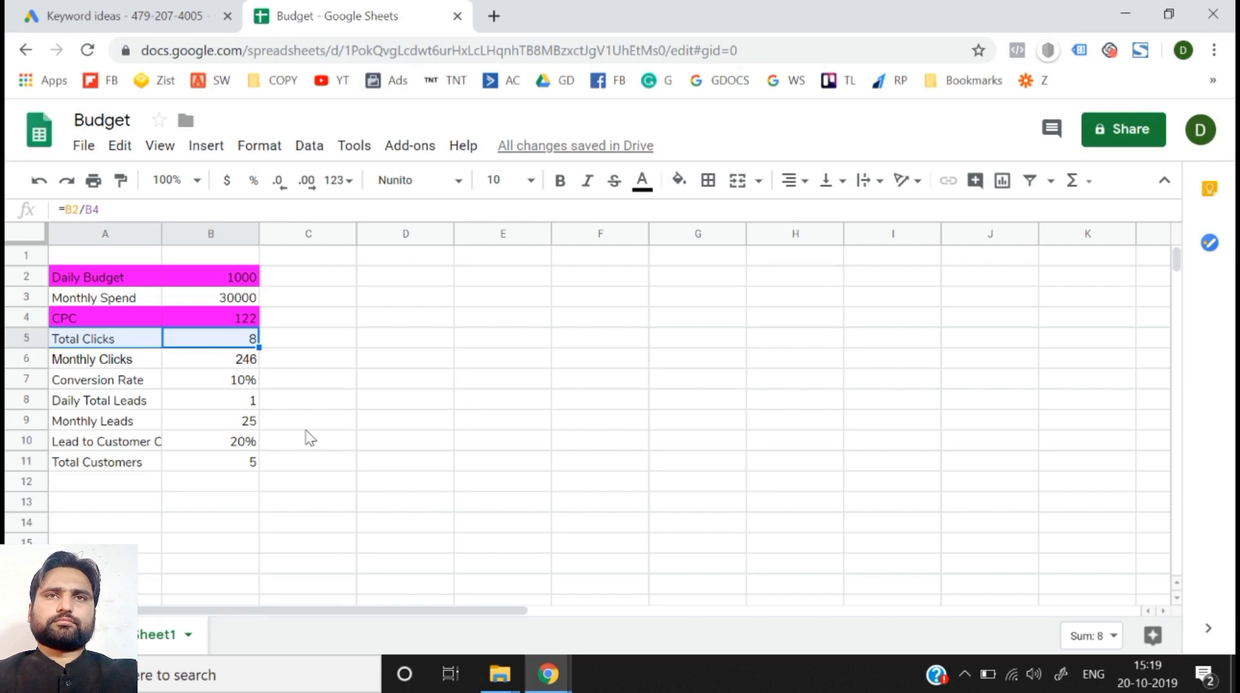
- Try a Daily Budget of 3000 in B2 and check the recalculated Total Clicks
key(Up)
key(Up)
key(Up)
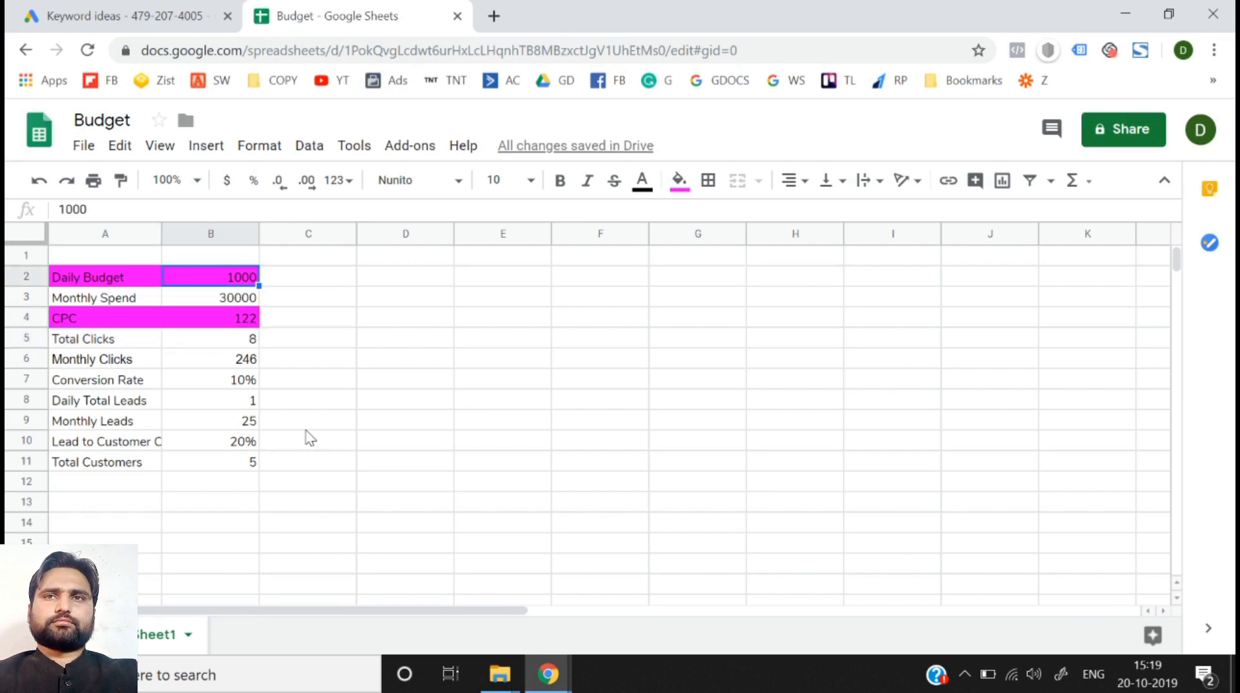
text(3000)
key(Down)
key(Down)
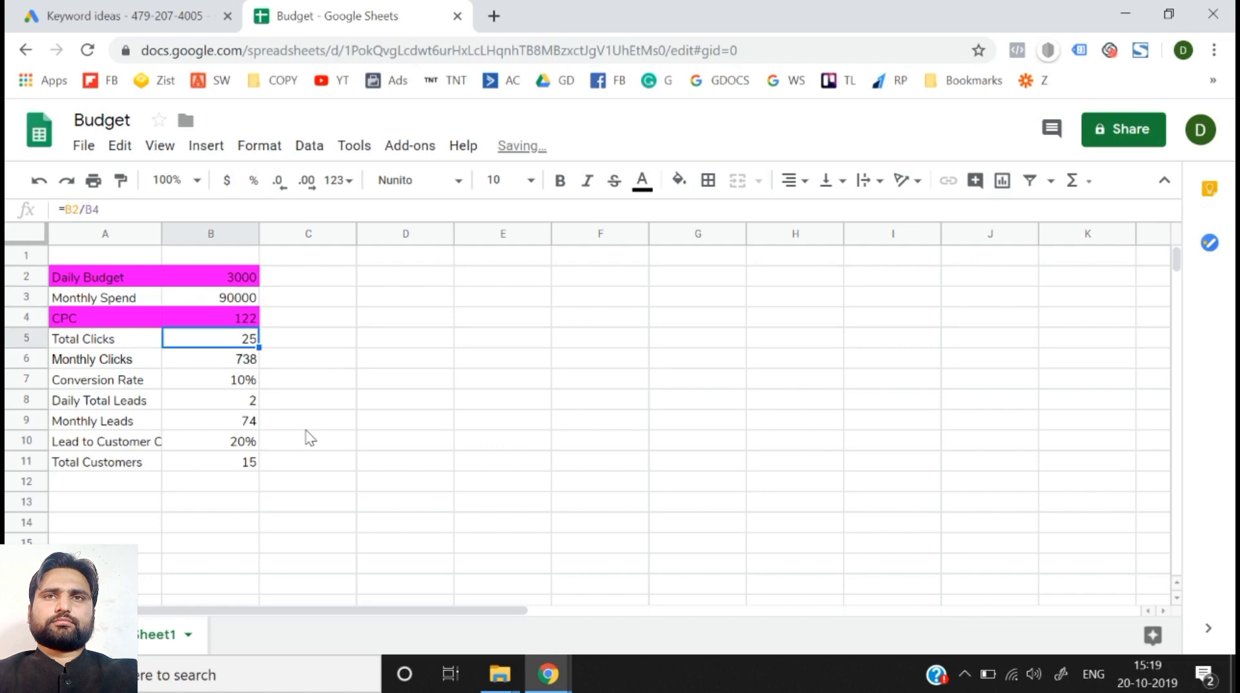
- Try a Daily Budget of 12000 in B2 and check the recalculated clicks
key(Up)
key(Up)
key(Up)
text(12)
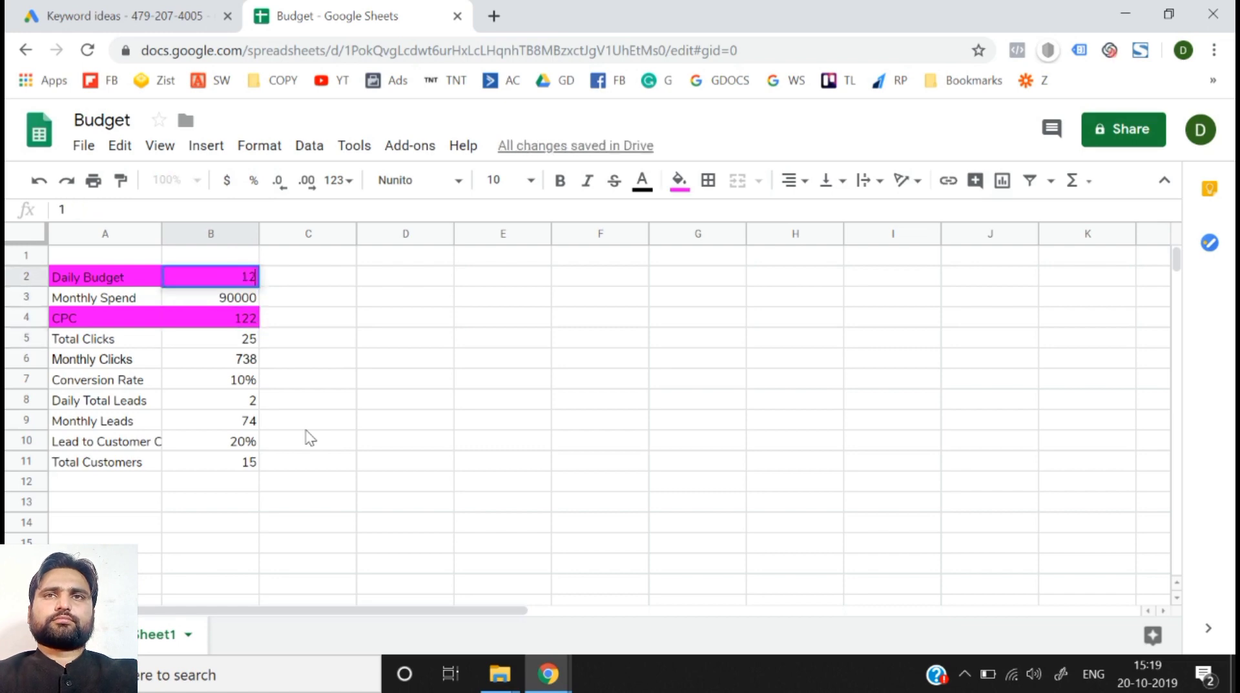
text(0000)
key(Return)
key(Down)
key(Down)
key(Up)
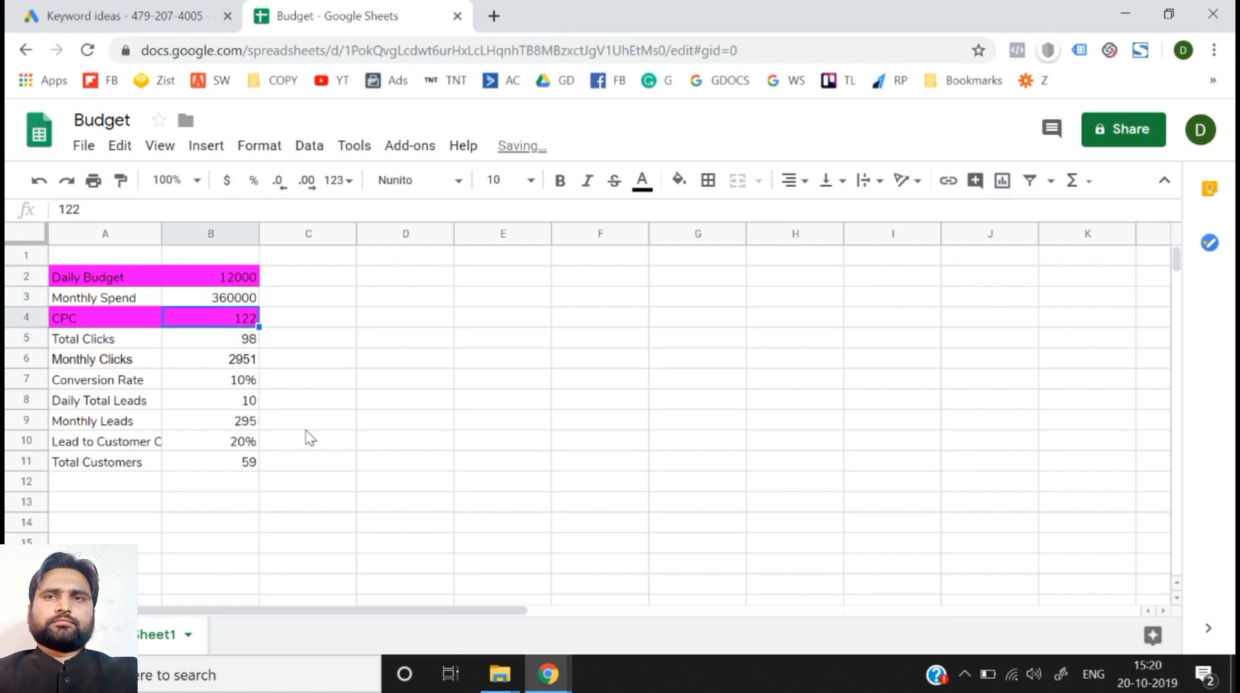
- Set the Daily Budget in B2 to 12500
key(Up)
key(Up)
text(12500)
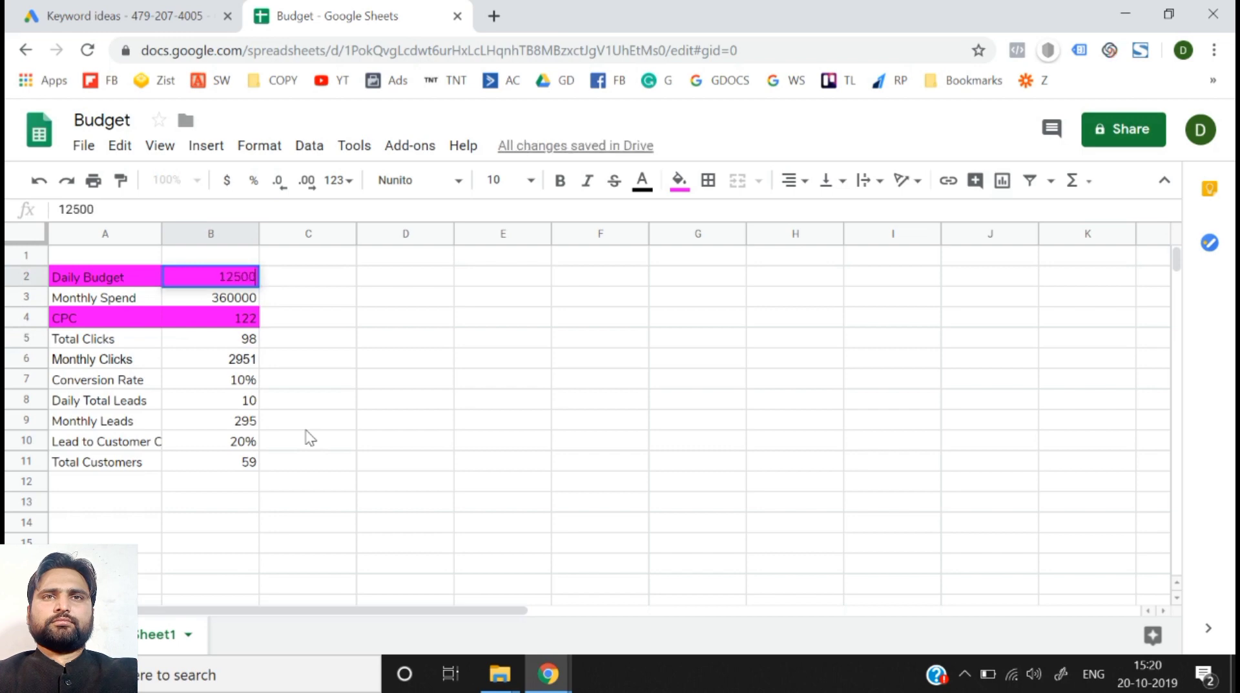
key(Return)
key(Up)
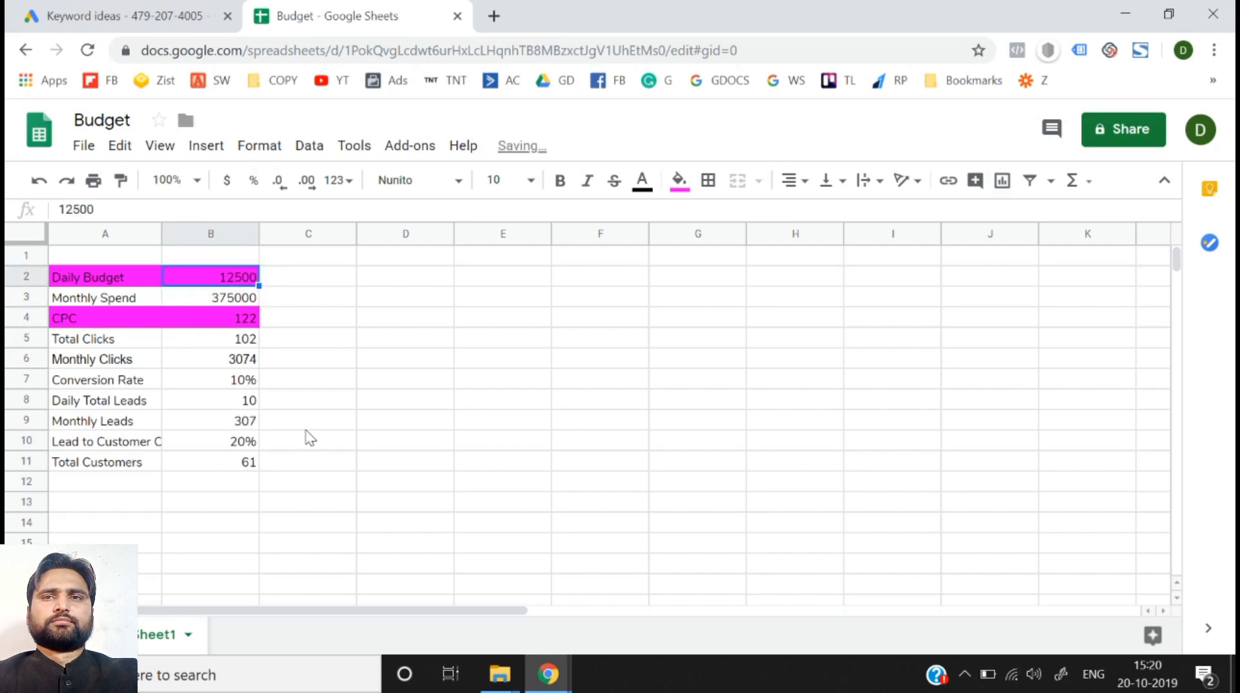
- Examine the Total Clicks, Monthly Clicks and Conversion Rate rows calculated for the new Daily Budget
key(Down)
key(Down)
key(Down)
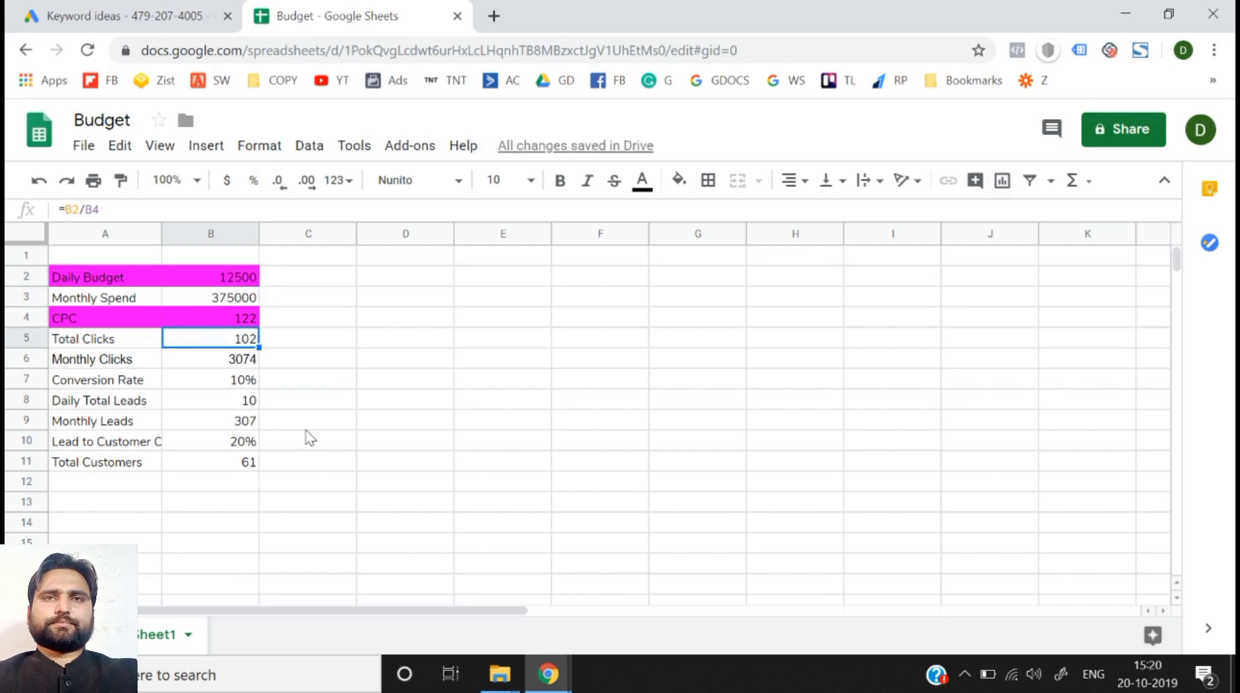
key(shift+Left)
key(Right)
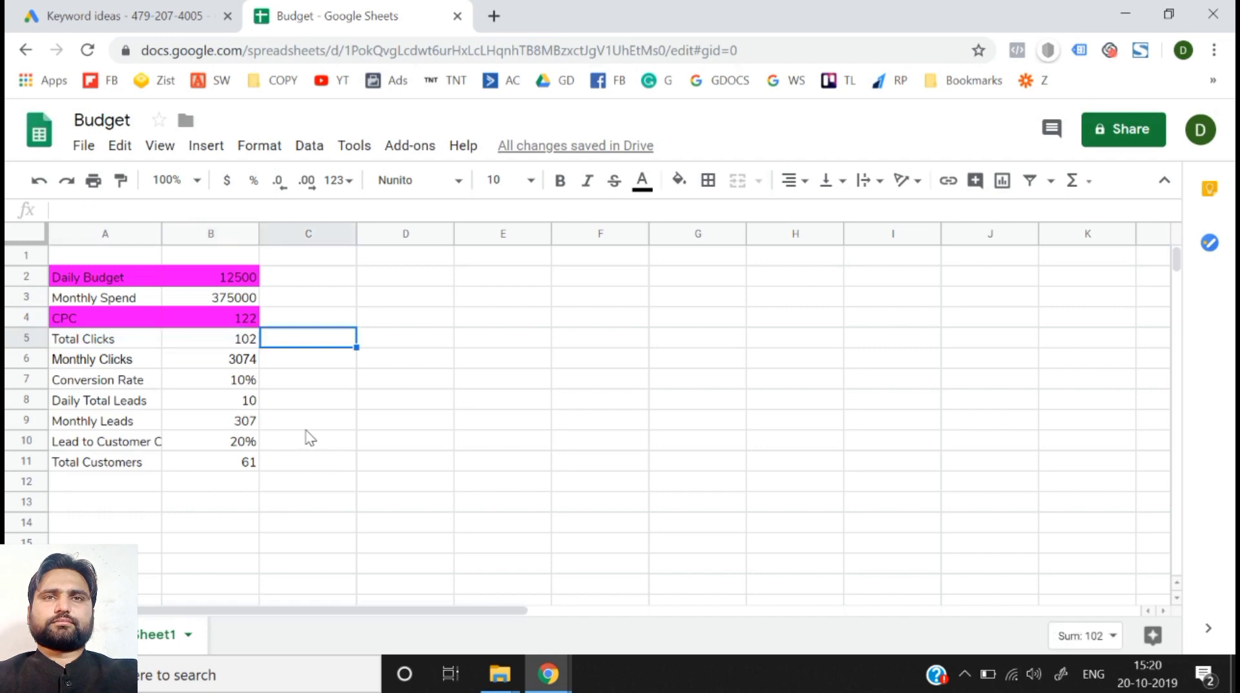
key(Left)
key(shift+Left)
key(shift+Right)
key(shift+Left)
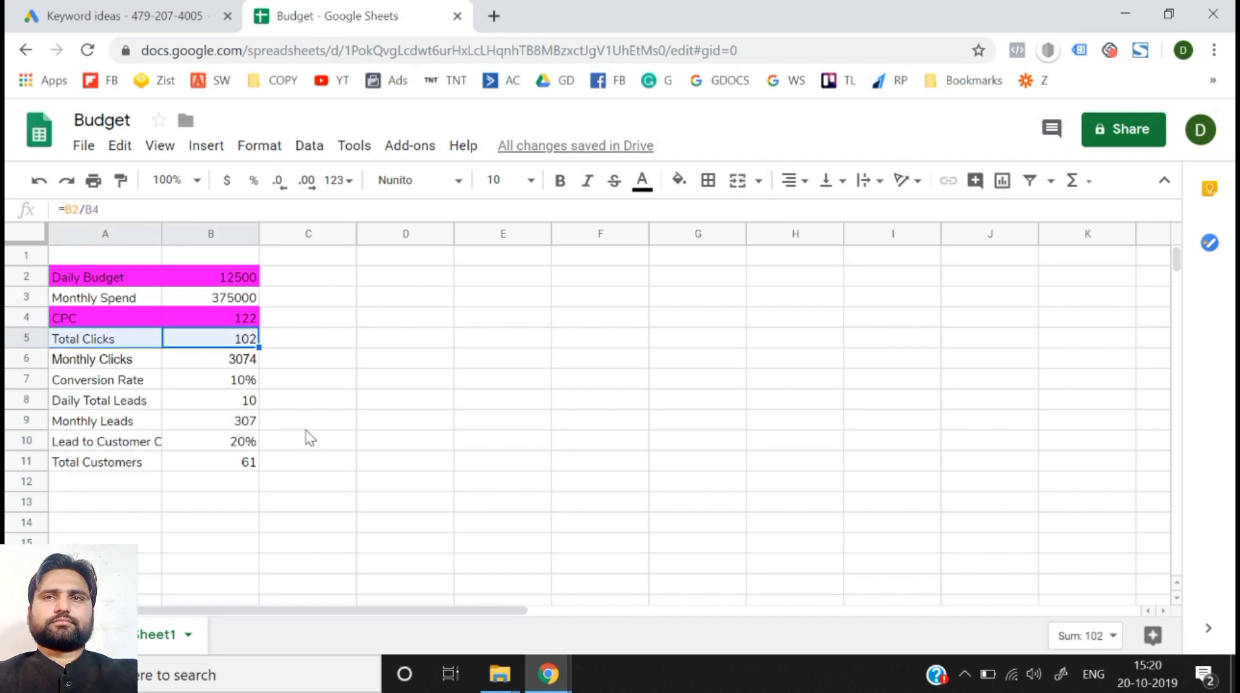
key(shift+Right)
key(shift+Left)
key(Down)
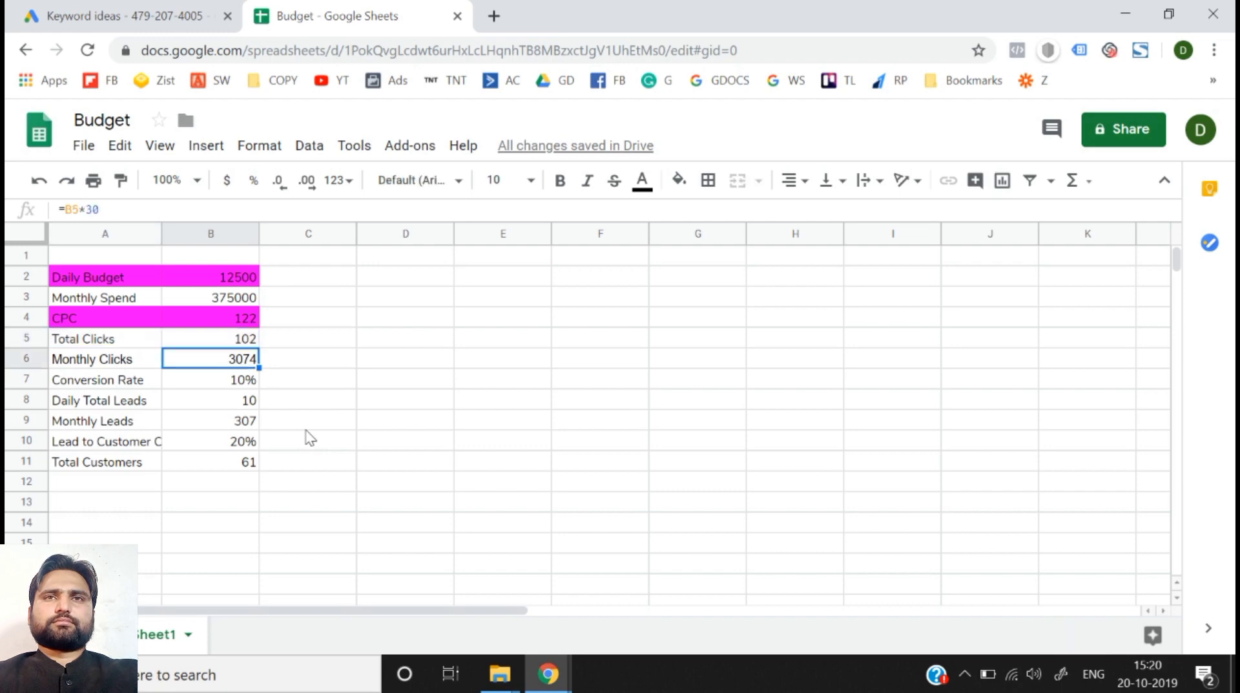
key(Down)
key(shift+Left)
key(Right)
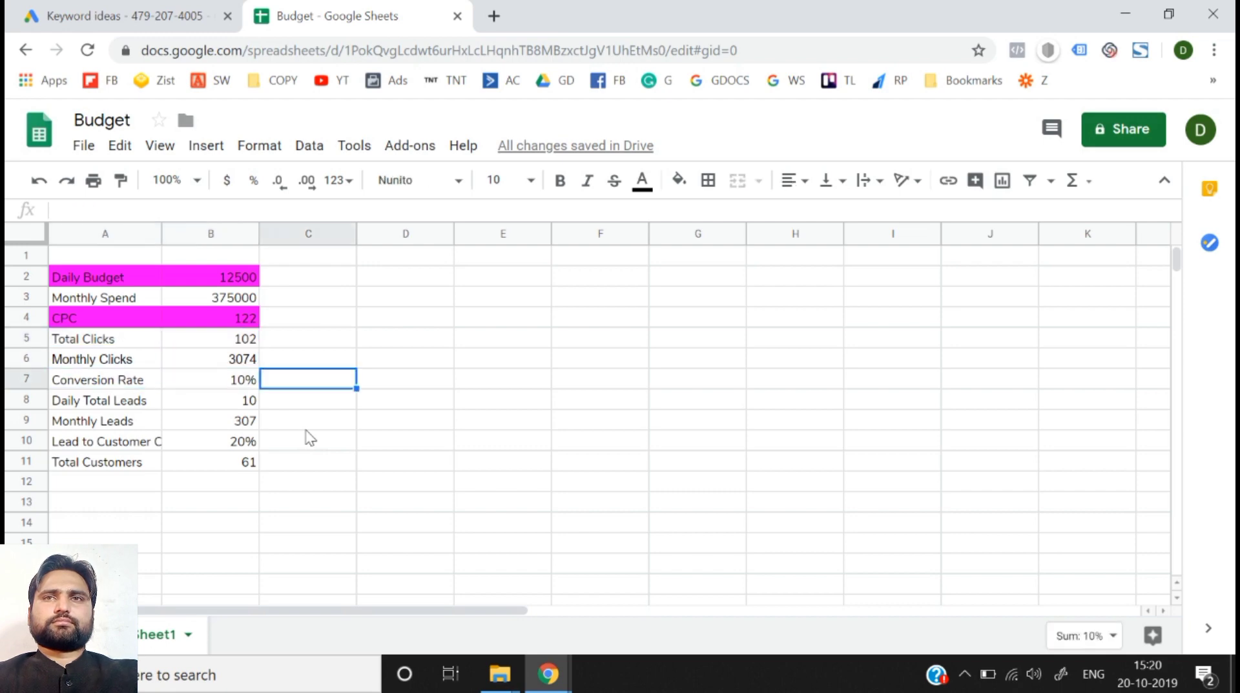
- Return to the Daily Budget and walk through each row down to Total Customers
key(Left)
key(Up)
key(Up)
key(Up)
key(Up)
key(Up)
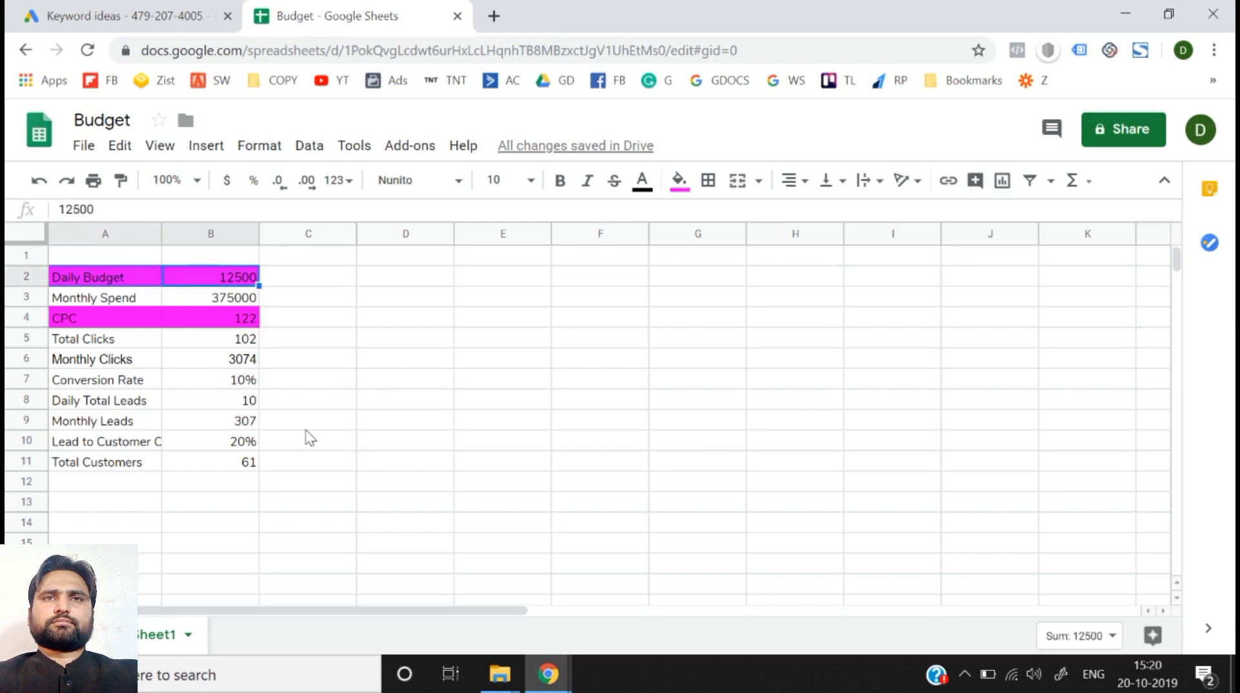
key(Down)
key(Down)
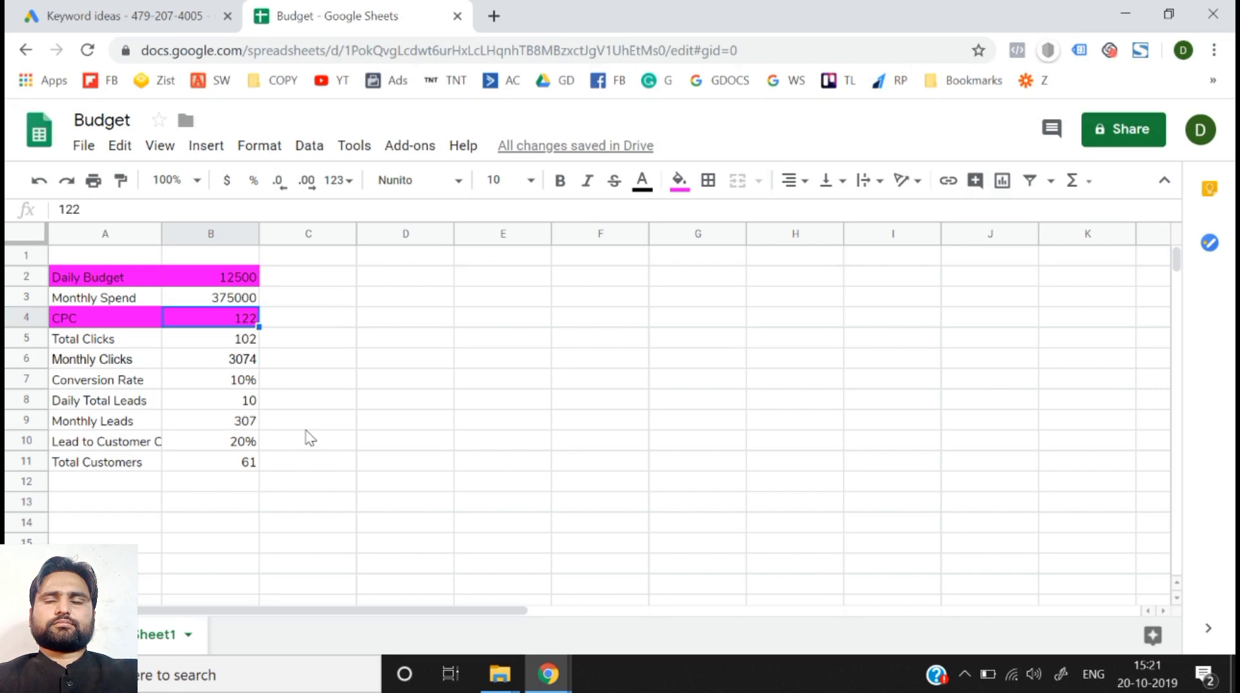
key(Down)
key(Down)
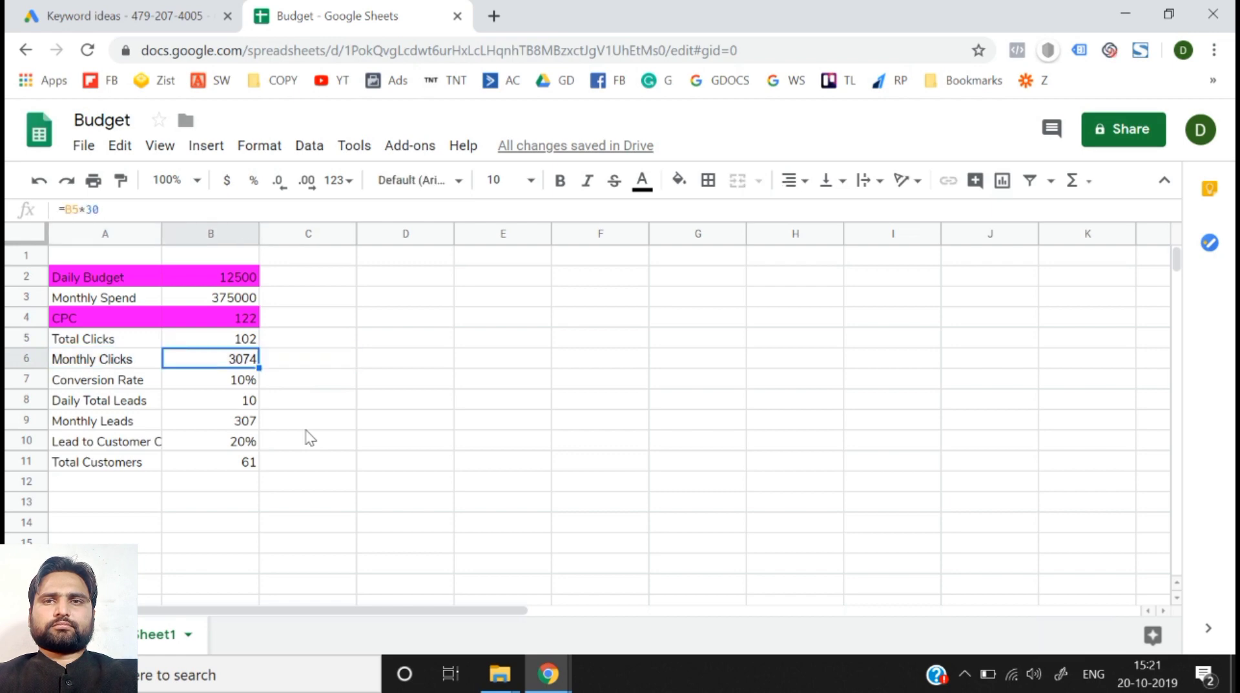
key(Down)
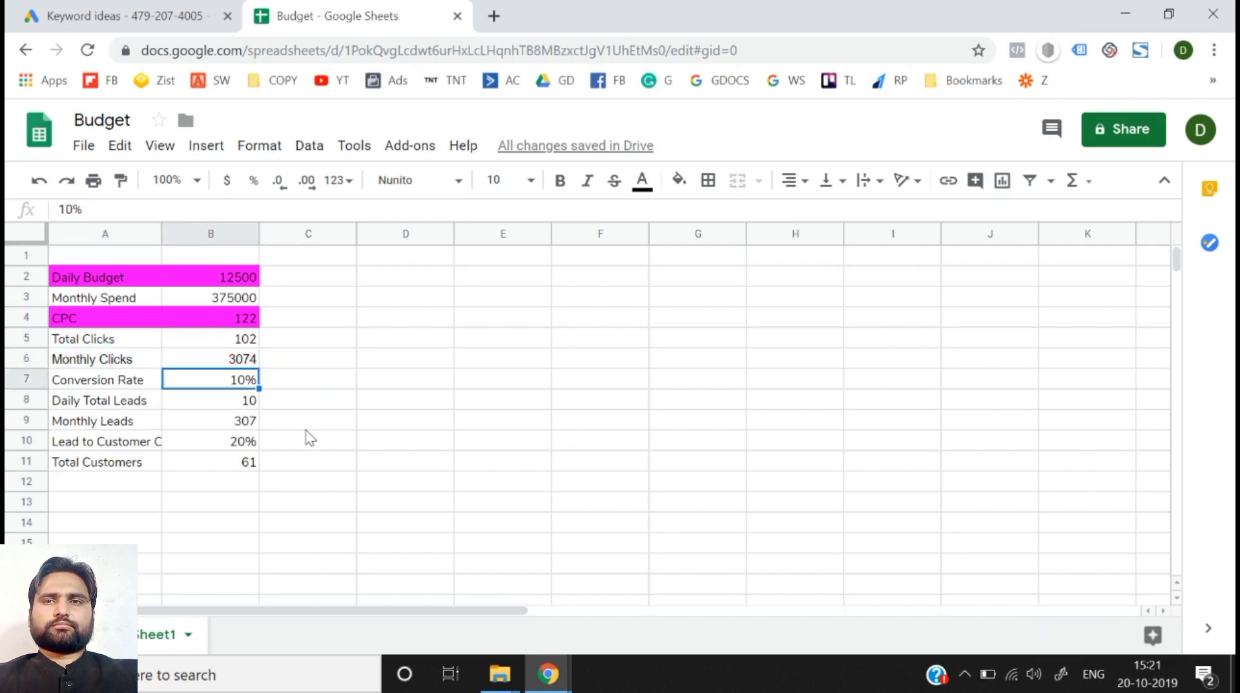
key(shift+Left)
key(Down)
key(Down)
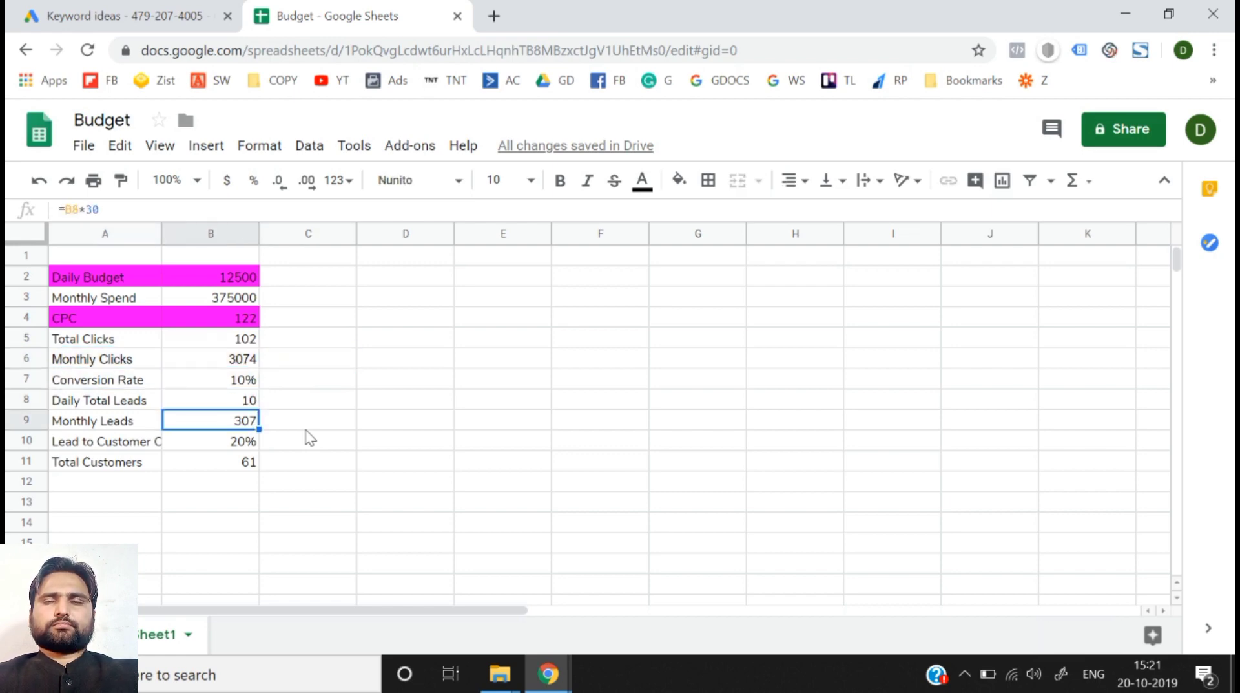
key(Down)
key(Down)
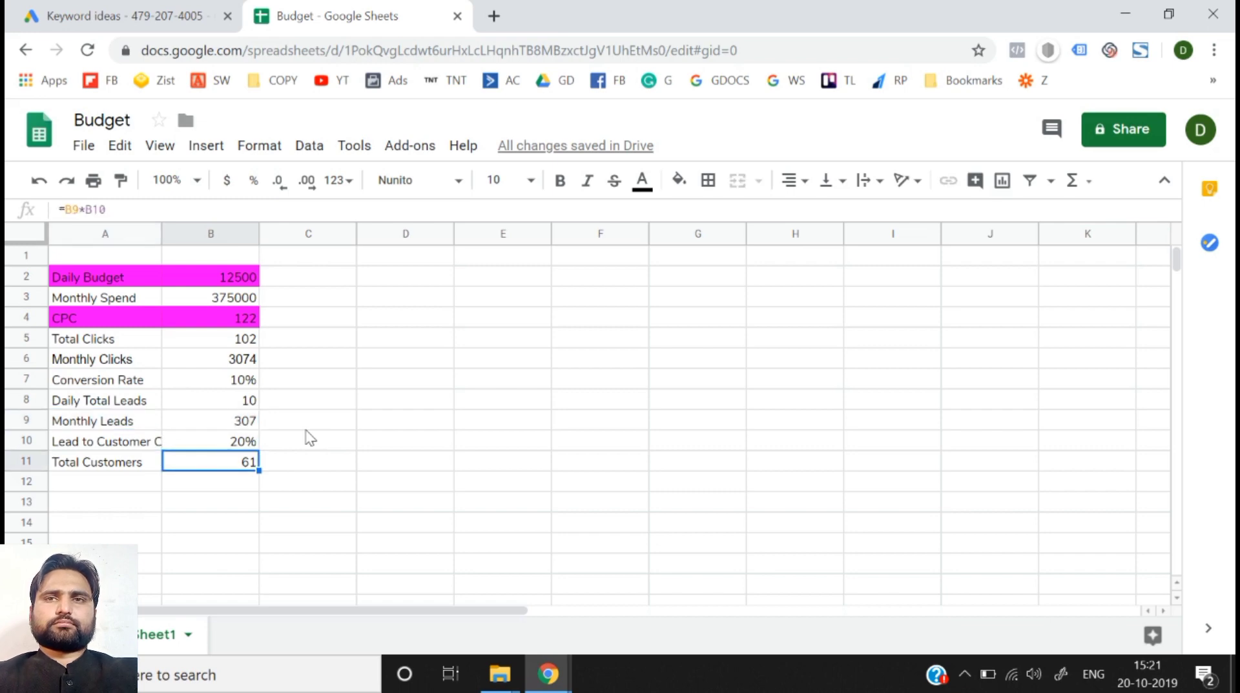
key(shift+Left)
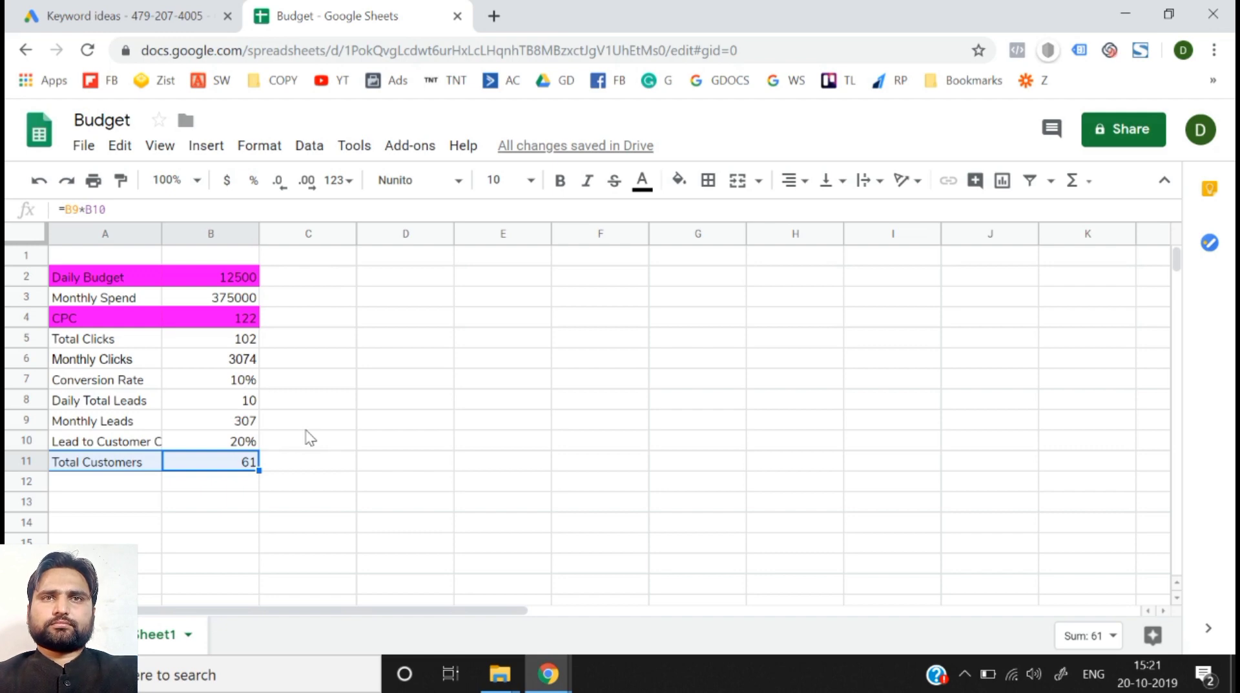
- Go back up to the Daily Budget and re-examine it together with the CPC and Total Clicks values
key(Up)
key(Up)
key(Up)
key(Up)
key(Up)
key(Up)
key(Up)
key(Up)
key(Up)
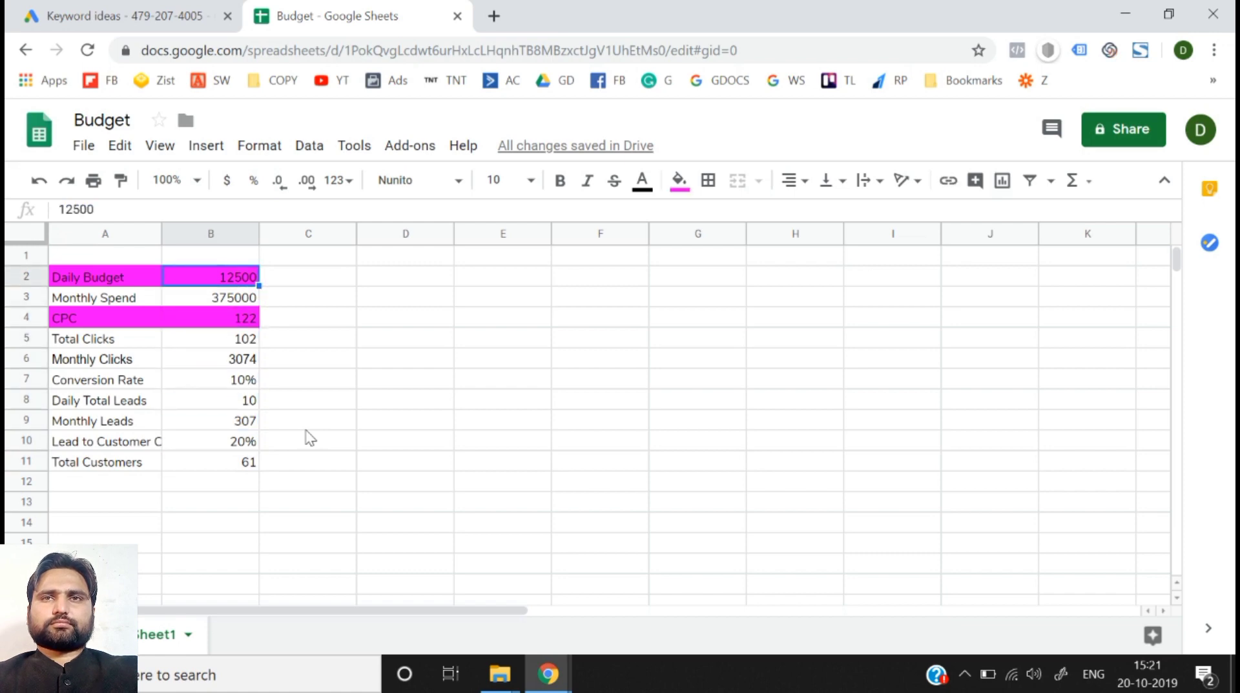
key(Down)
key(Down)
key(Down)
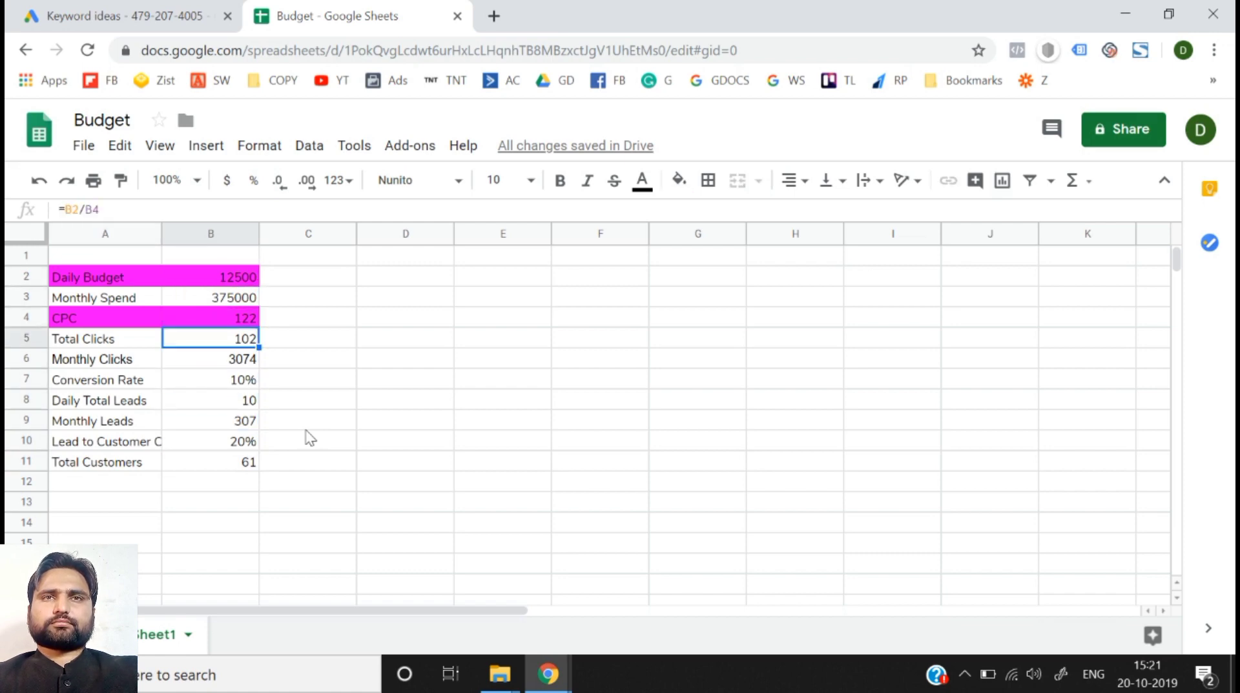
key(Up)
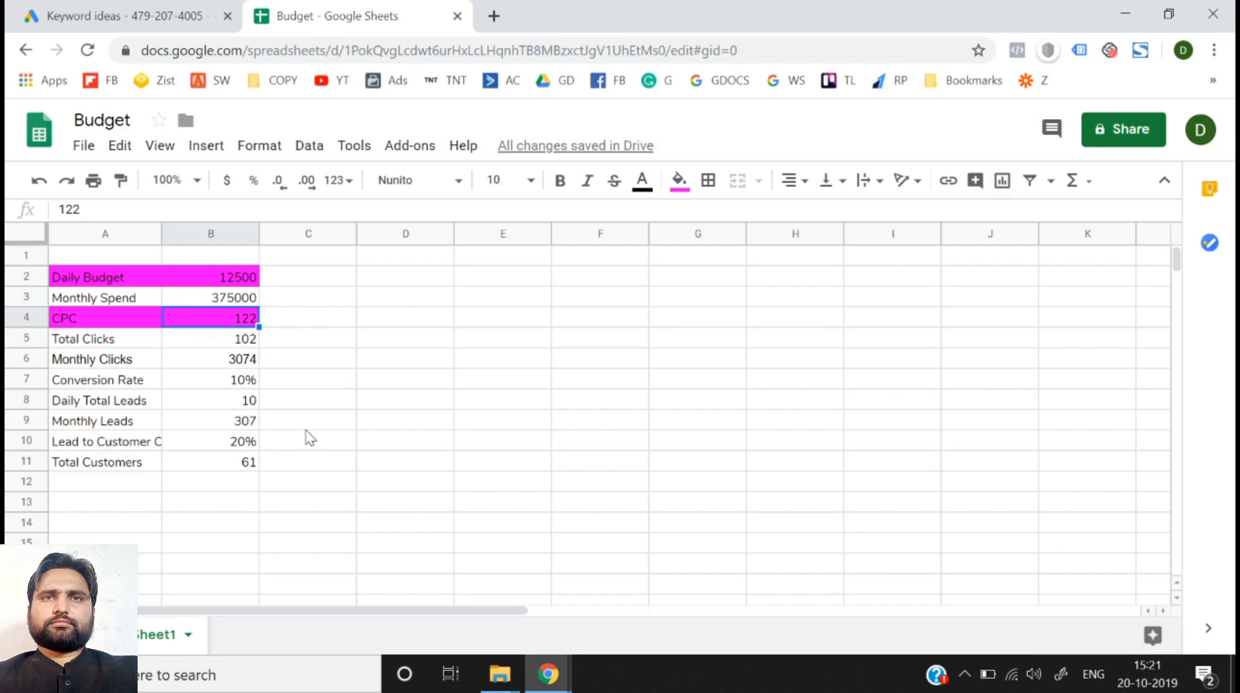
- Examine the Total Clicks, Monthly Clicks and Conversion Rate values in column B, and return to the Daily Budget
key(Down)
key(Down)
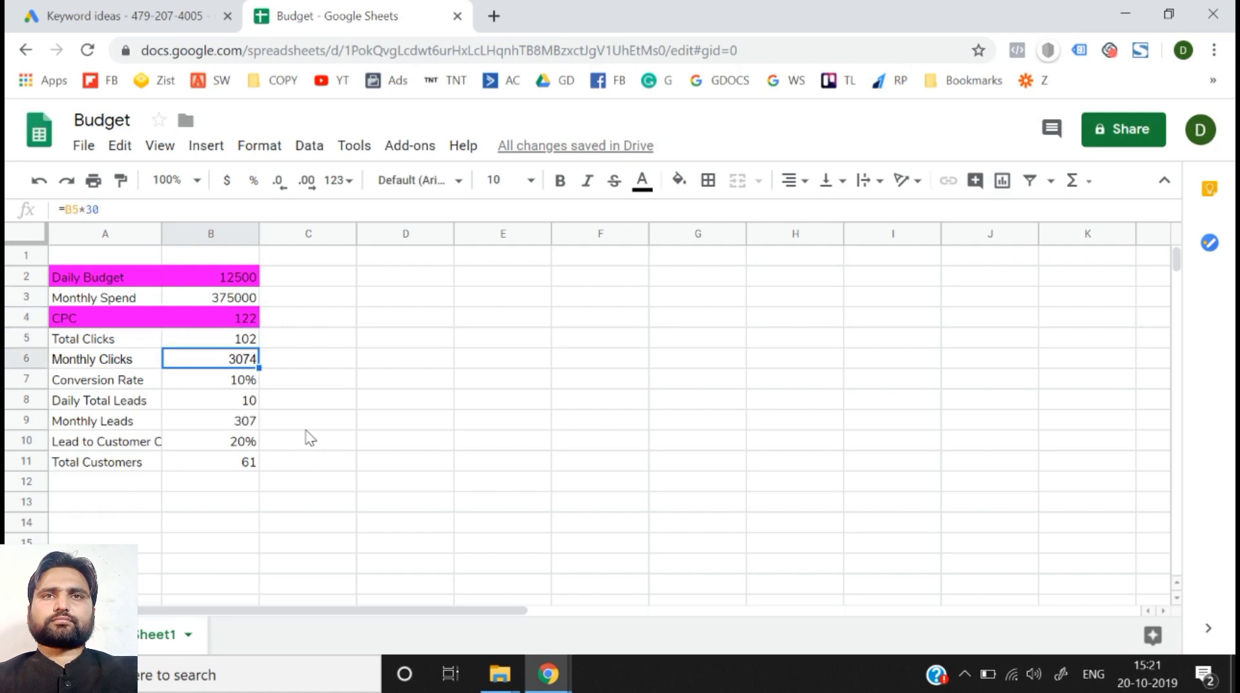
key(Down)
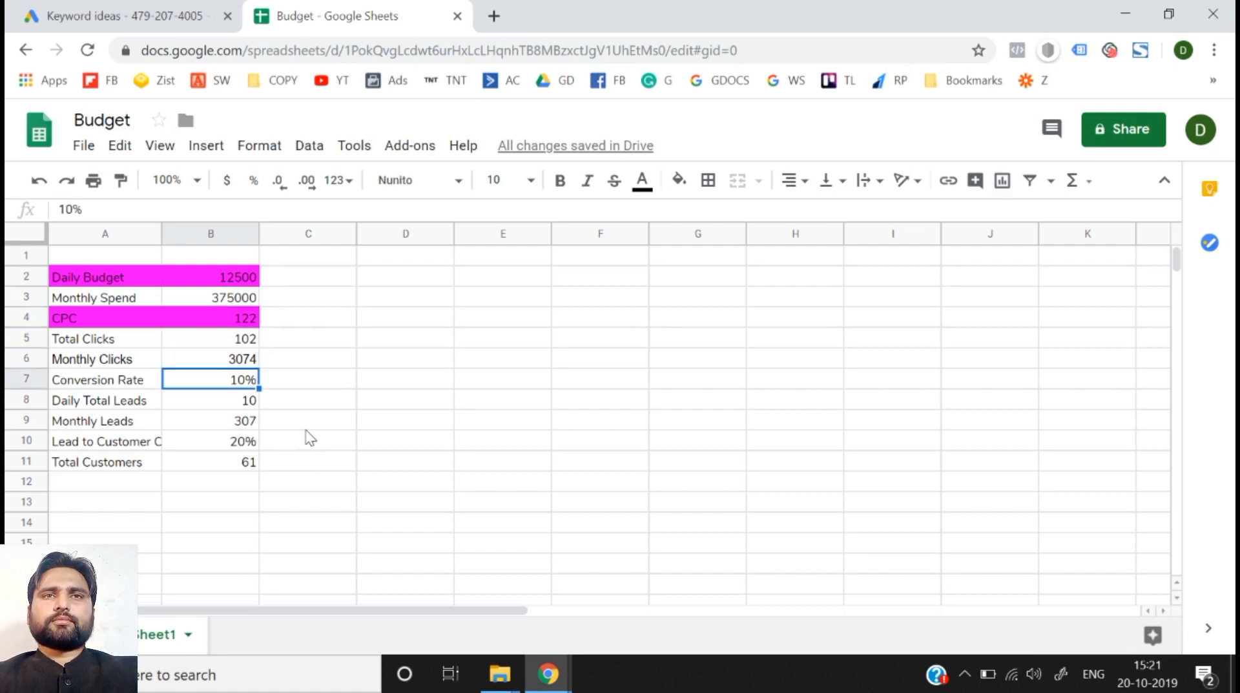
key(Down)
key(Up)
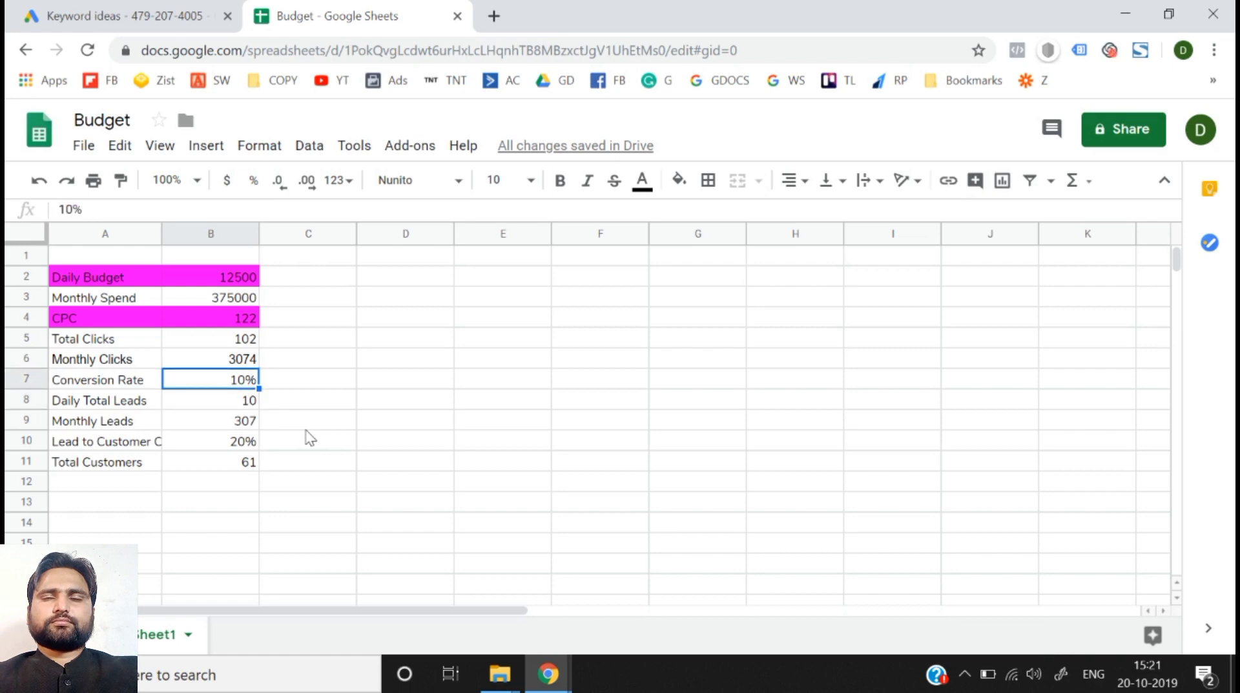
key(Up)
key(Up)
key(Up)
key(Up)
key(Up)
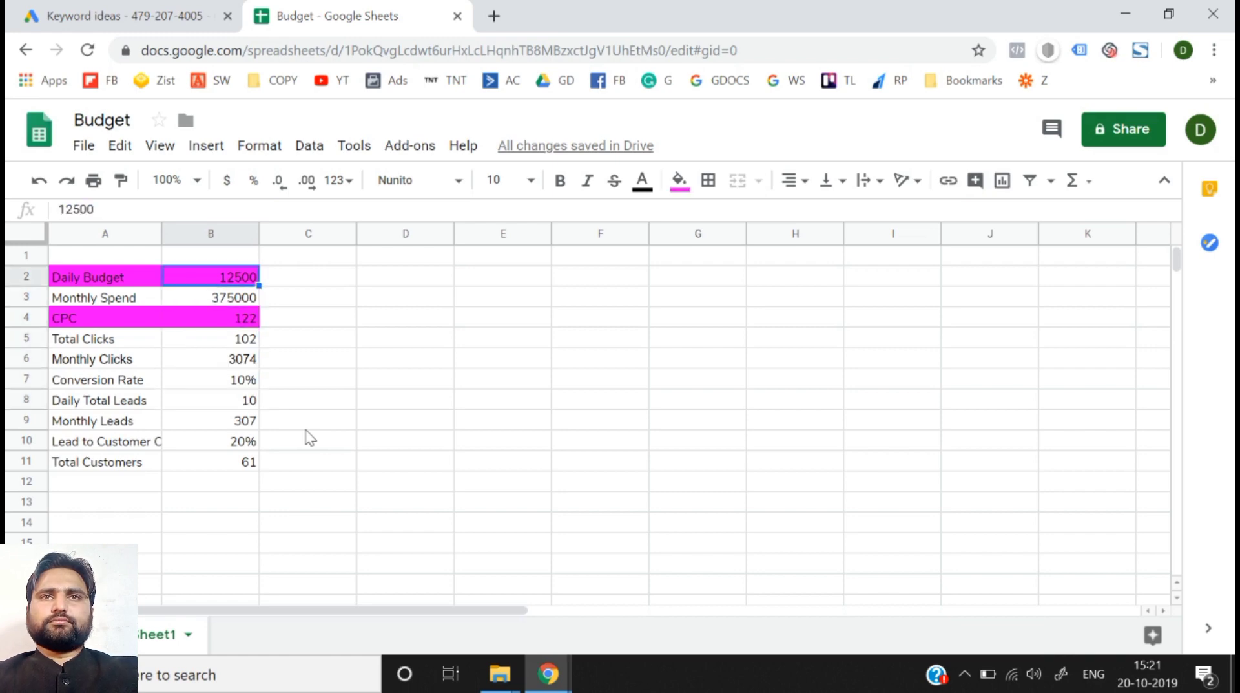
- Compare the two highlighted input rows, Daily Budget and CPC, with the click rows that depend on them
key(Down)
key(Down)
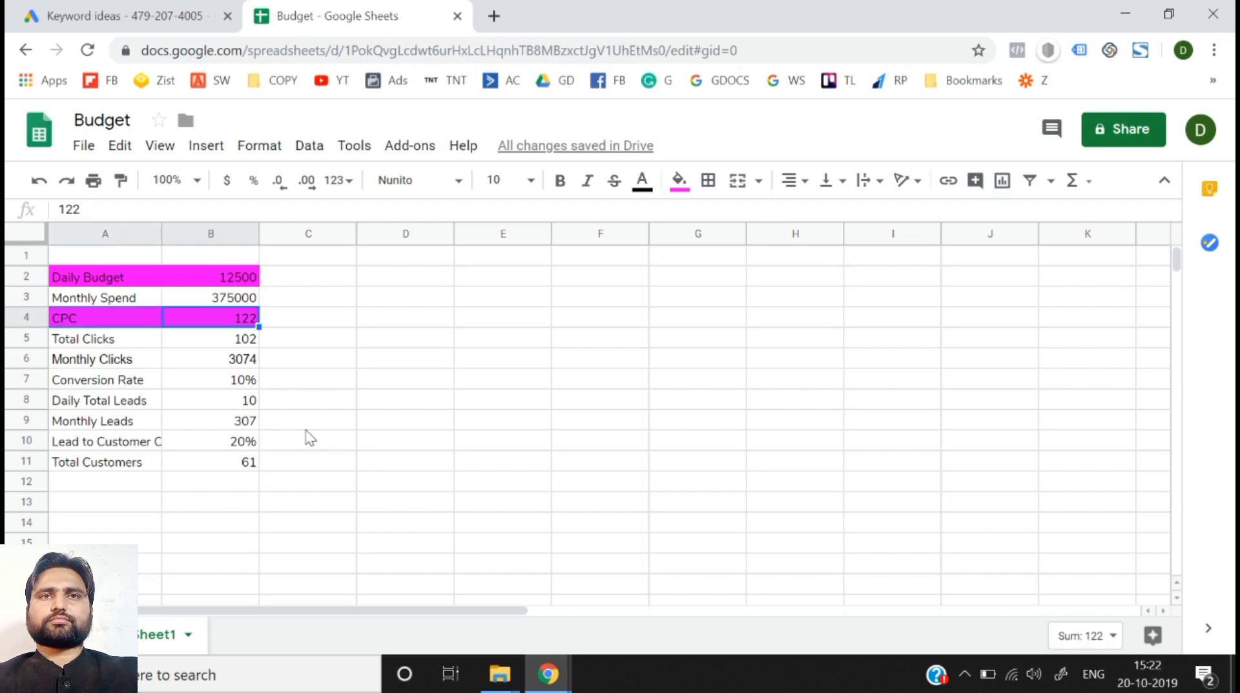
key(Down)
key(Down)
key(Down)
key(Up)
key(Up)
key(Up)
key(Up)
key(Up)
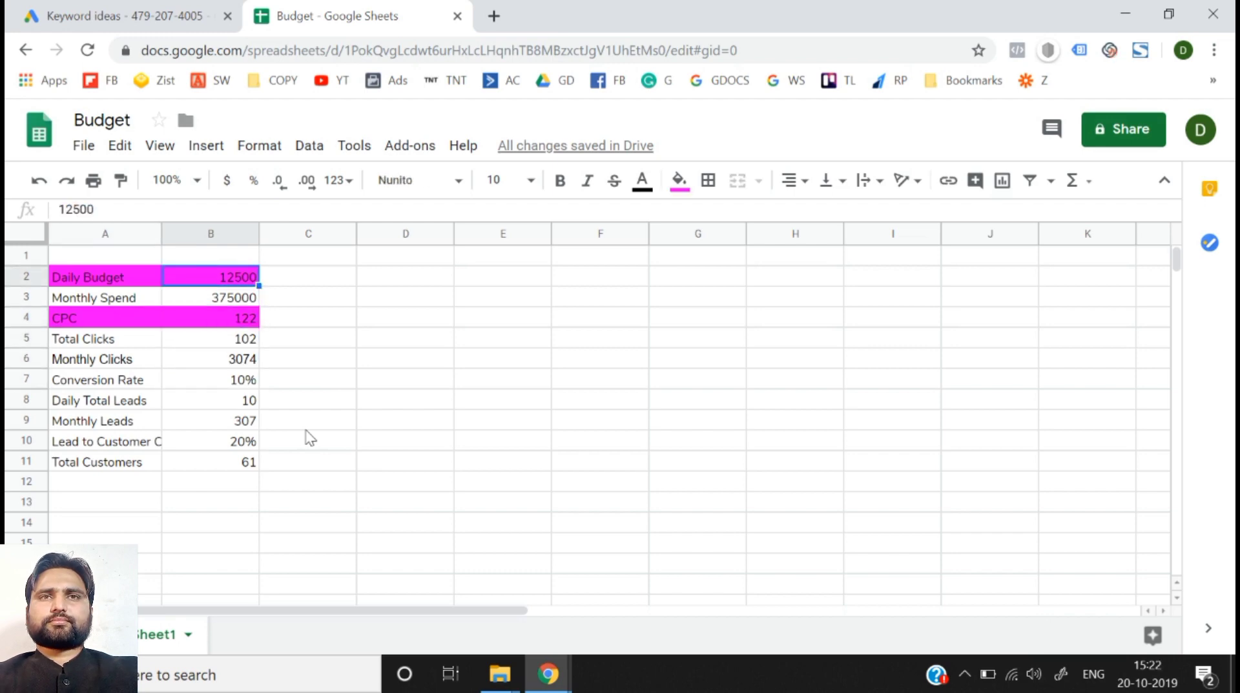
key(Down)
key(Down)
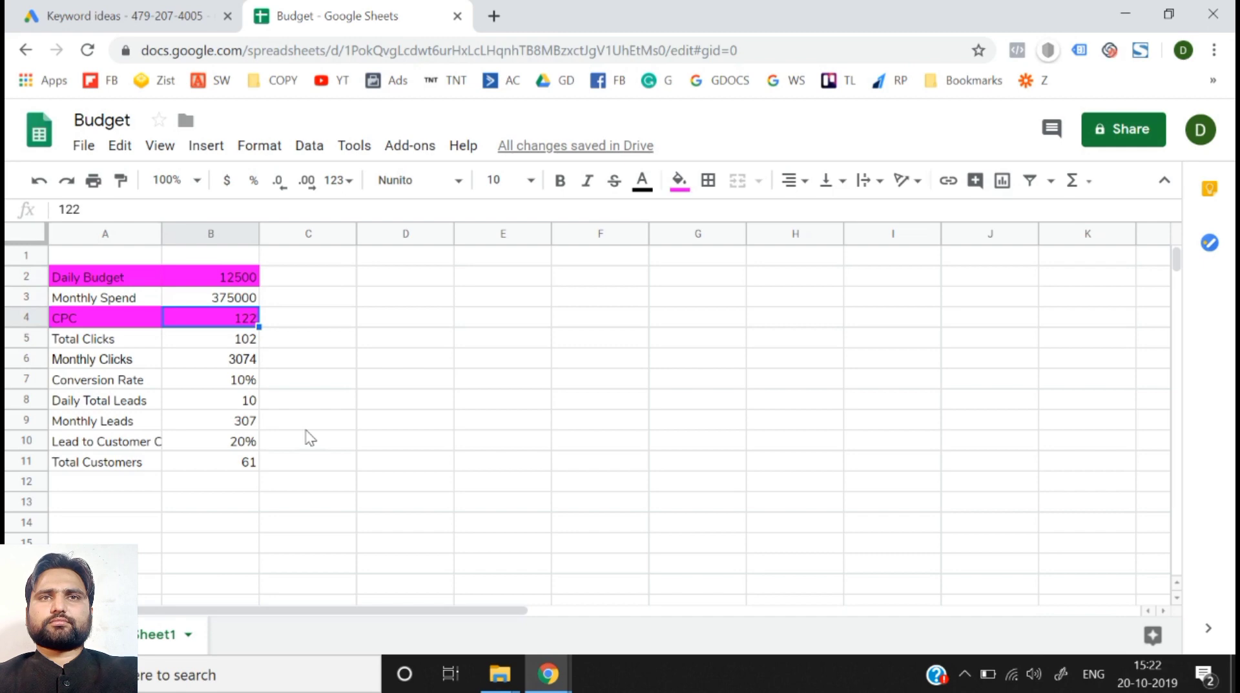
key(Up)
key(Up)
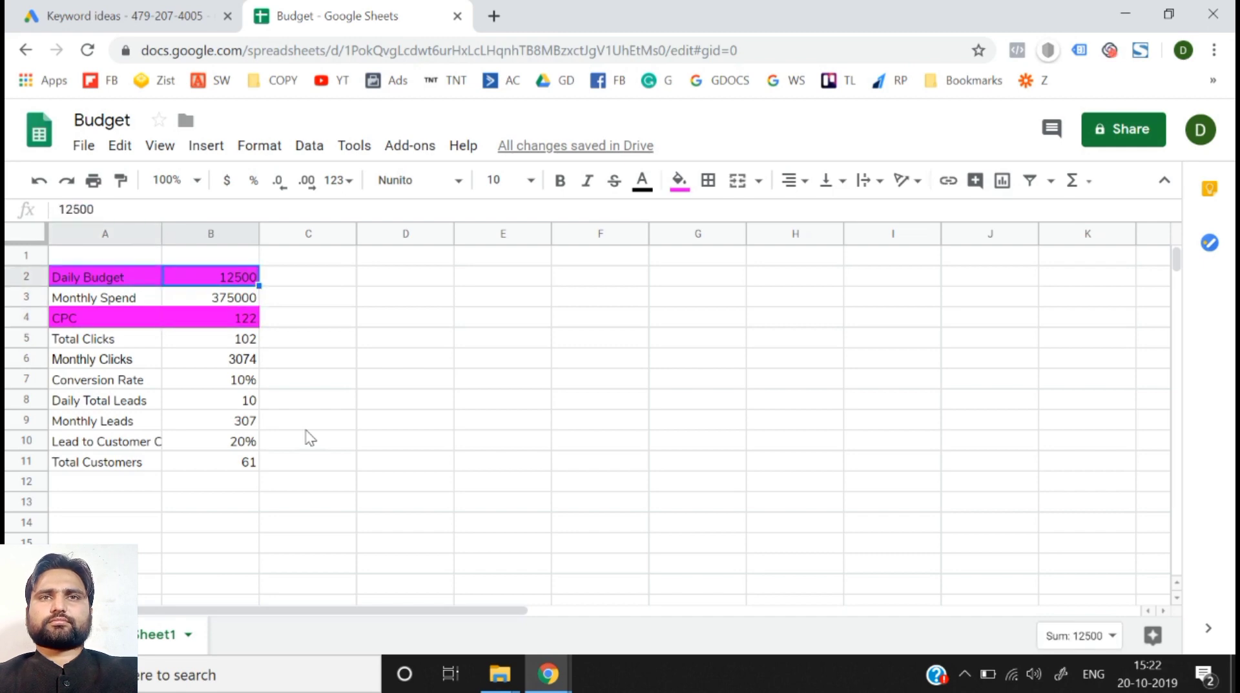
- Fill the Conversion Rate label and value cells, A7:B7, with magenta to match the Daily Budget and CPC rows
key(Down)
key(Down)
key(Down)
key(Down)
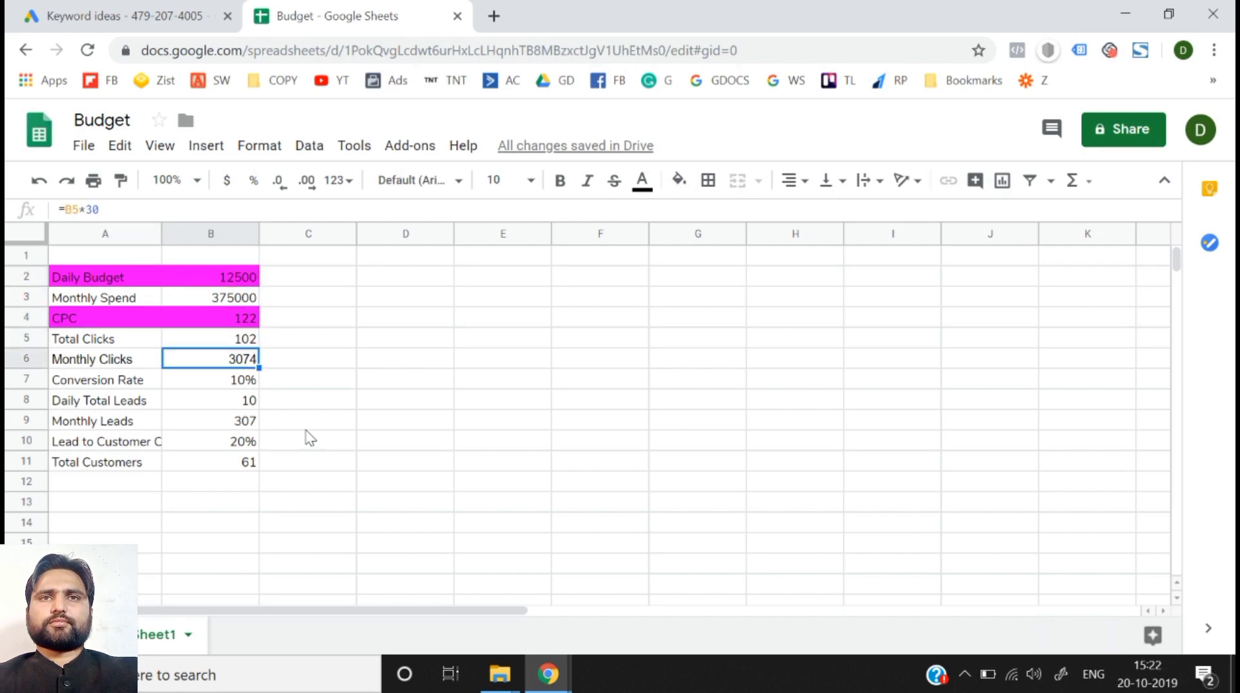
key(Down)
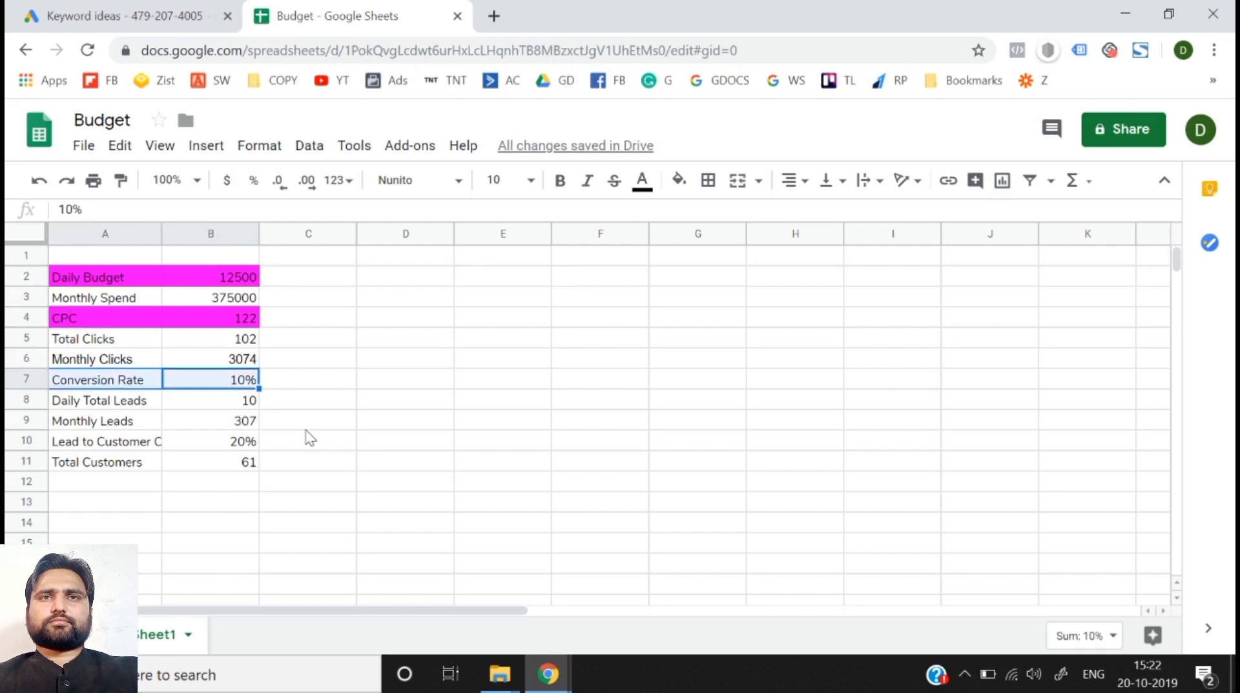
click(680, 184)
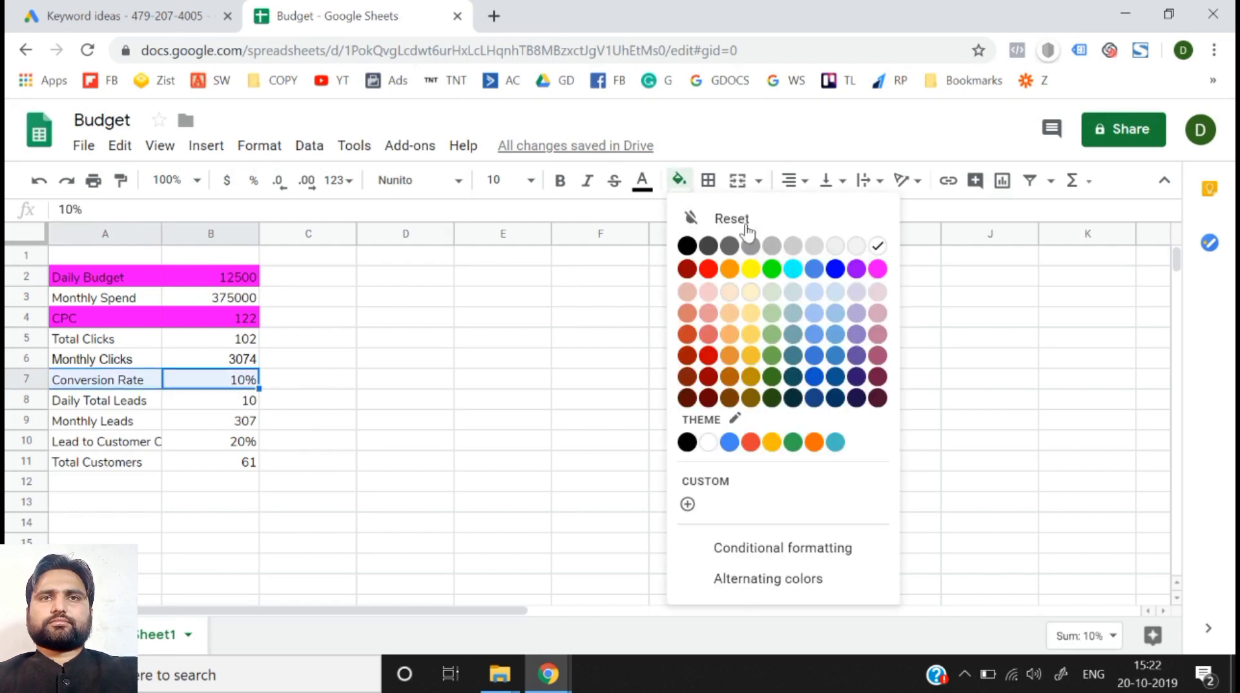
click(878, 271)
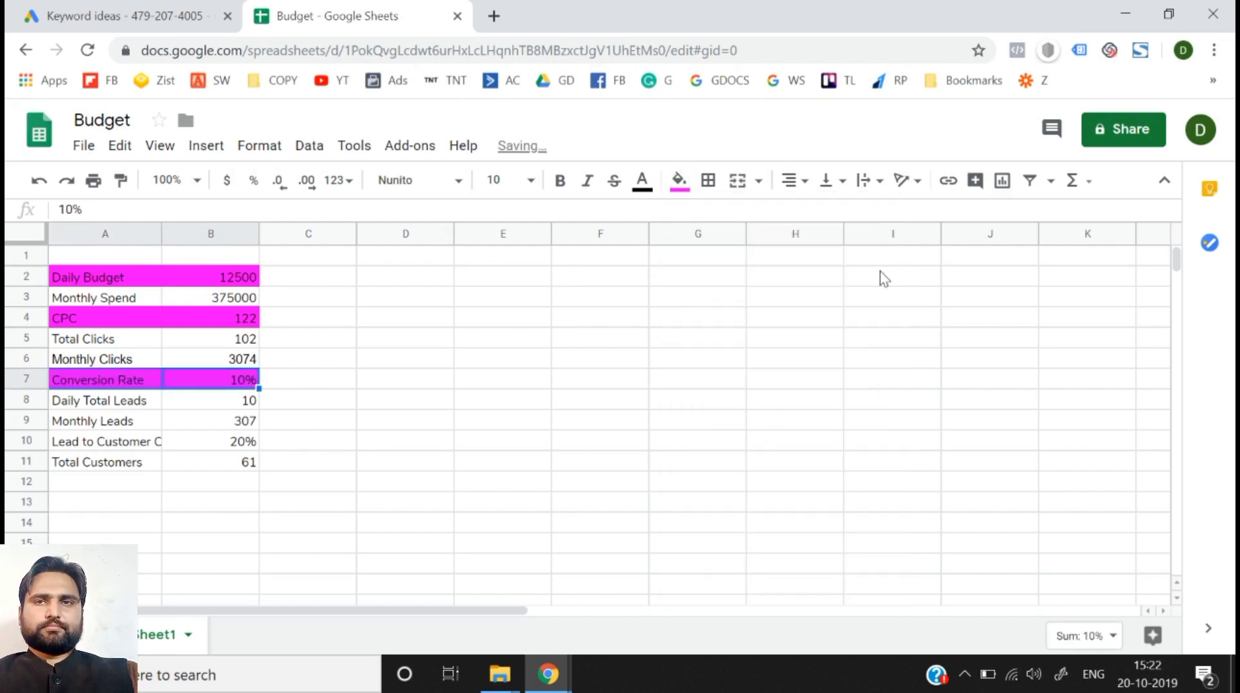
- Fill the Lead to Customer rate label and value cells, A10:B10, with the same magenta
key(Down)
key(Down)
key(Down)
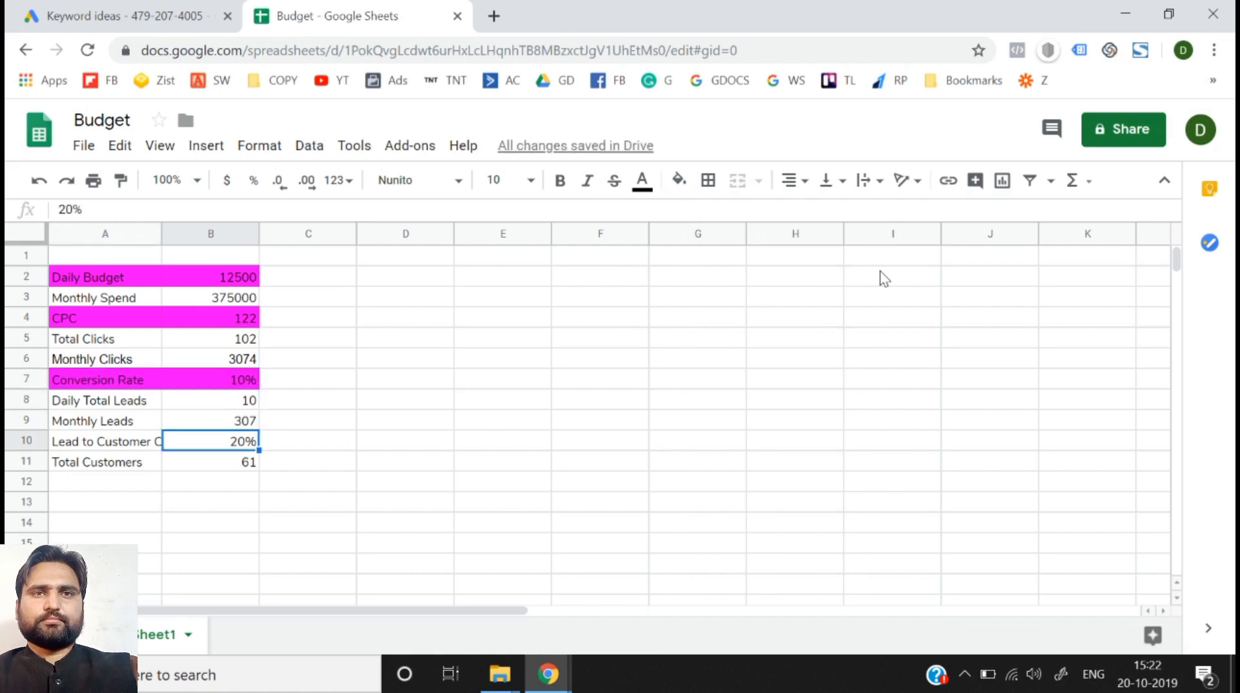
key(shift+Left)
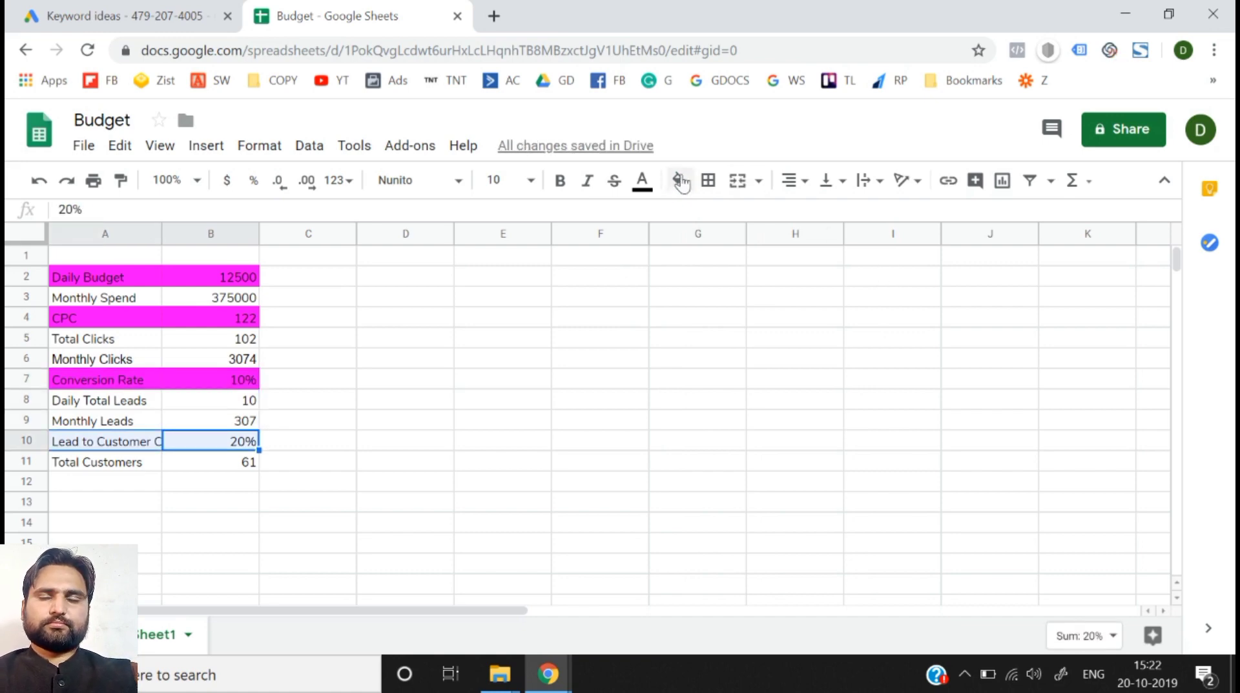
click(679, 180)
click(879, 267)
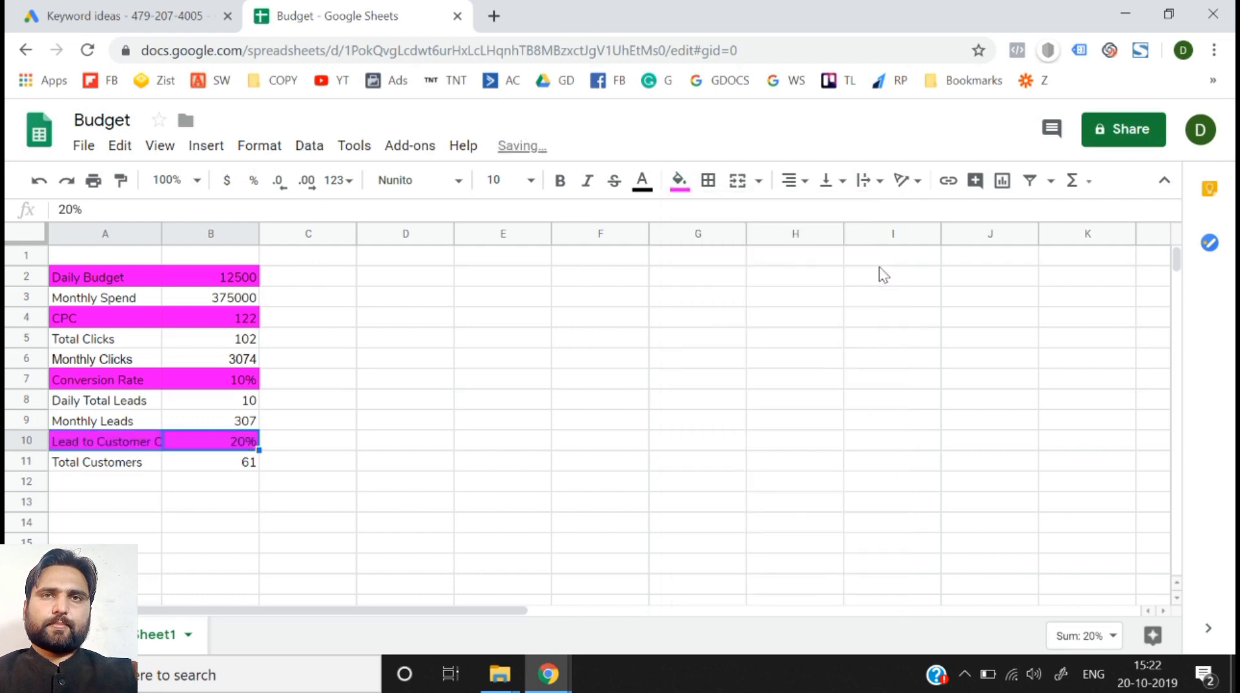
- Examine the highlighted Conversion Rate and Lead to Customer rate values
key(Up)
key(Up)
key(Up)
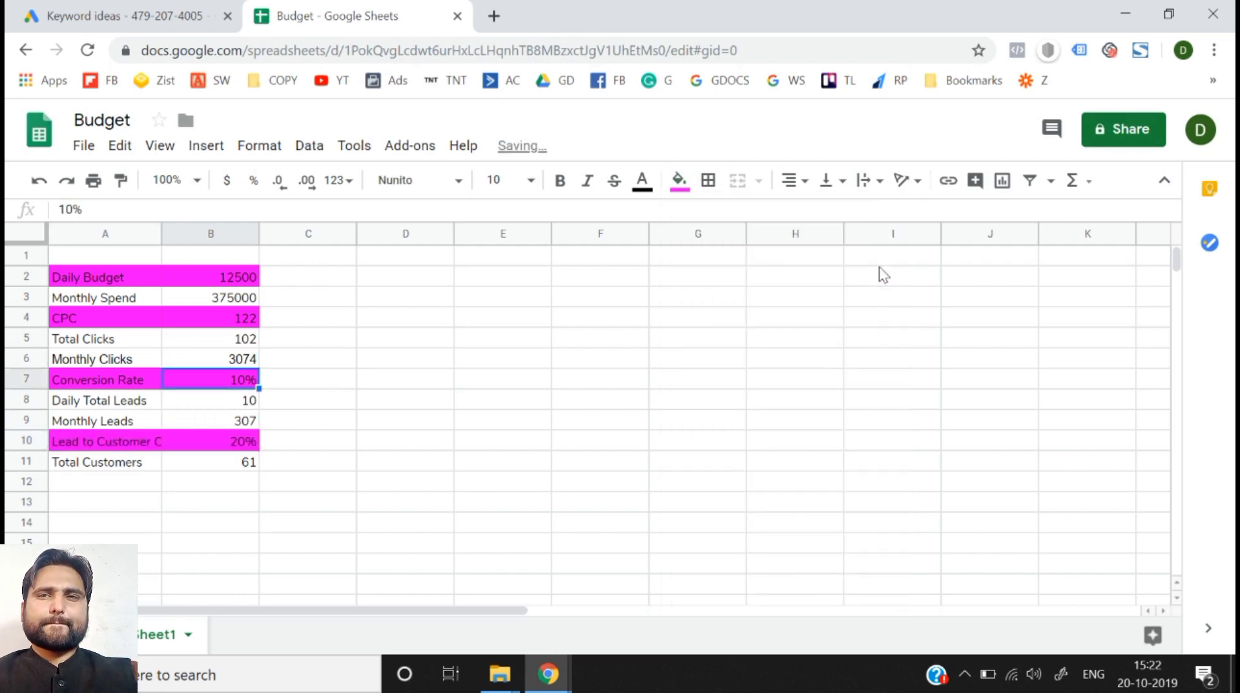
key(Left)
key(Right)
key(Right)
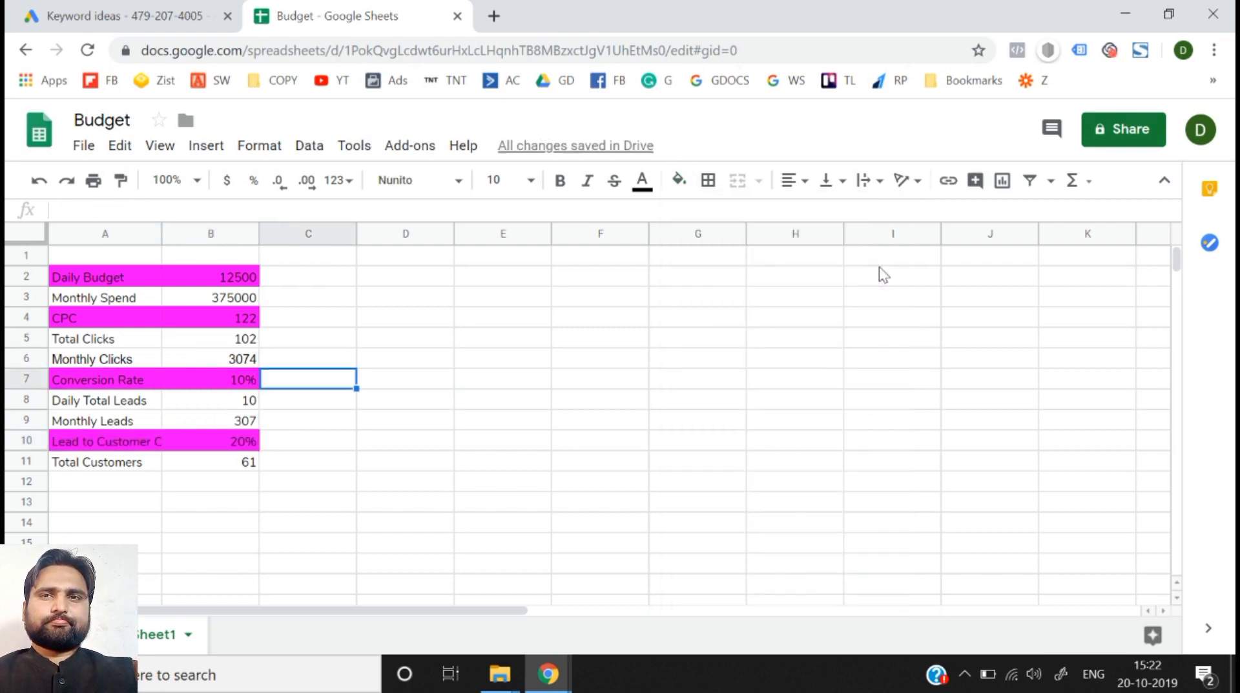
key(Left)
key(Down)
key(Down)
key(Down)
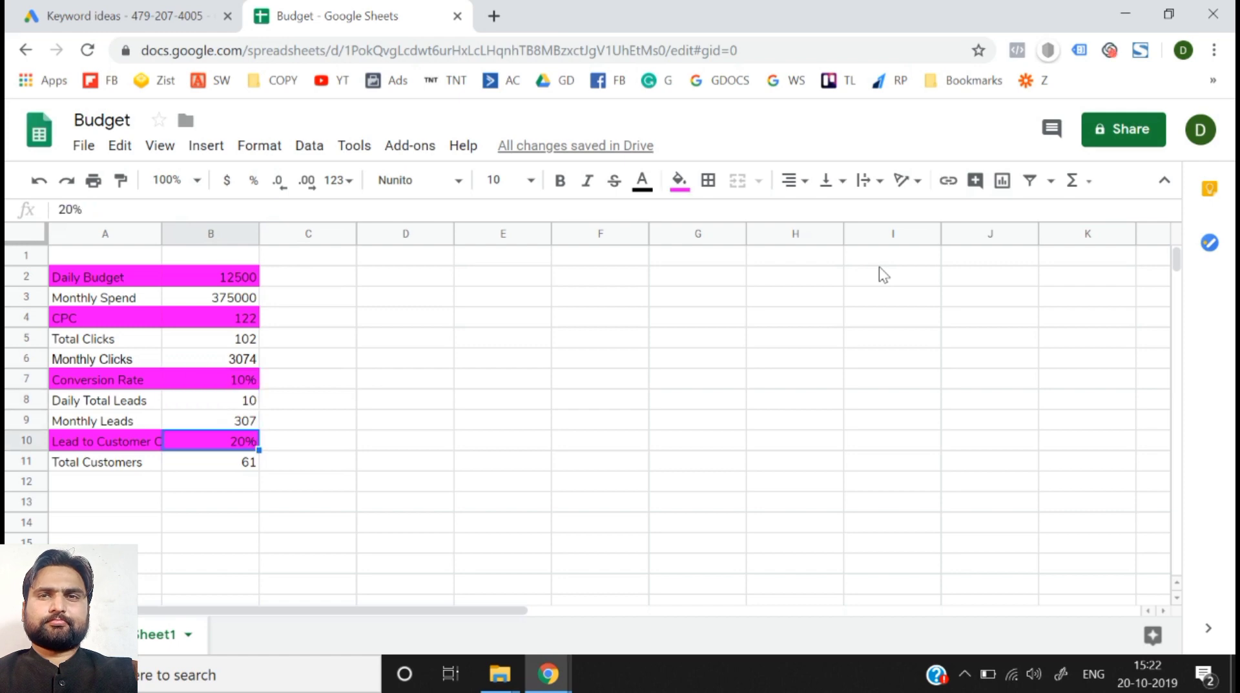
key(Up)
key(Up)
key(Up)
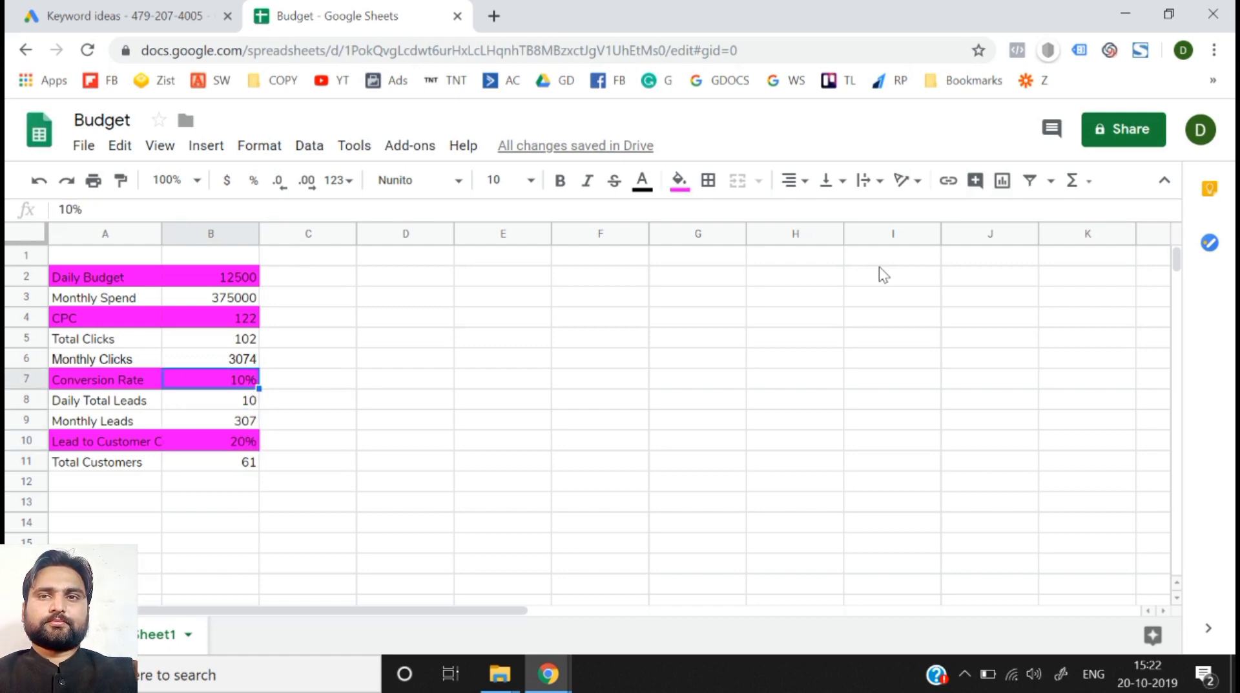
- Go up to the Daily Budget label and extend the selection down the table to review all rows
key(Up)
key(Up)
key(Up)
key(Up)
key(Up)
key(Up)
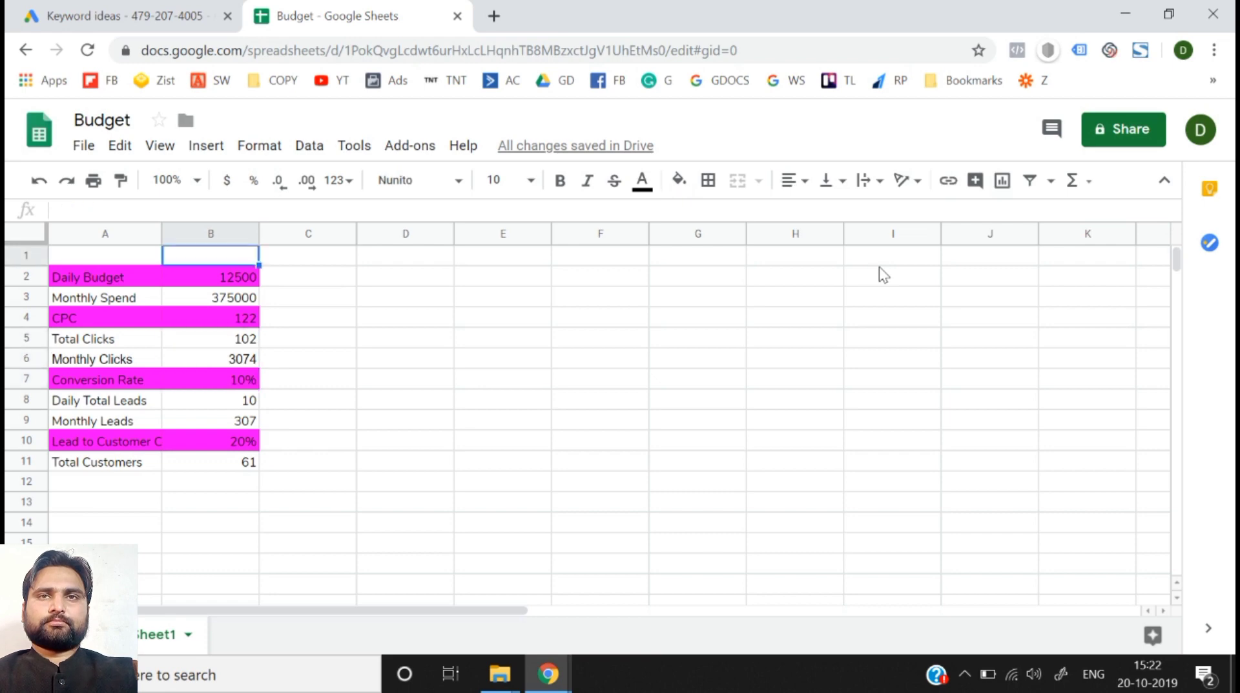
key(Down)
key(Down)
key(Left)
key(Up)
key(shift+Right)
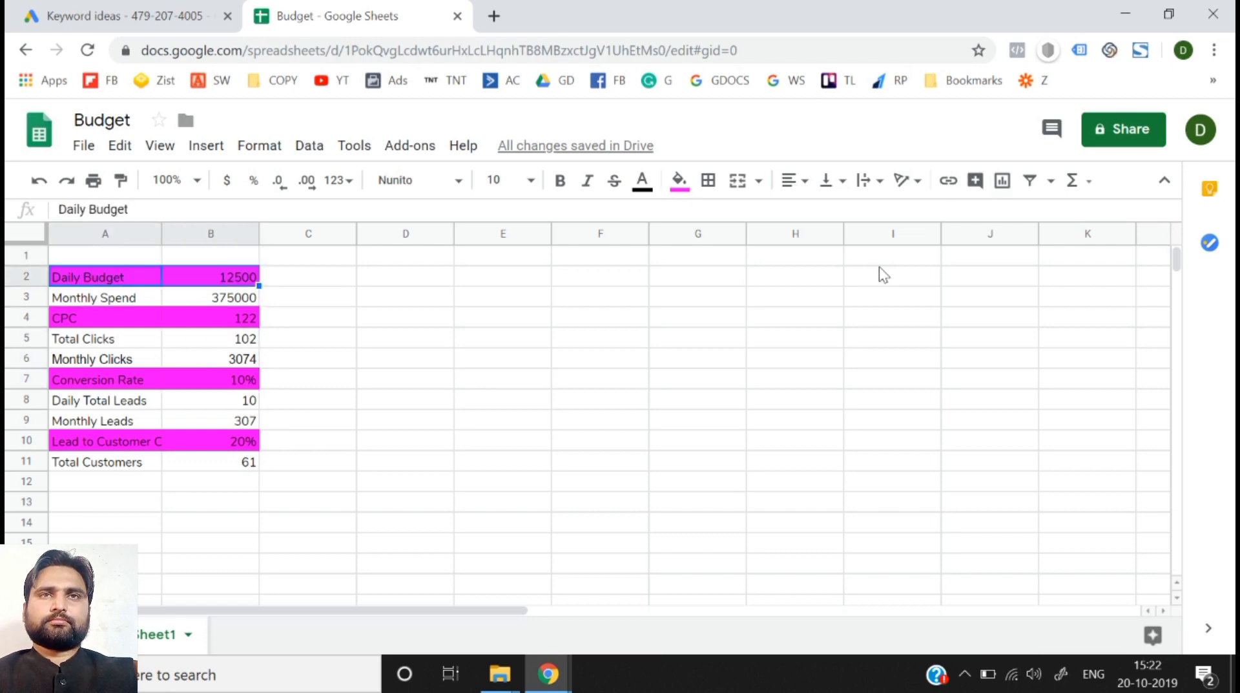
key(shift+Down)
key(shift+Down)
key(shift+Down)
key(shift+Down)
key(shift+Down)
key(shift+Down)
key(shift+Down)
key(shift+Down)
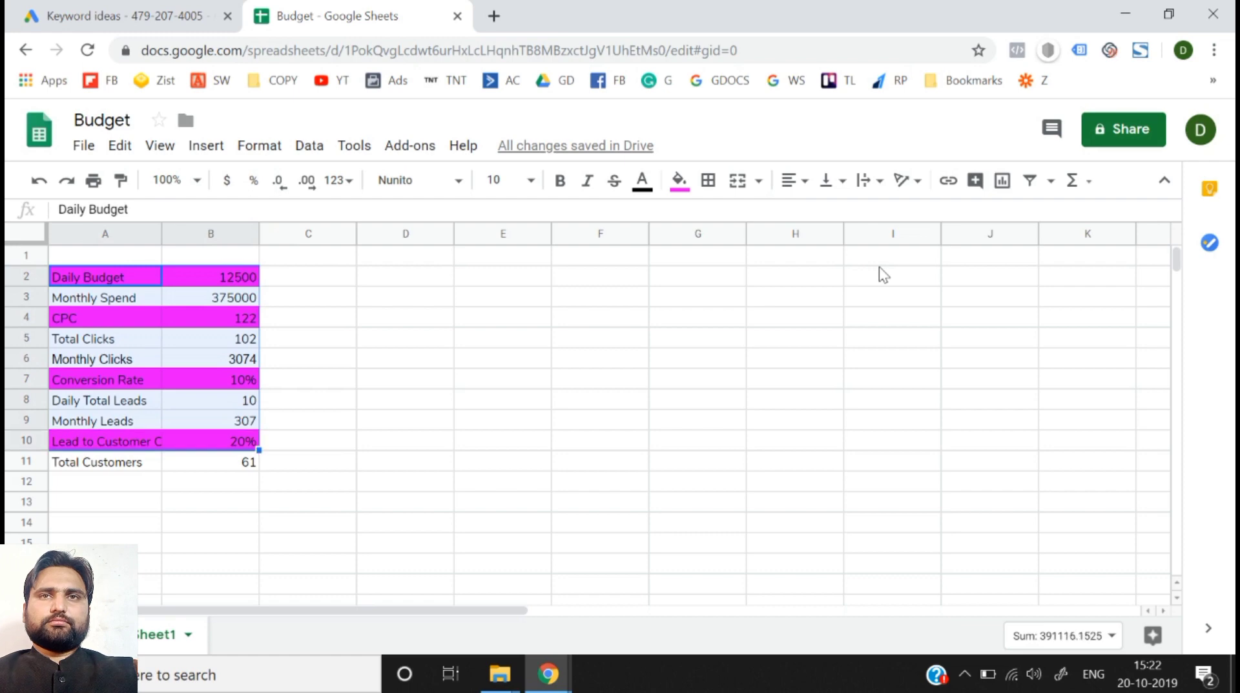
key(shift+Down)
key(Up)
key(Down)
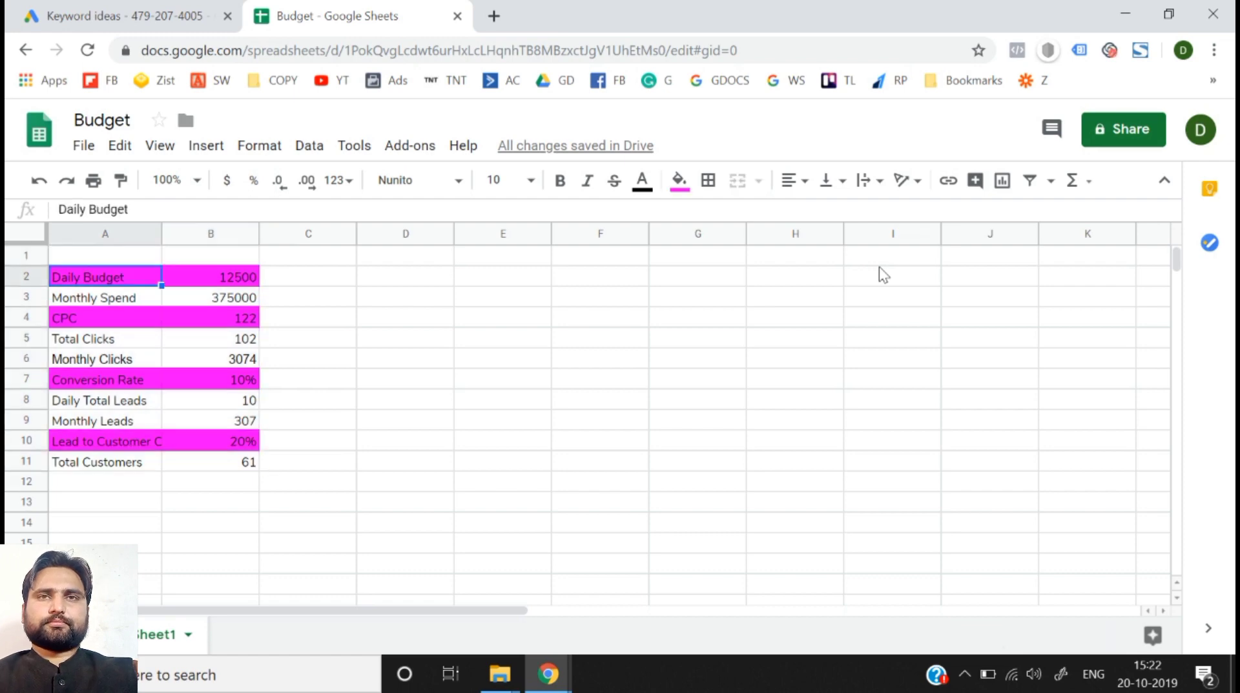
- Select the whole budget table again, A2:B11, from Daily Budget through Total Customers
key(shift+Right)
key(shift+Down)
key(shift+Down)
key(shift+Down)
key(shift+Down)
key(shift+Down)
key(shift+Down)
key(shift+Down)
key(shift+Down)
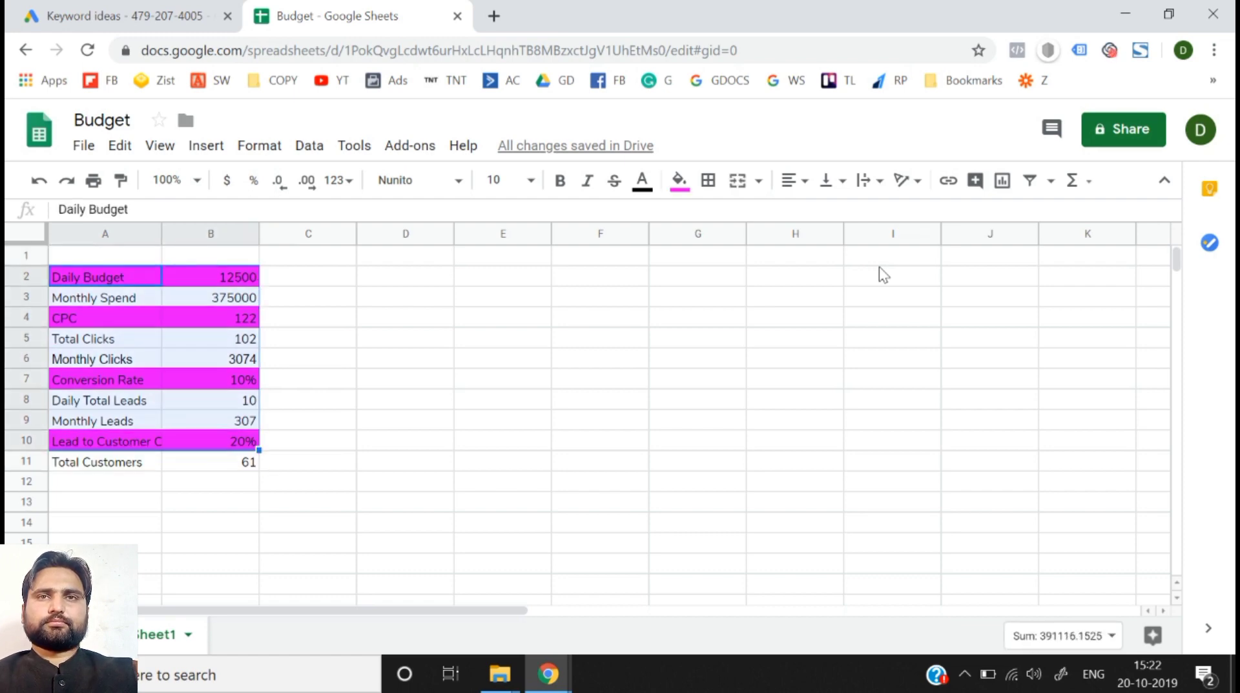
key(shift+Down)
key(Up)
key(Down)
key(shift+Right)
key(shift+Right)
key(shift+Left)
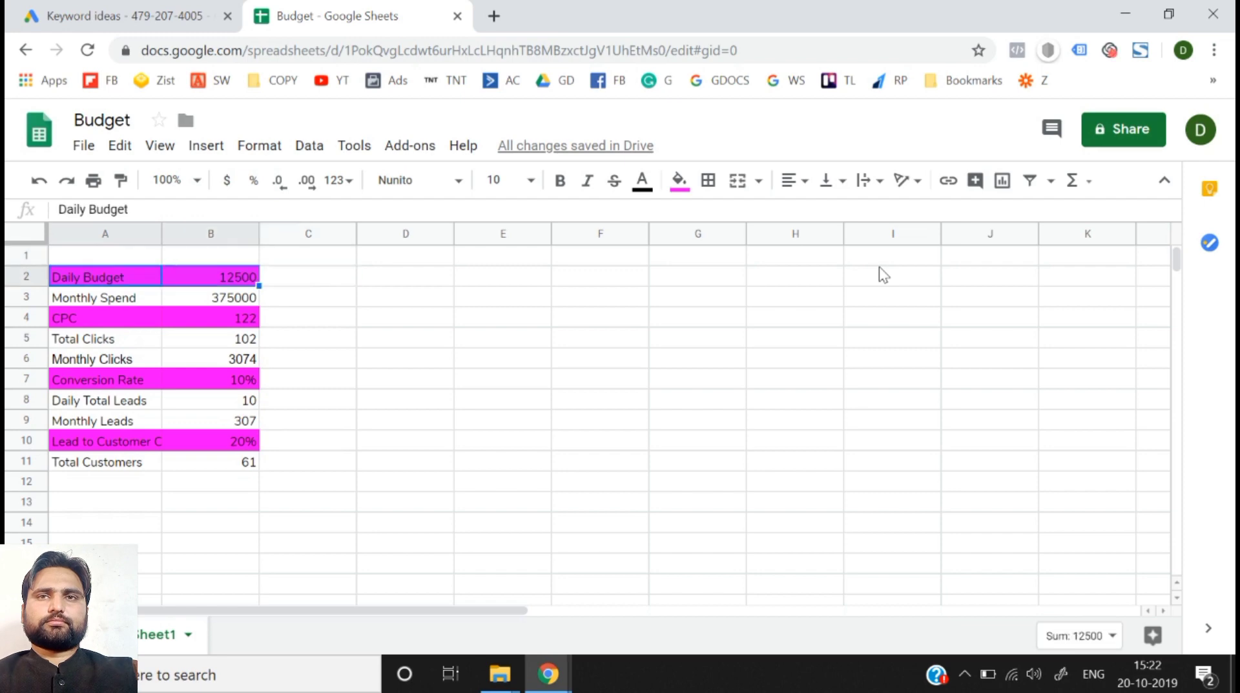
key(shift+Down)
key(shift+Down)
key(shift+Down)
key(shift+Down)
key(shift+Down)
key(shift+Down)
key(shift+Down)
key(shift+Down)
key(shift+Down)
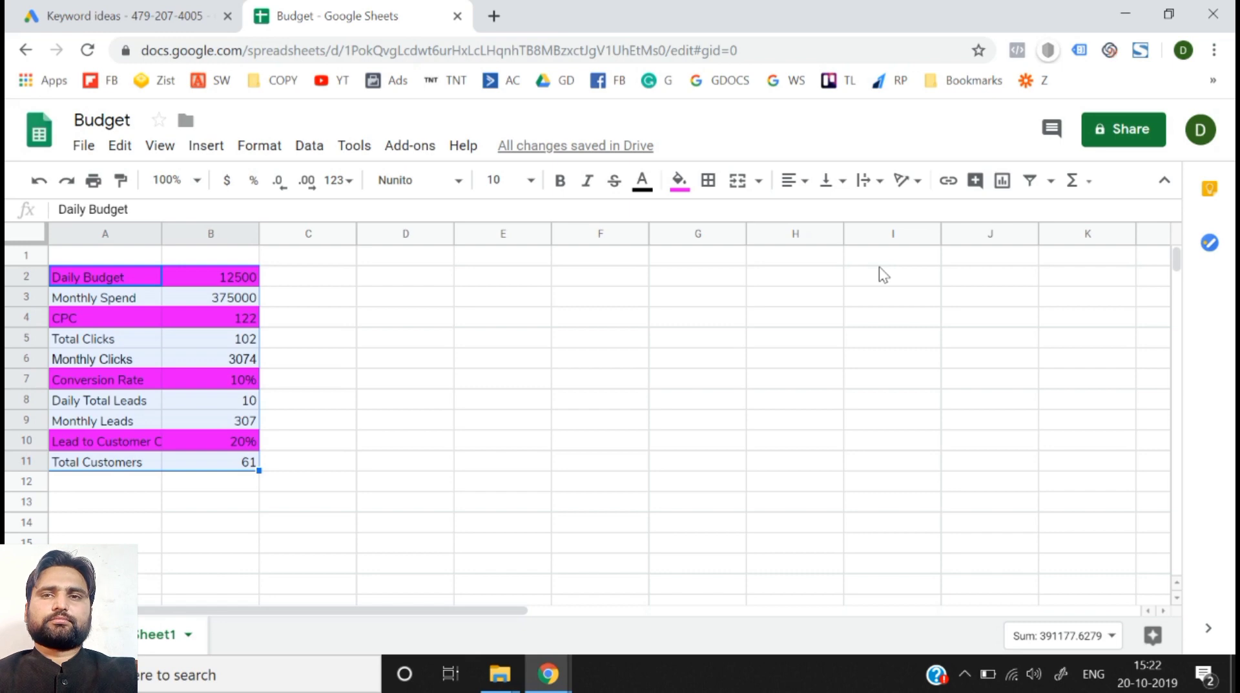
- Select the Total Customers label and value, A11:B11, to examine the final estimate
key(Down)
key(Down)
key(Down)
key(Down)
key(Down)
key(Down)
key(Down)
key(Down)
key(Down)
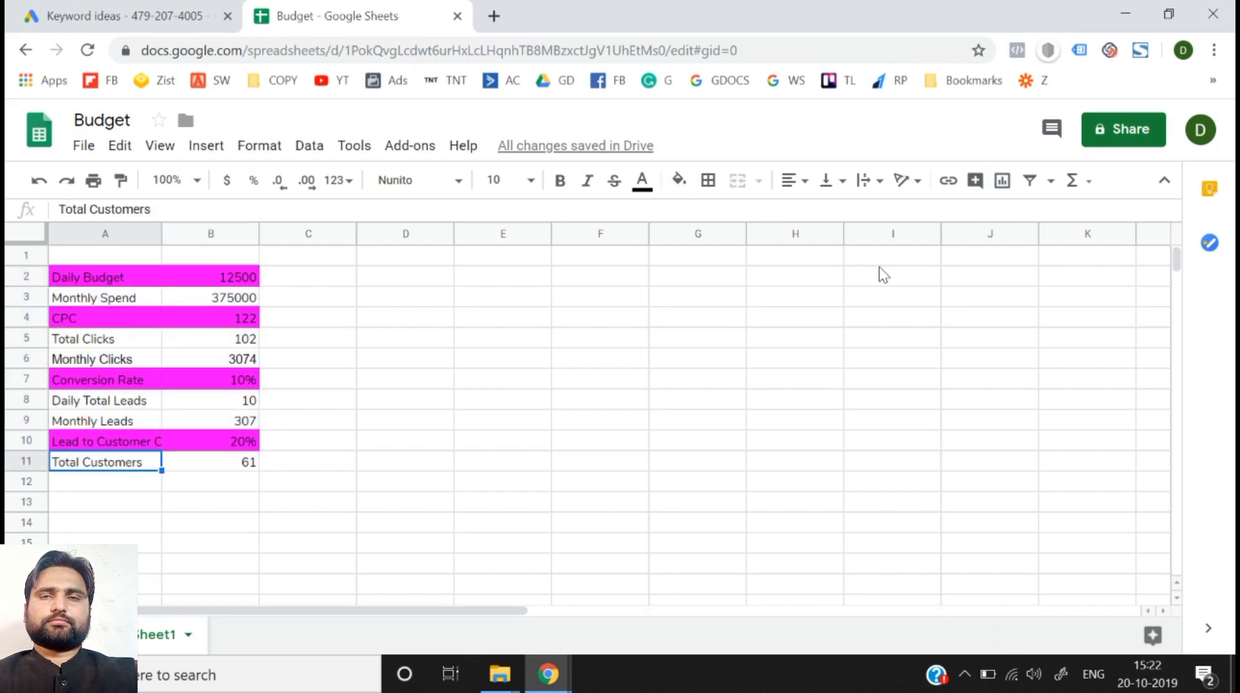
key(shift+Right)
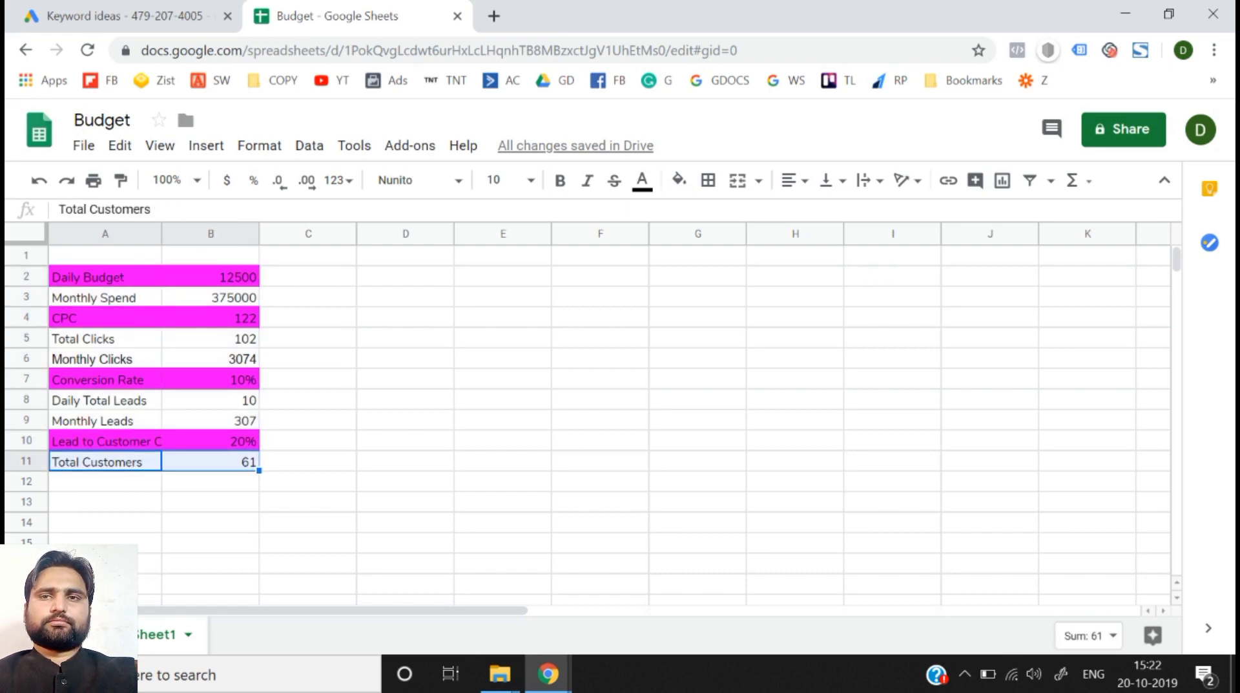